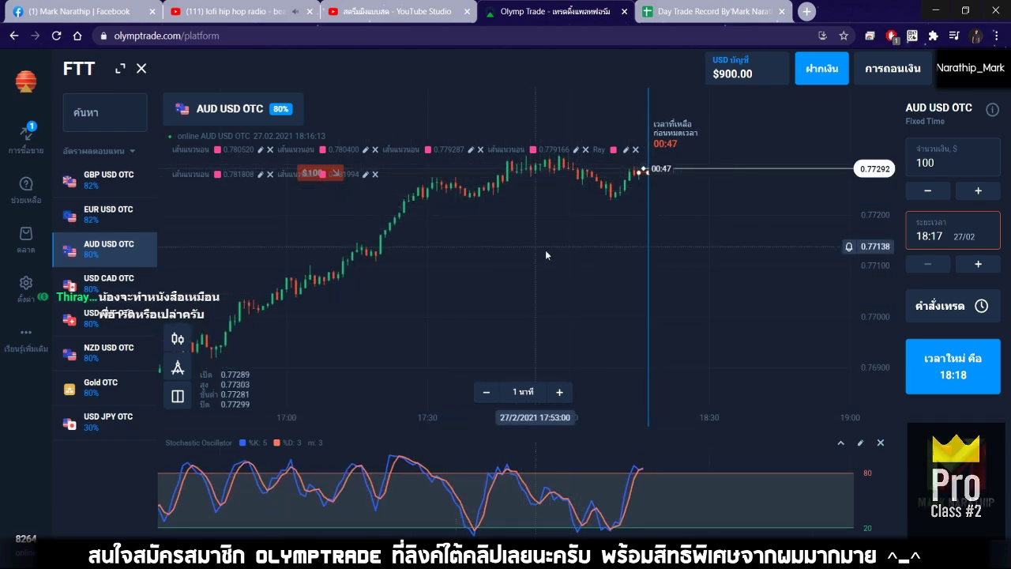
Step: Examine the AUD USD OTC candles around the open $100 down trade as it runs towards its 18:17 expiry
scroll(547, 245, "up", 3)
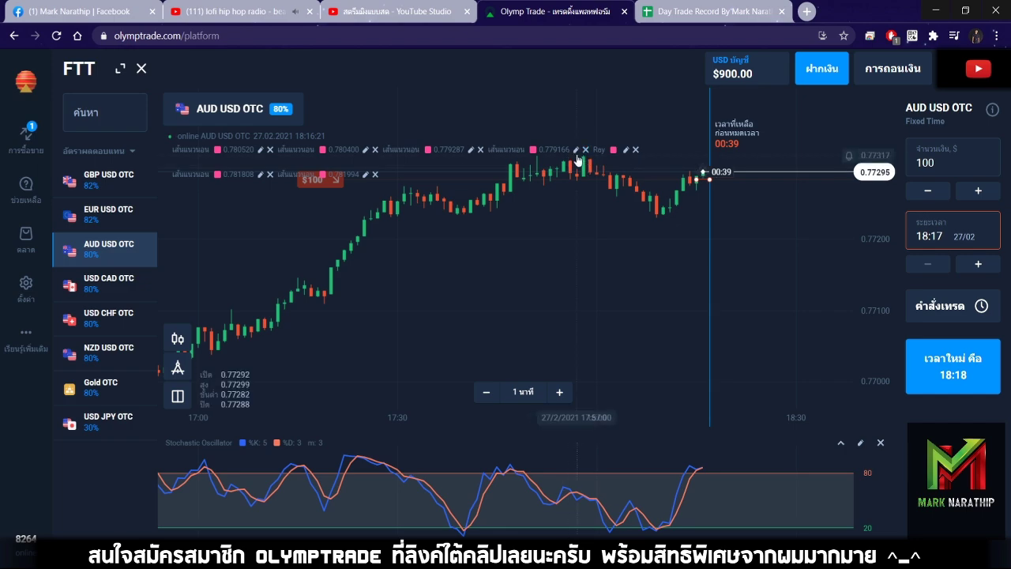
left_click_drag(716, 200, 639, 167)
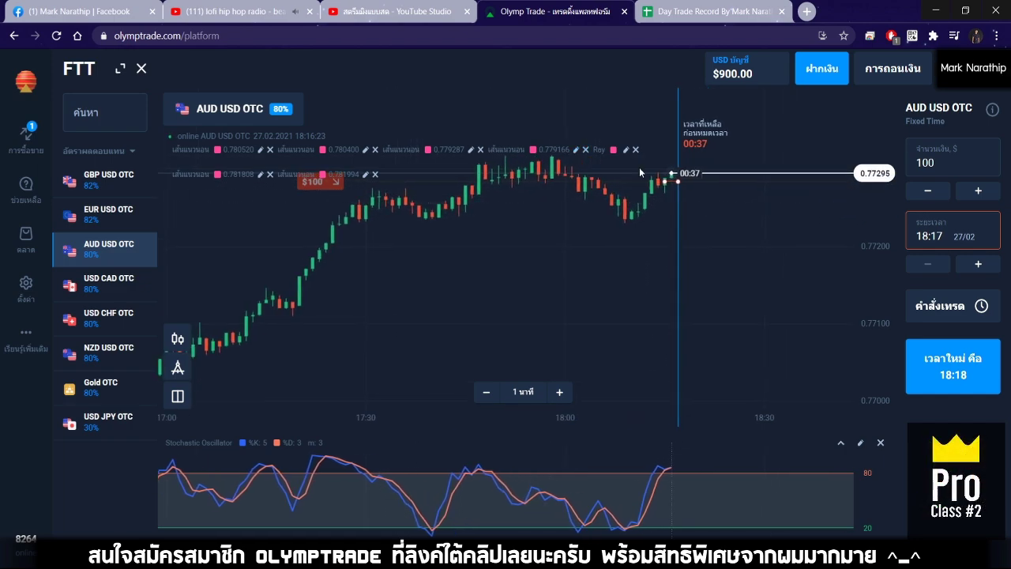
scroll(674, 185, "up", 5)
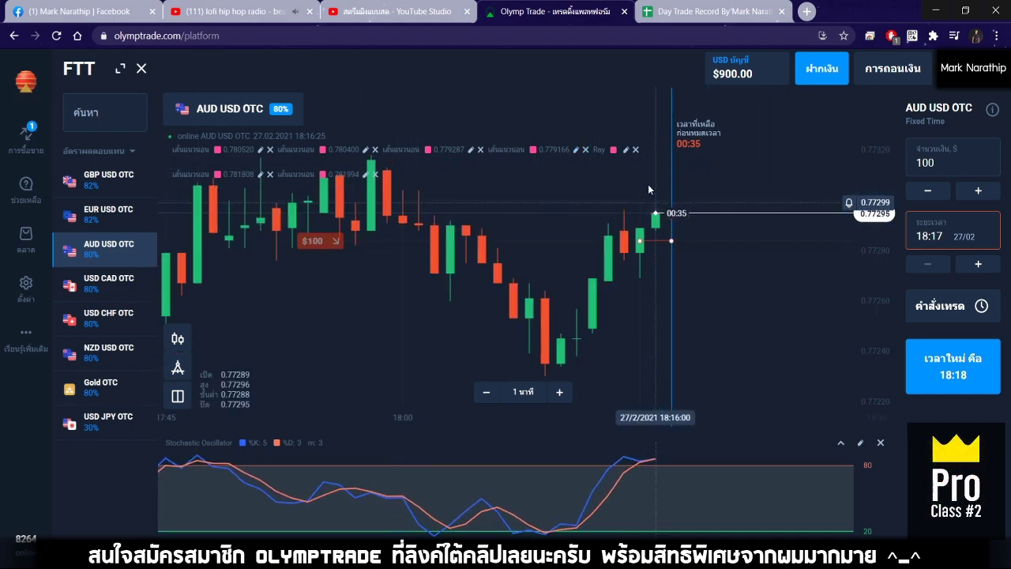
scroll(672, 276, "down", 5)
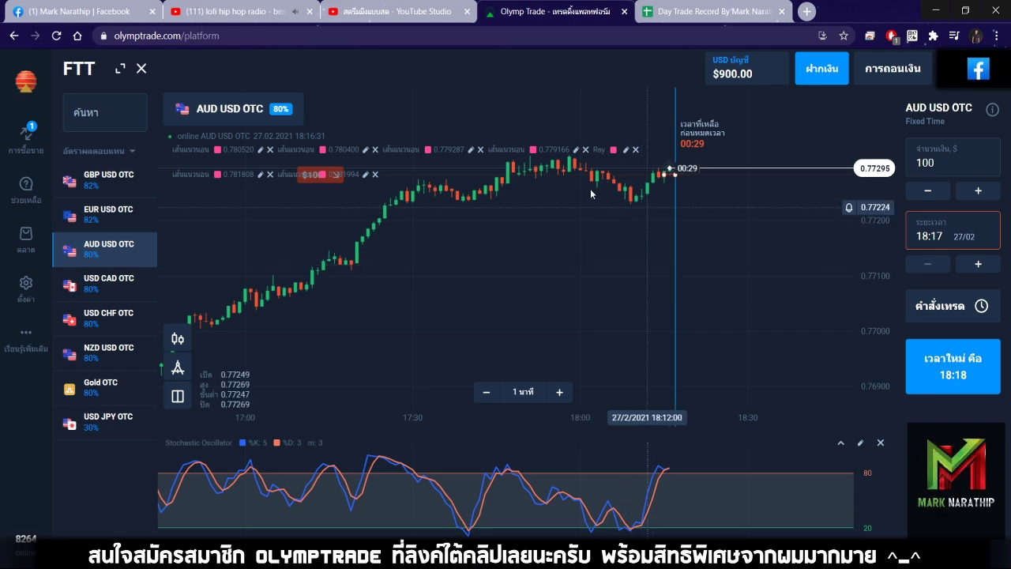
scroll(705, 213, "up", 3)
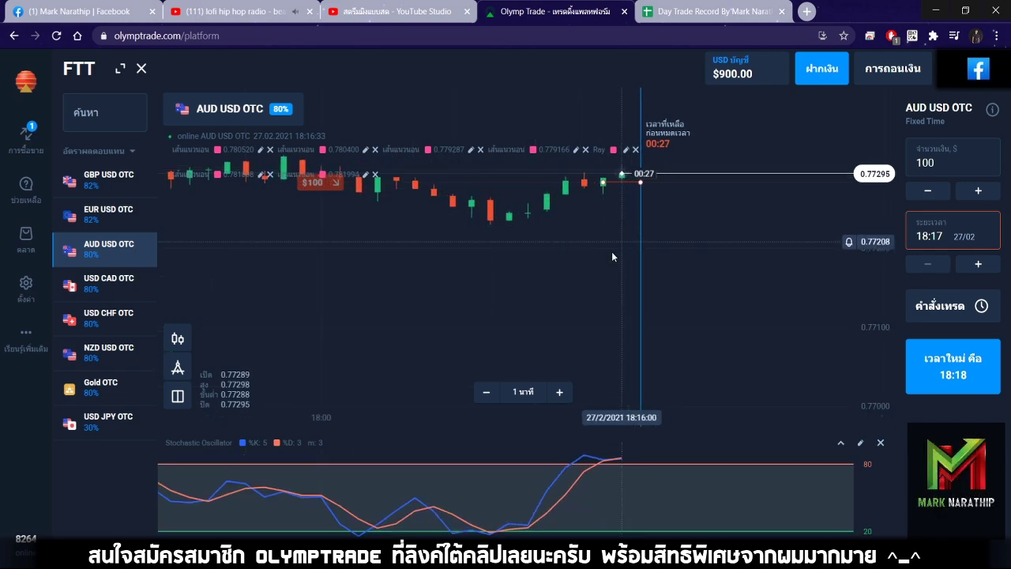
scroll(620, 258, "up", 2)
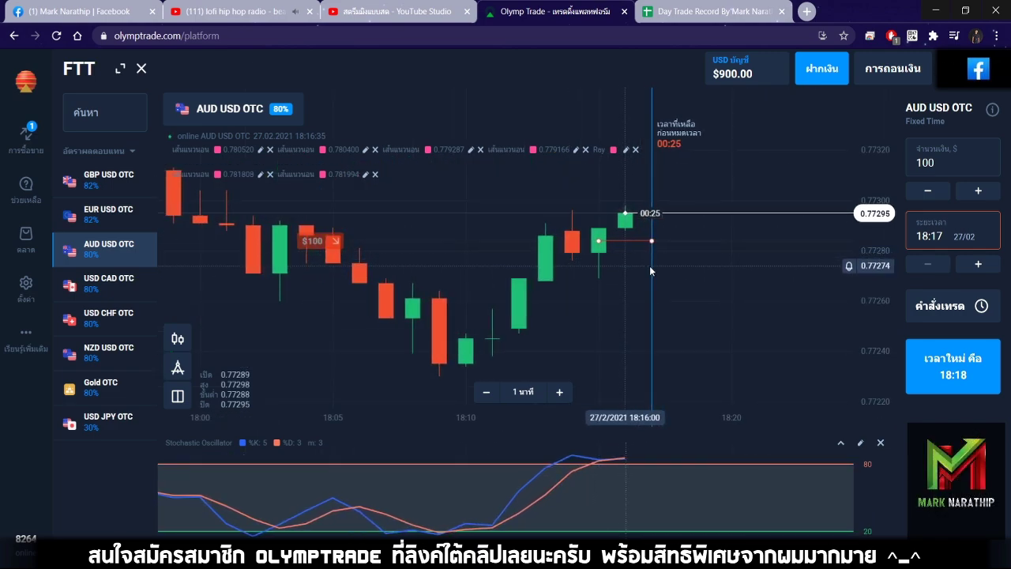
scroll(685, 282, "down", 1)
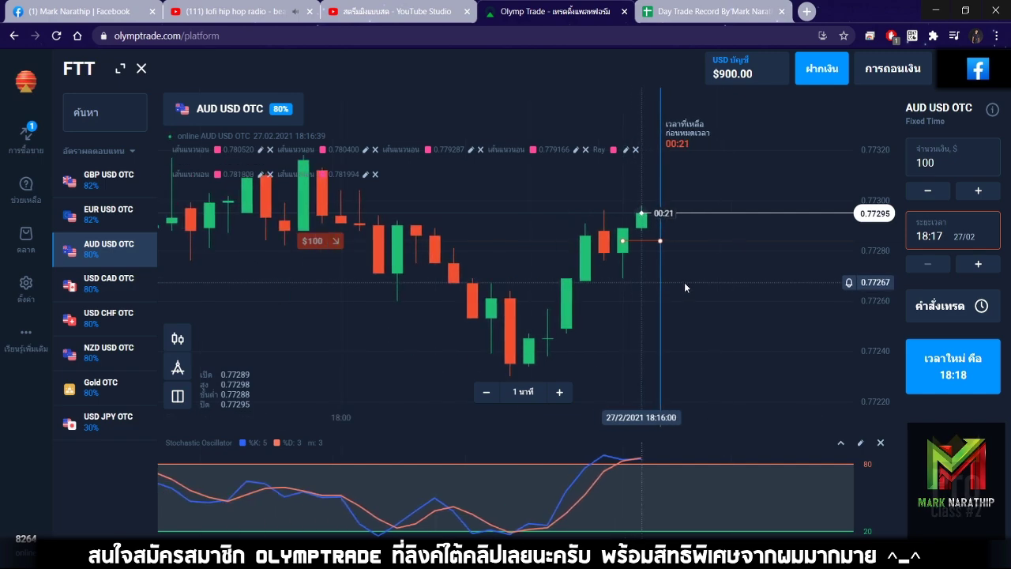
scroll(667, 284, "up", 2)
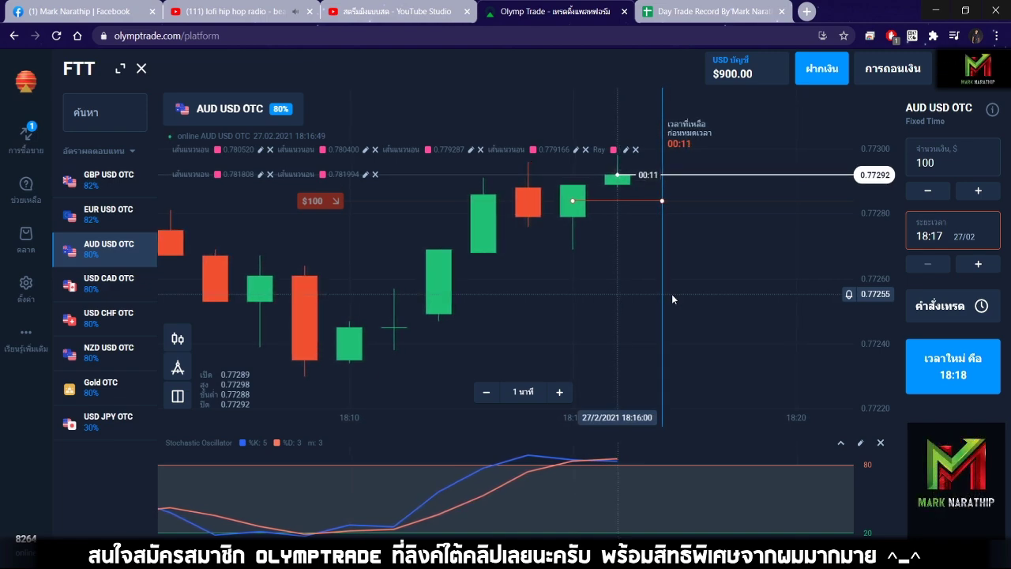
scroll(608, 226, "up", 2)
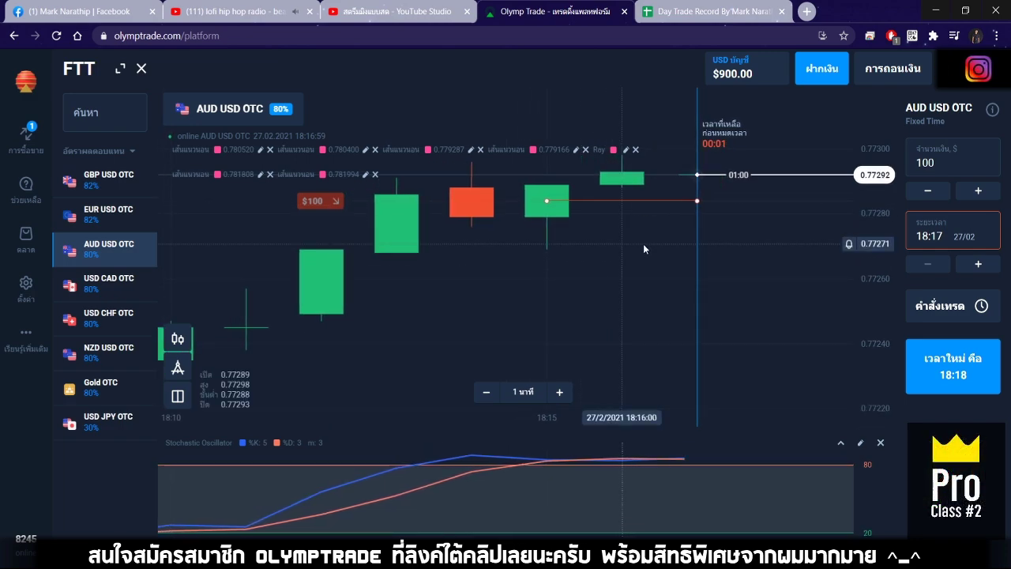
Step: Switch to the day trade record in Google Sheets and log trade 1 with size 100, result แพ้ and profit 80%
left_click(675, 11)
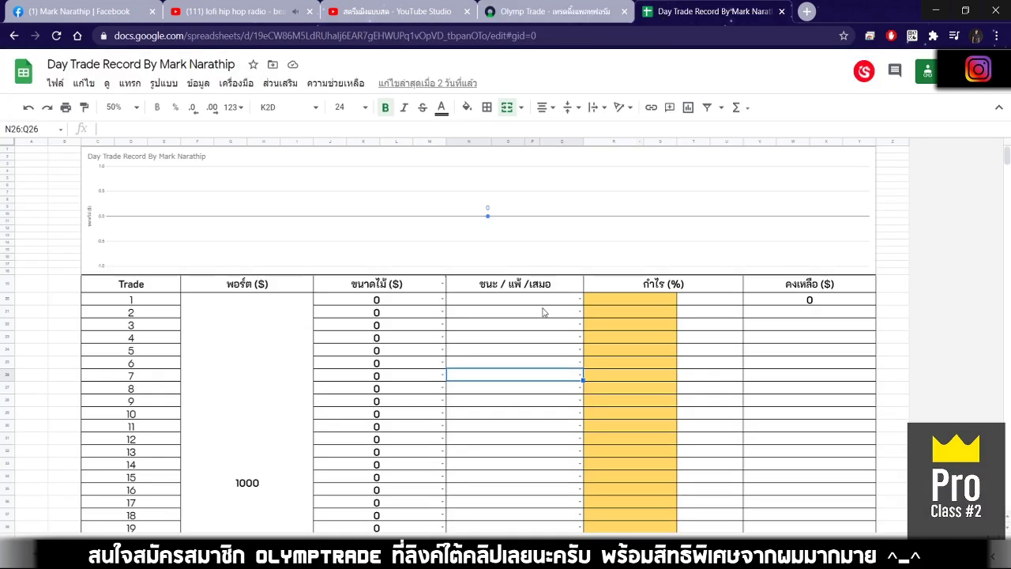
left_click(400, 302)
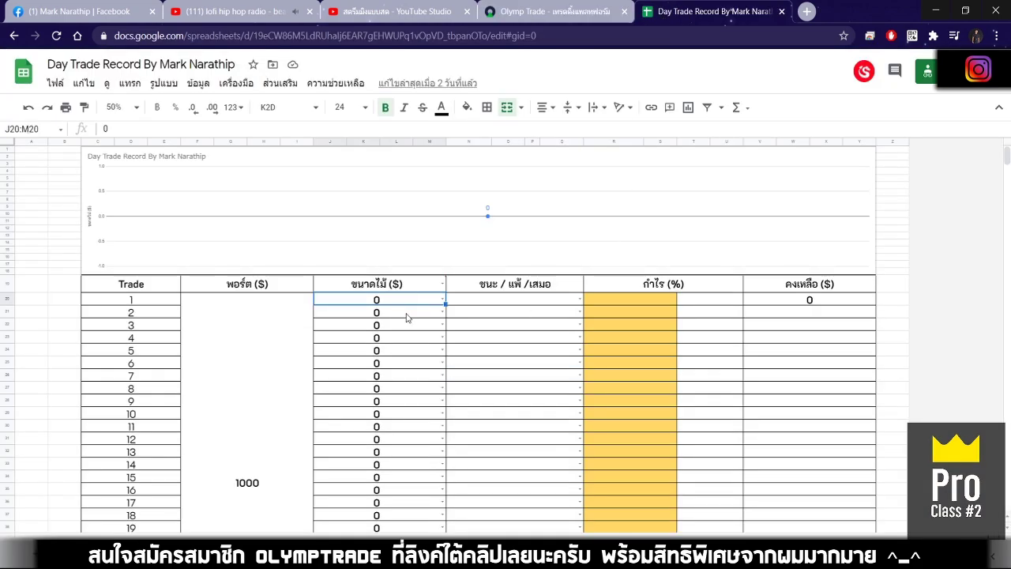
type("100")
key("Return")
left_click(581, 300)
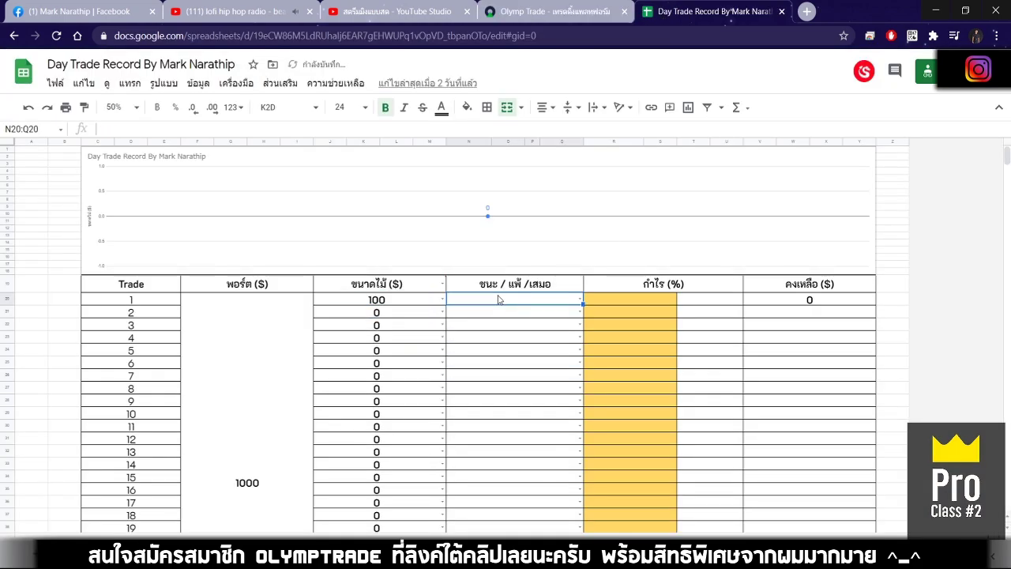
left_click(466, 333)
left_click(659, 301)
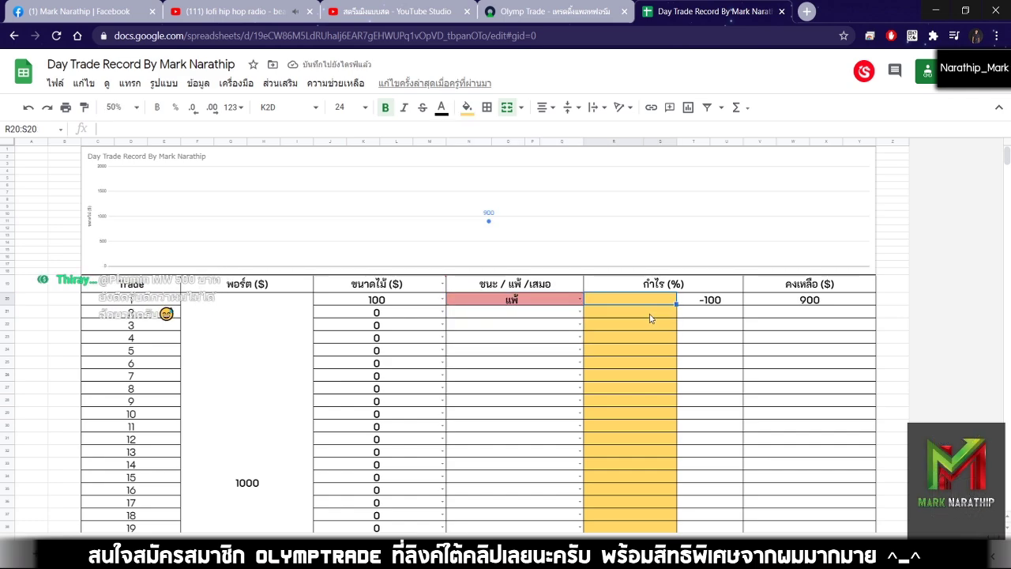
type("80")
key("Return")
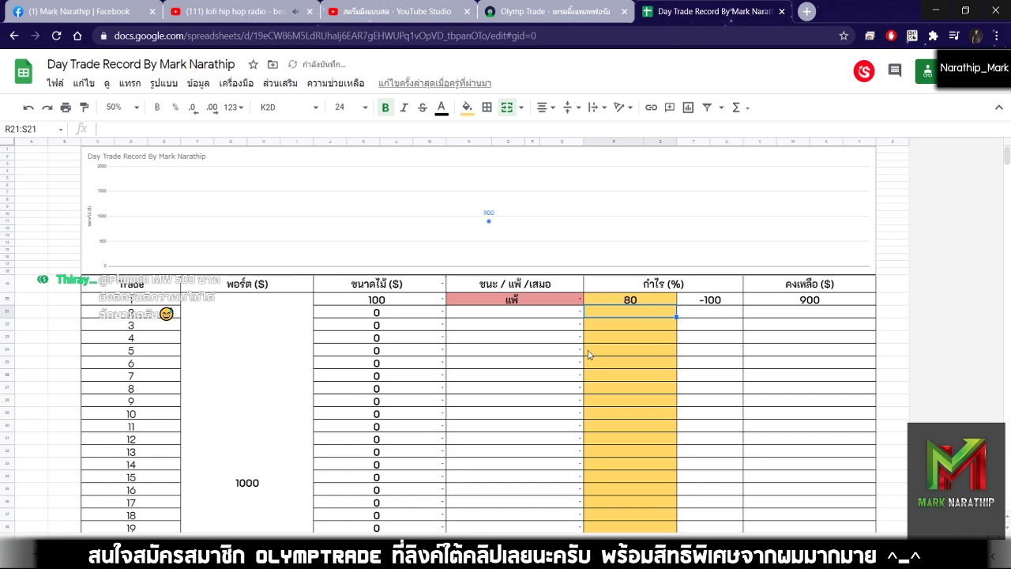
left_click(515, 338)
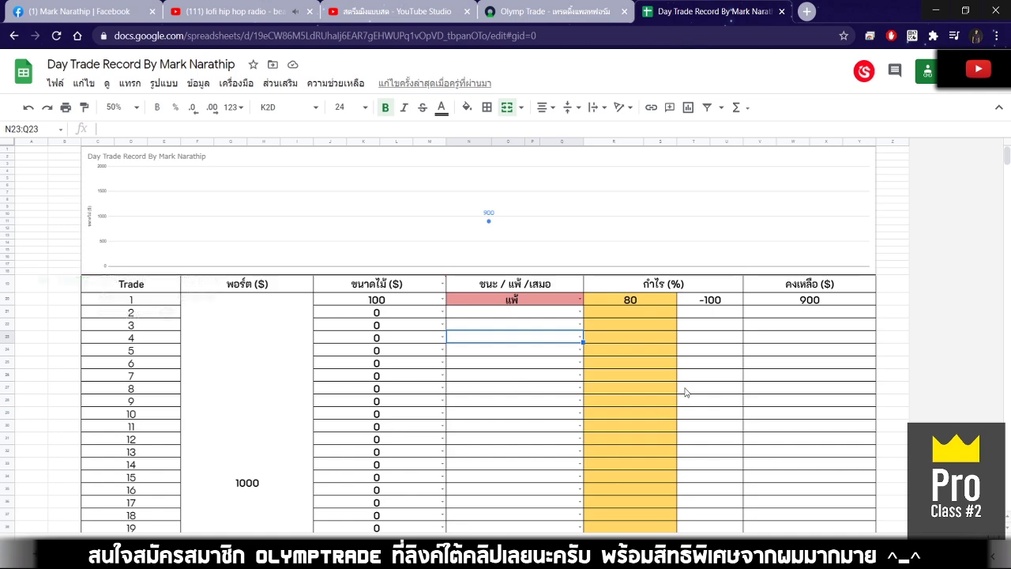
Step: Check the finished trade in Olymp Trade and enter 250 as the size of trade 2 in the Google Sheets record
left_click(490, 9)
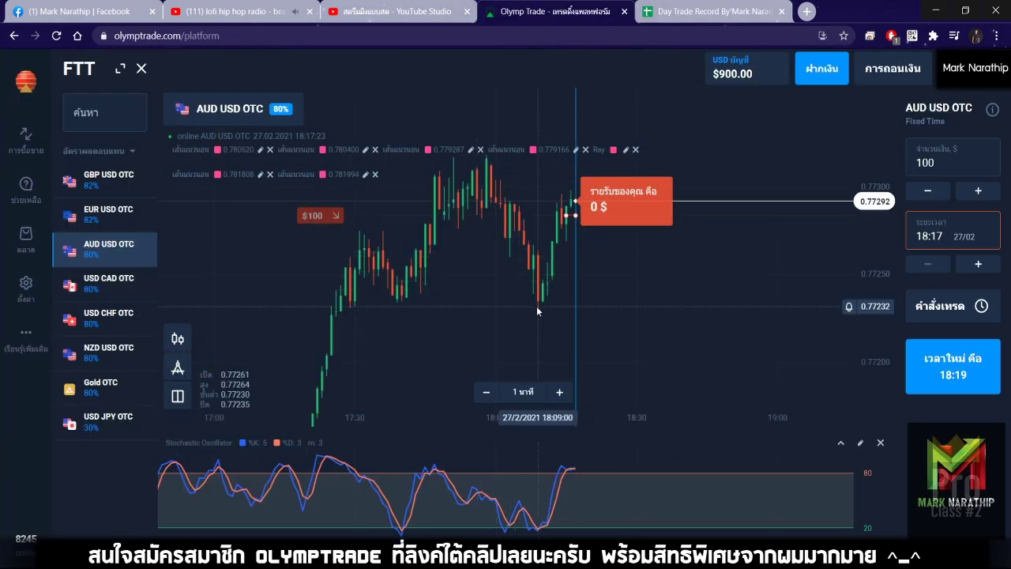
left_click(672, 11)
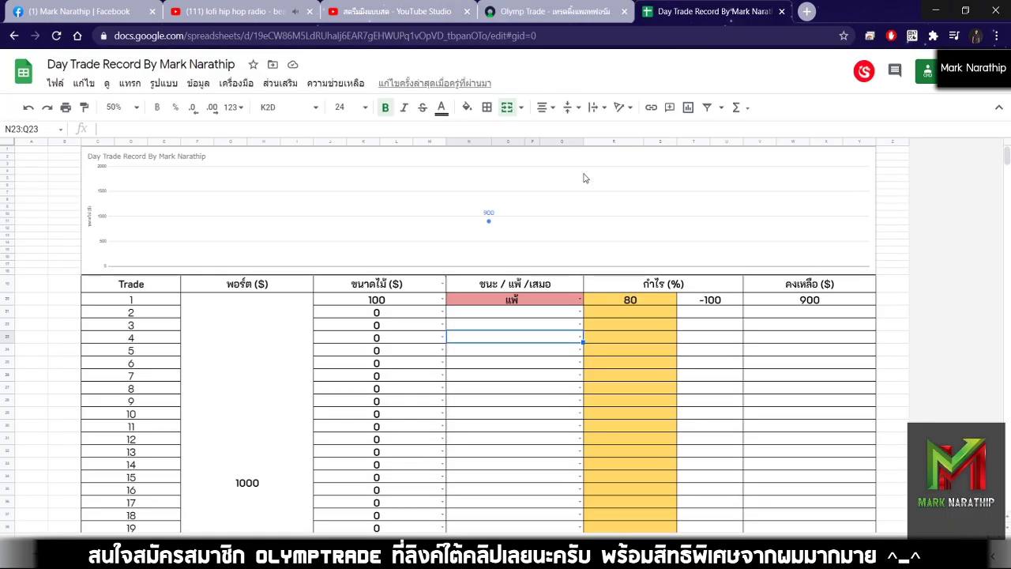
left_click(409, 311)
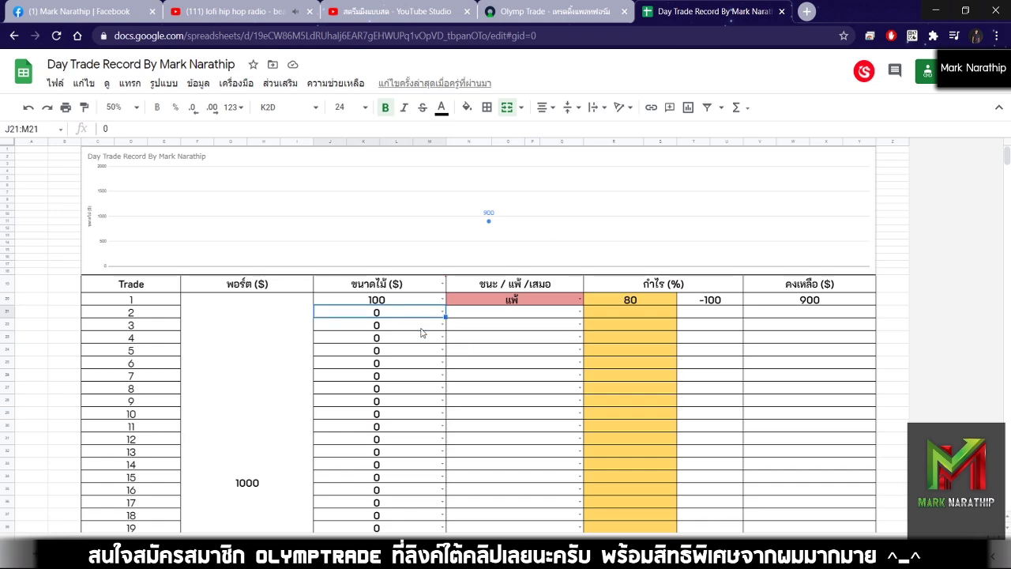
type("250")
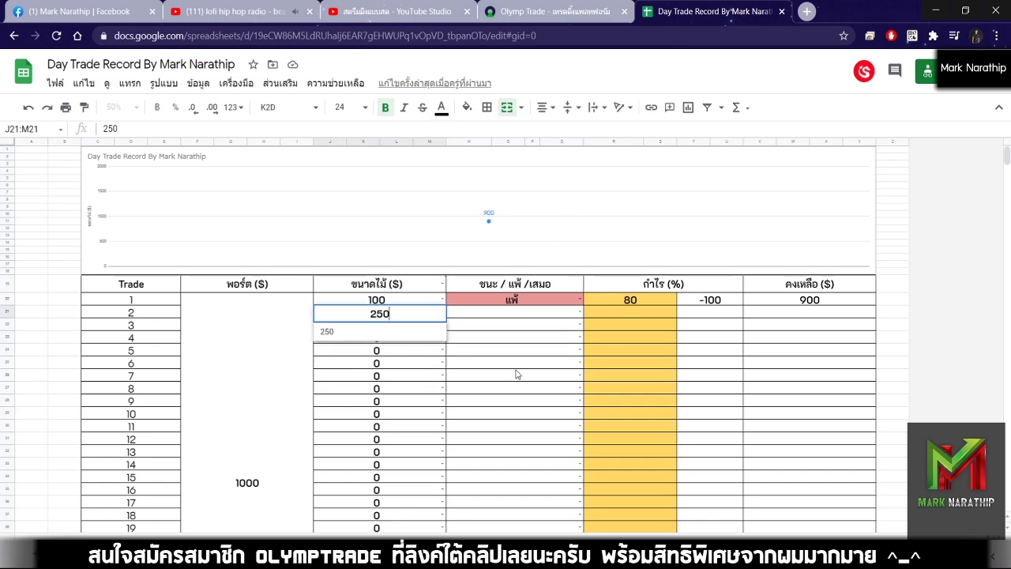
key("Return")
left_click(512, 316)
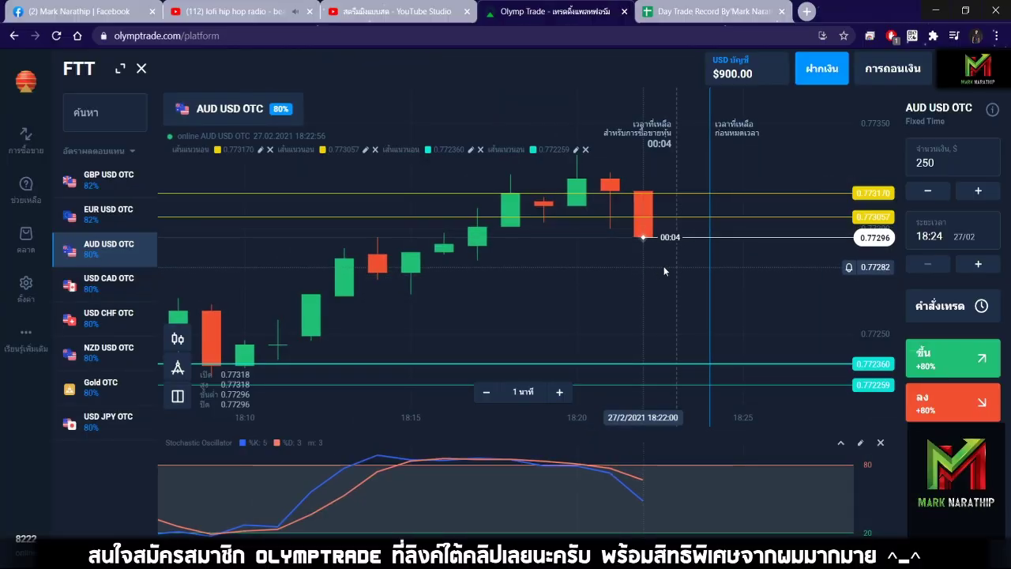
Step: Open a $250 down trade on AUD USD OTC with the 18:24 expiry
left_click(942, 410)
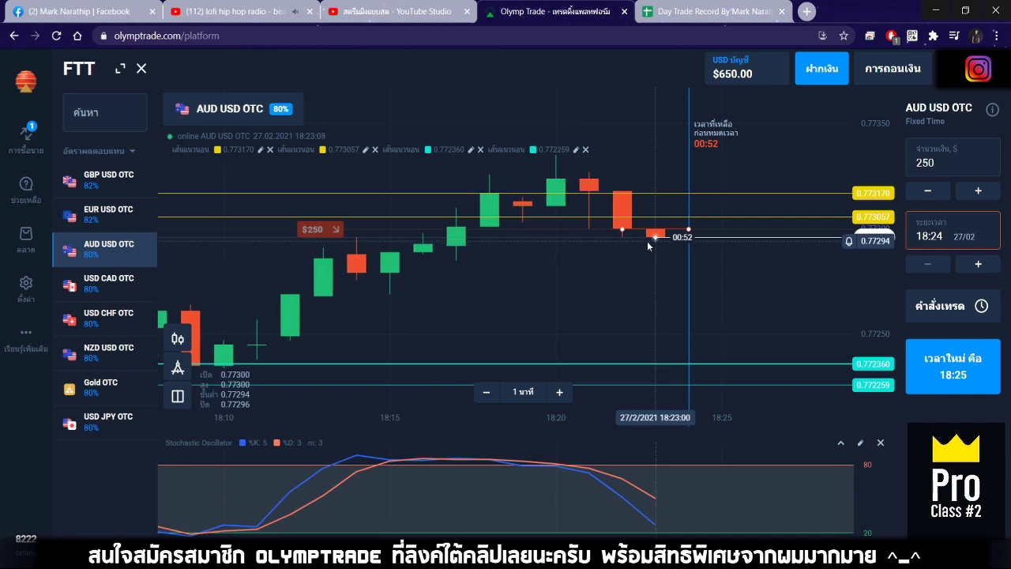
Step: Examine the AUD USD OTC price movement against the $250 down trade's entry level and the horizontal lines until it expires
scroll(616, 250, "down", 2)
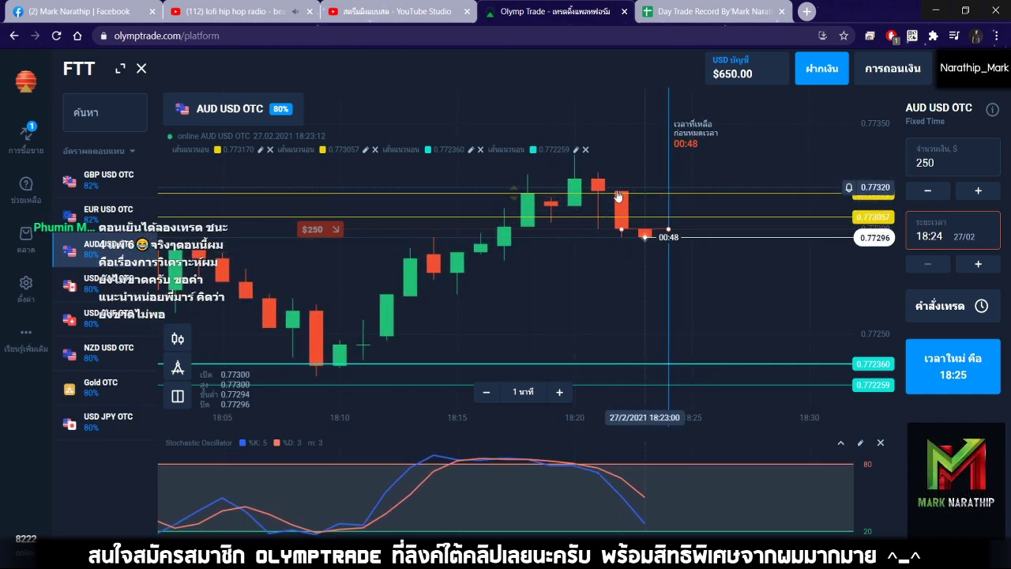
scroll(601, 229, "down", 2)
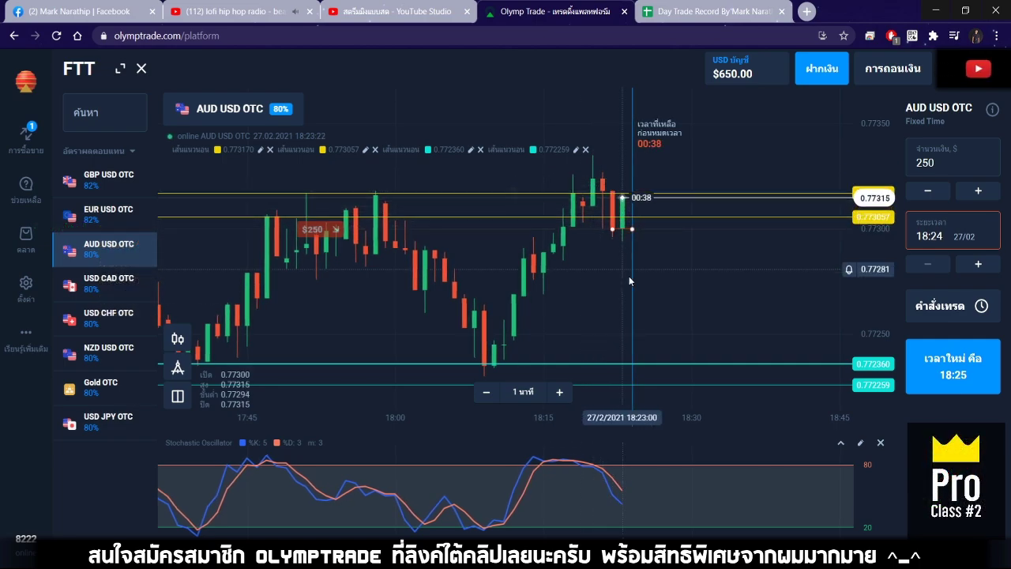
scroll(629, 276, "up", 3)
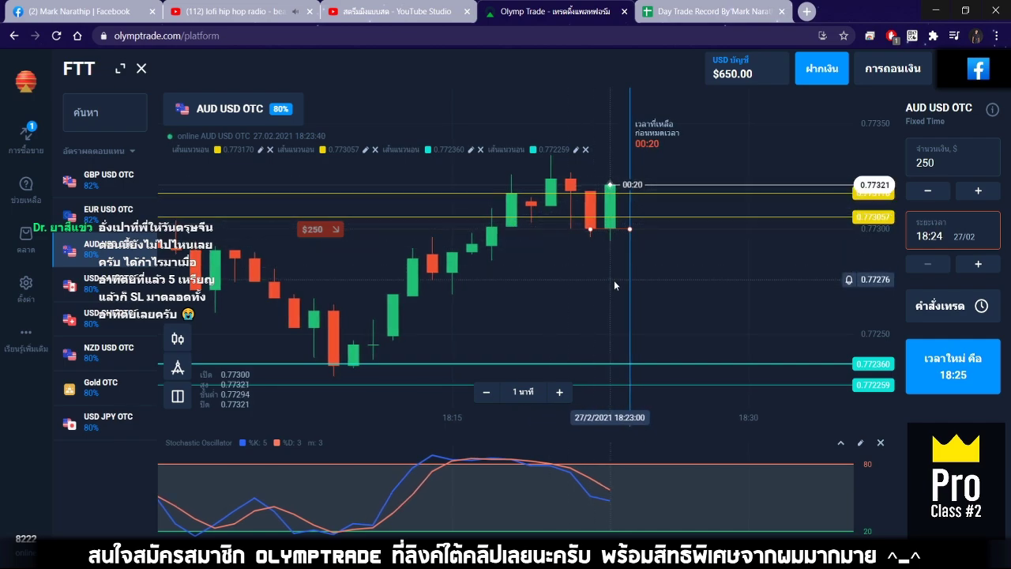
left_click_drag(614, 280, 632, 290)
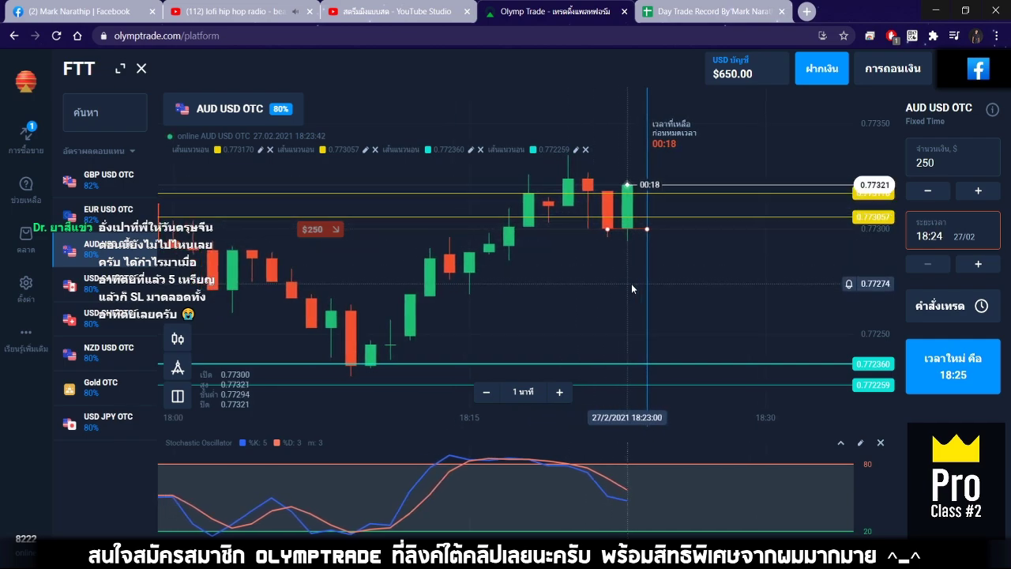
left_click_drag(635, 284, 674, 253)
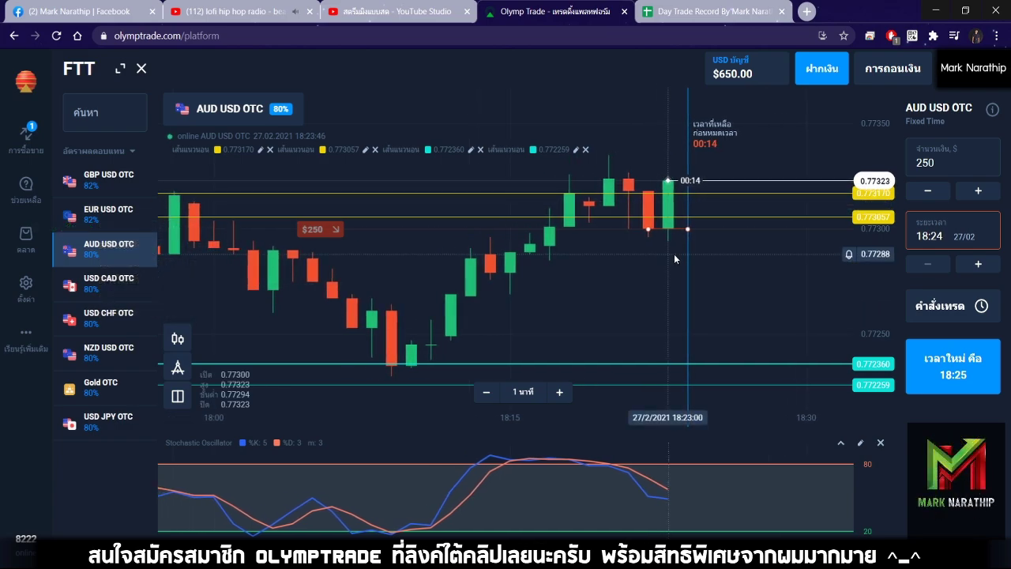
scroll(675, 254, "up", 1)
scroll(667, 249, "up", 1)
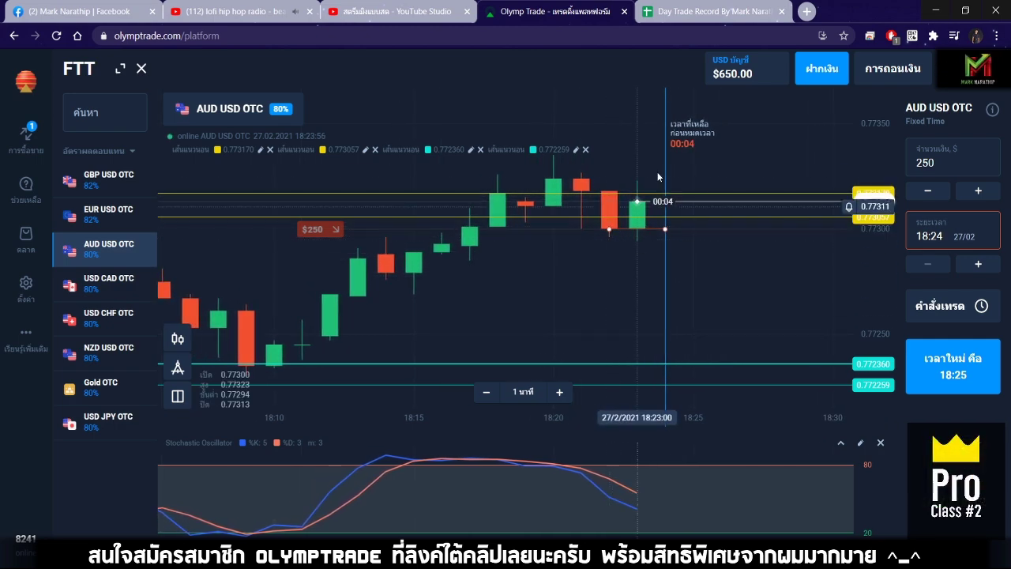
scroll(696, 304, "down", 2)
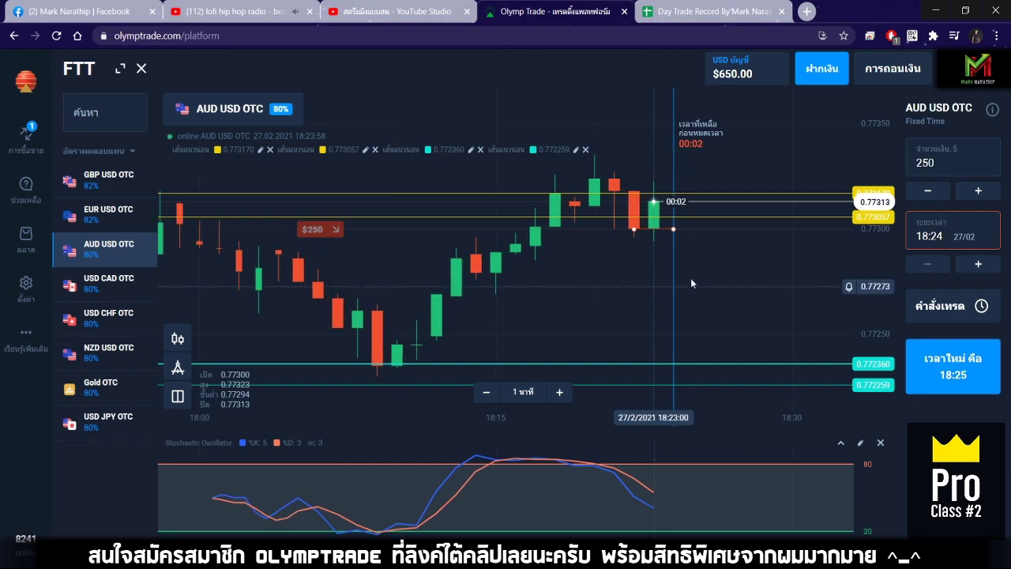
scroll(690, 271, "down", 2)
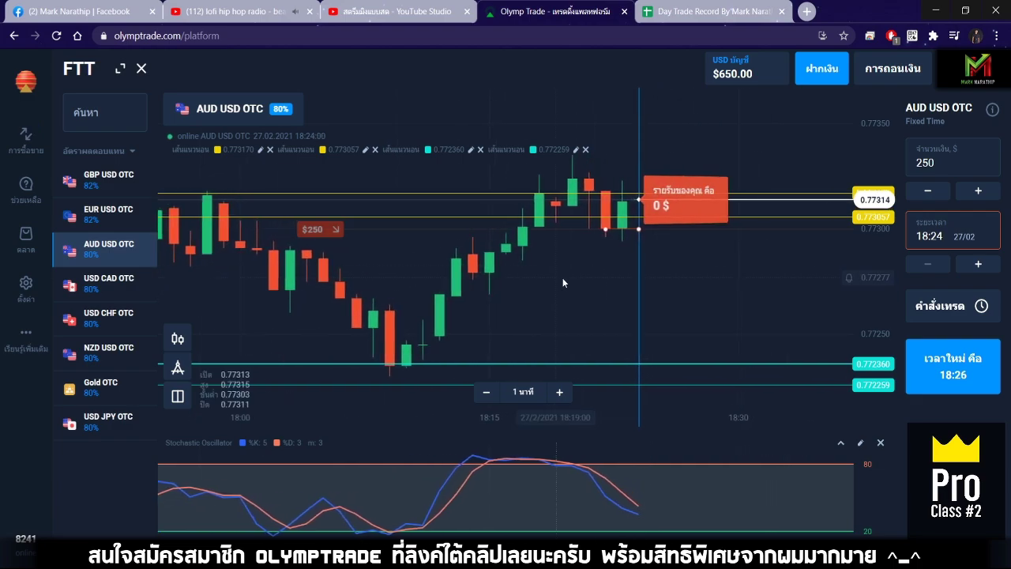
Step: Switch to the Google Sheets trade record and log trade 2 with result แพ้ and profit 80%
key("ctrl+Tab")
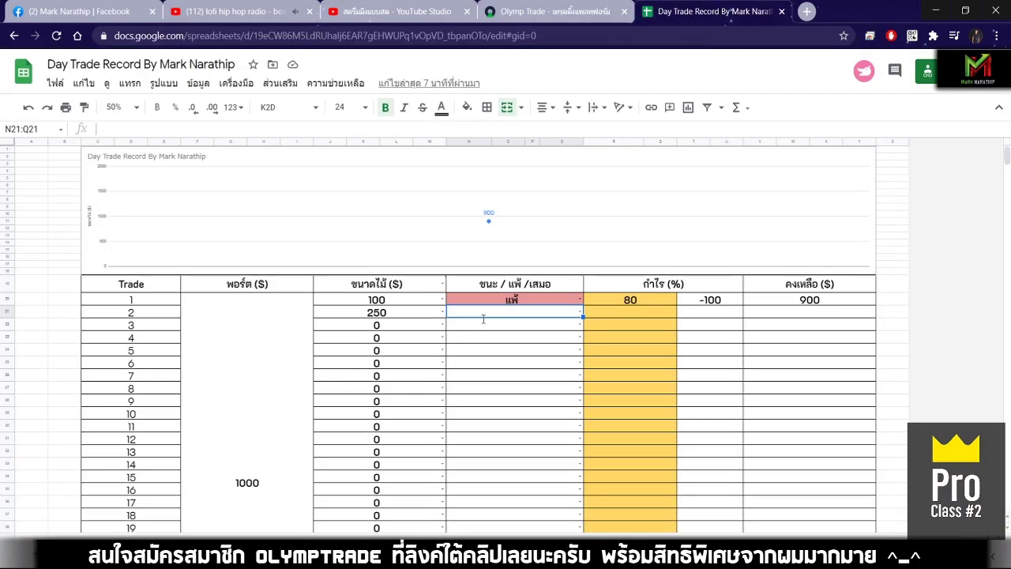
double_click(483, 319)
left_click(466, 354)
left_click(632, 317)
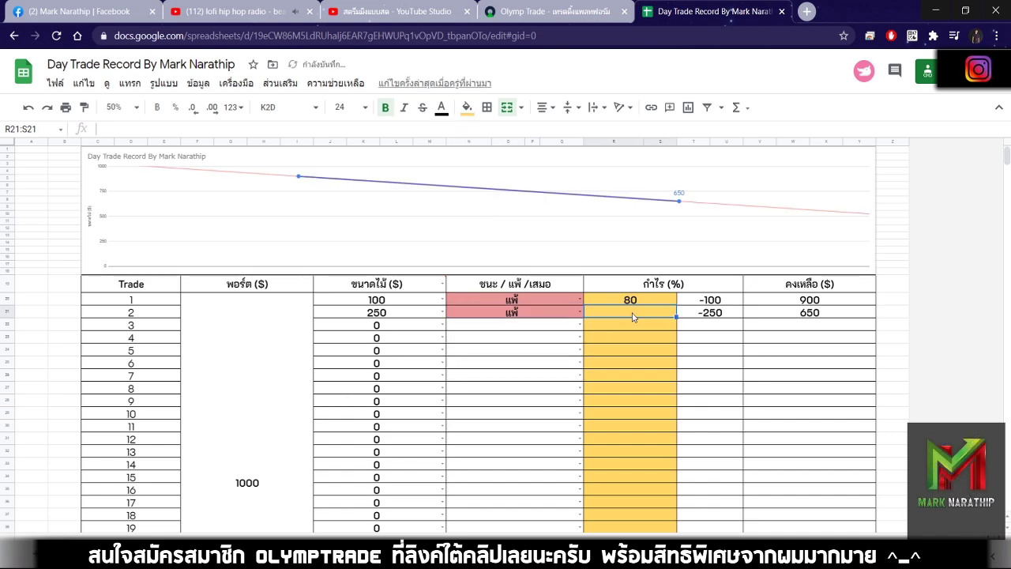
type("80")
key("Return")
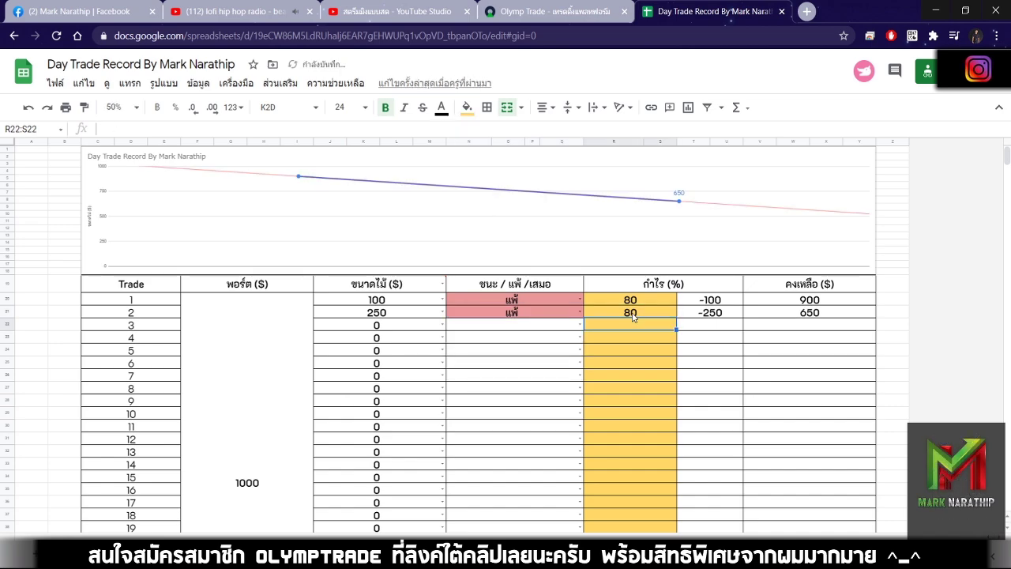
Step: Set the size of trade 3 to 625 and select that trade's result cell
left_click(378, 326)
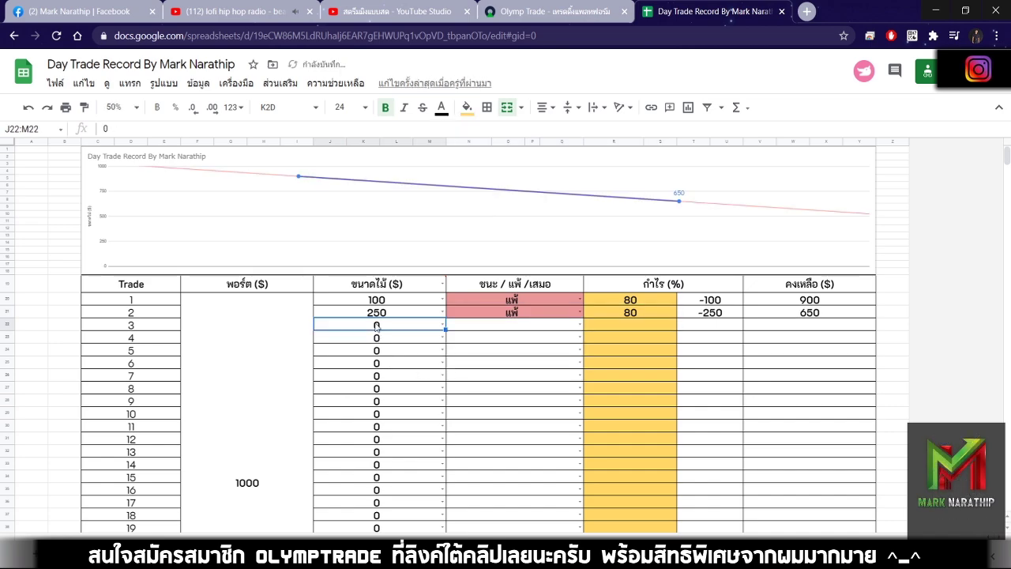
double_click(420, 326)
left_click(355, 380)
left_click_drag(509, 325, 509, 336)
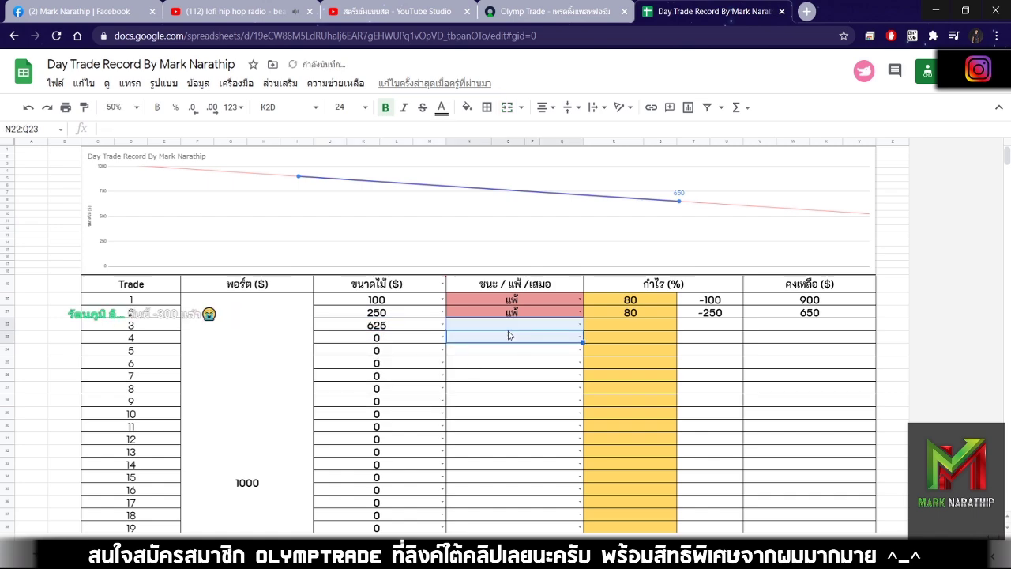
left_click(509, 327)
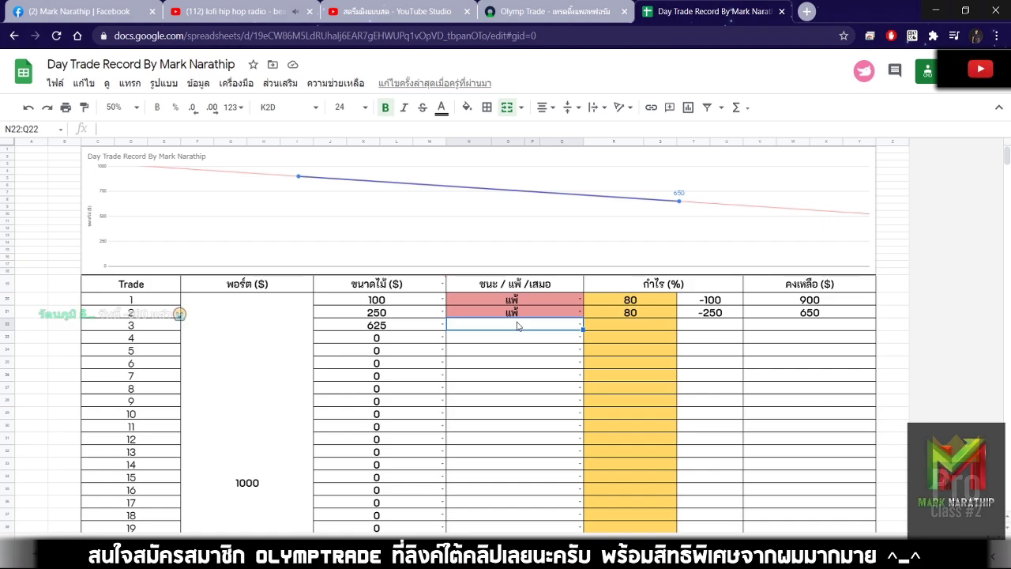
Step: Switch to Olymp Trade and examine the recent AUD USD OTC candles against the yellow and cyan horizontal lines
left_click(534, 16)
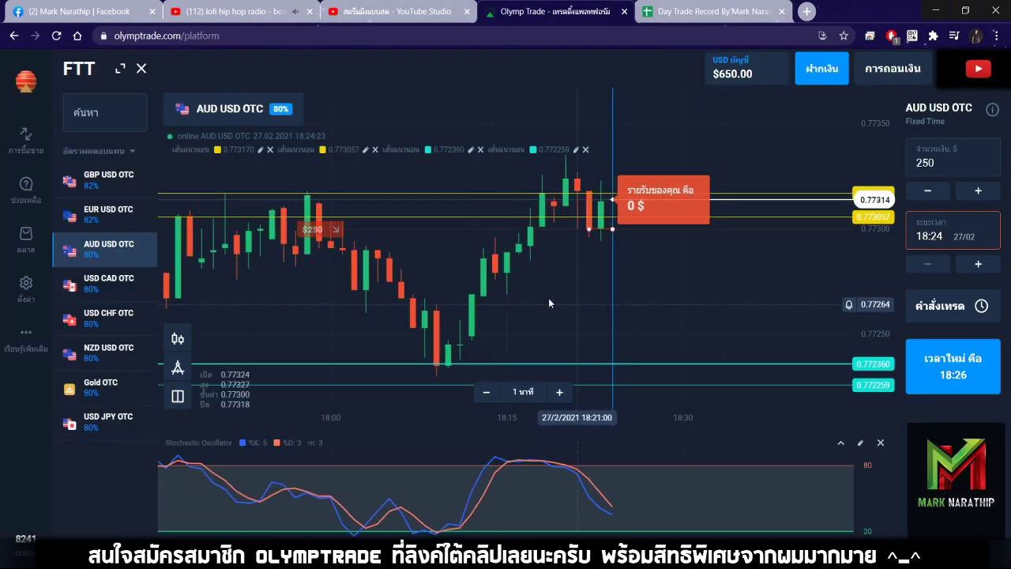
left_click_drag(572, 290, 636, 286)
scroll(636, 286, "down", 2)
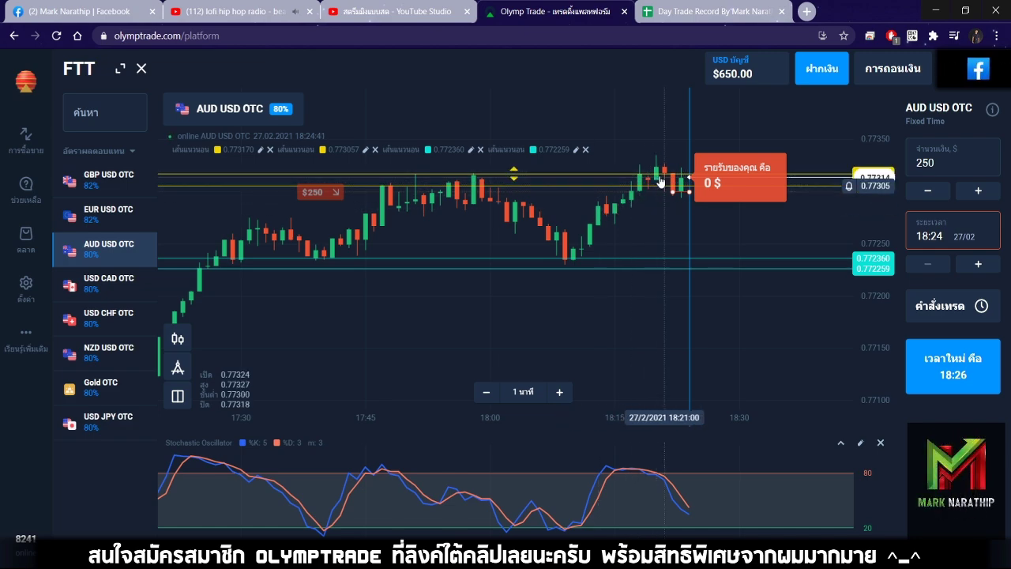
scroll(659, 186, "up", 2)
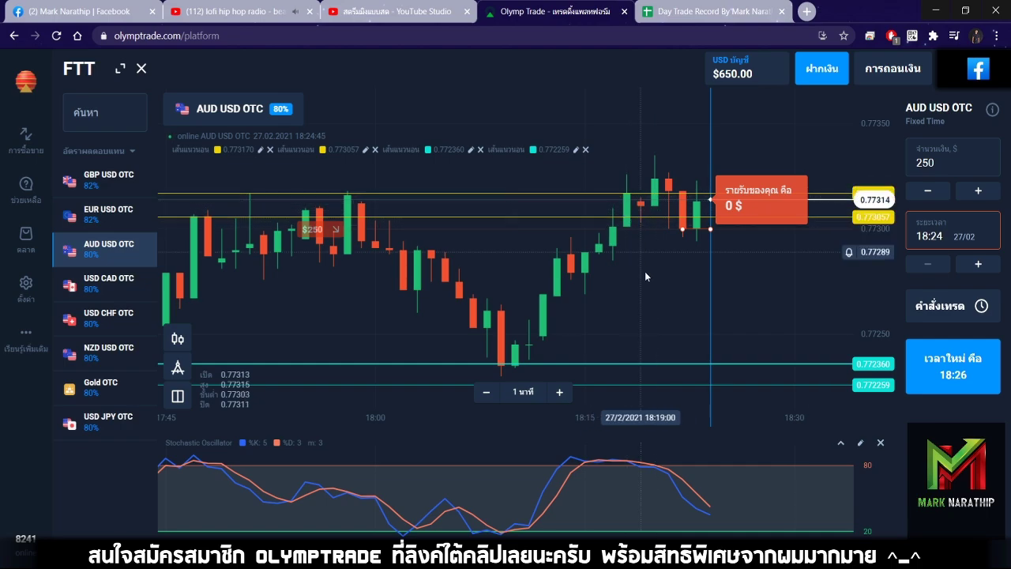
left_click_drag(644, 271, 621, 266)
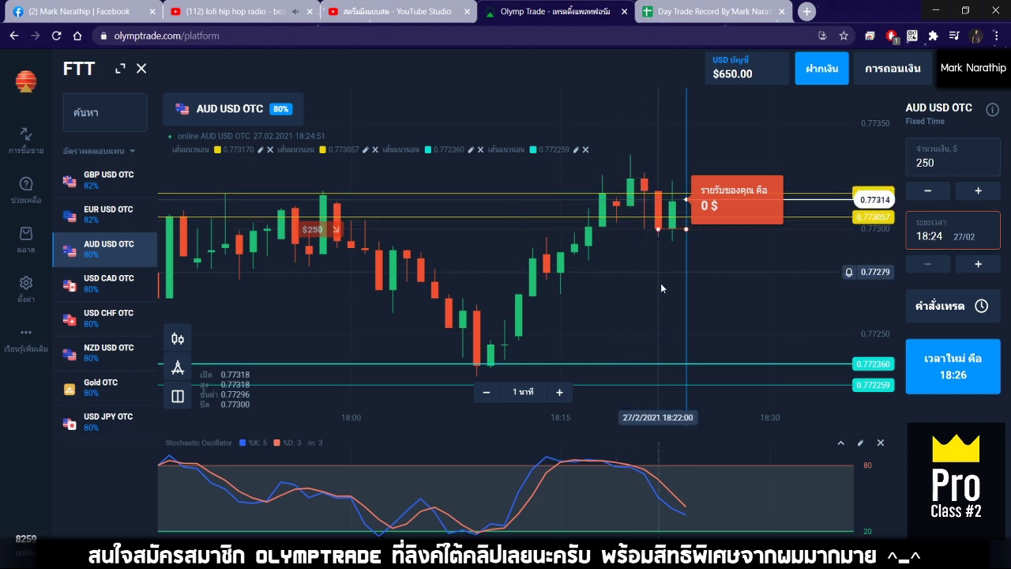
left_click_drag(660, 283, 628, 276)
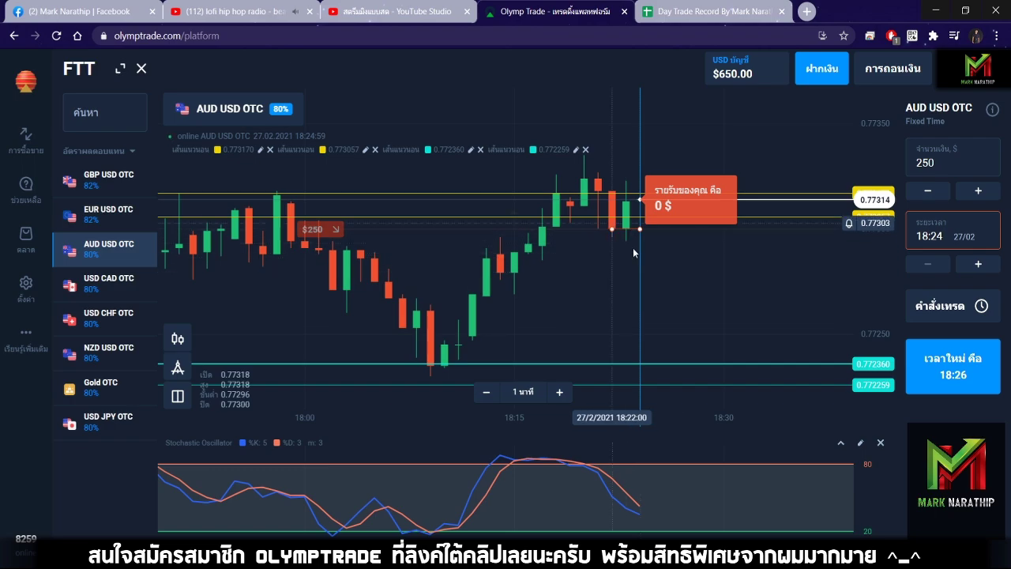
scroll(662, 273, "up", 2)
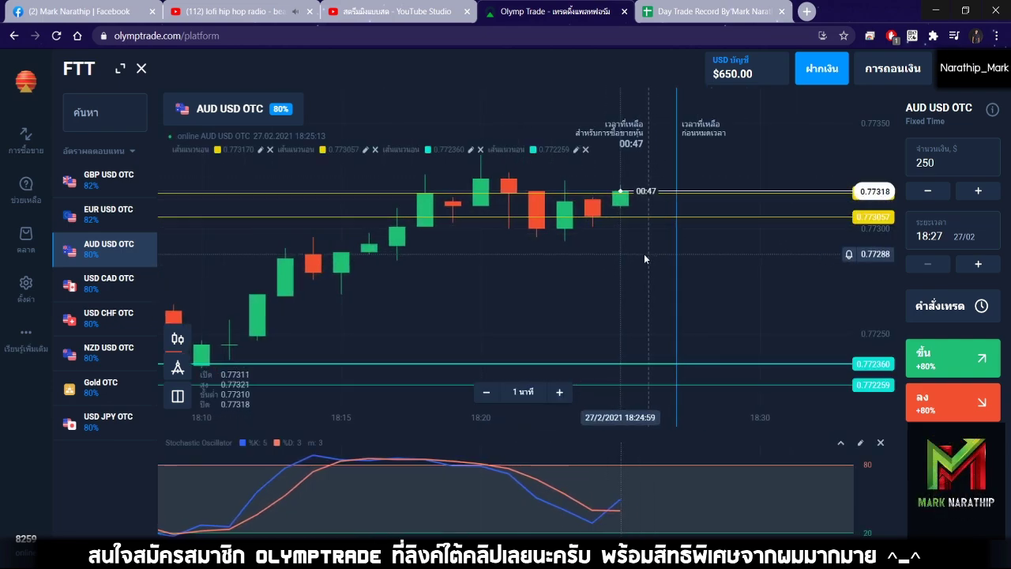
scroll(594, 278, "down", 3)
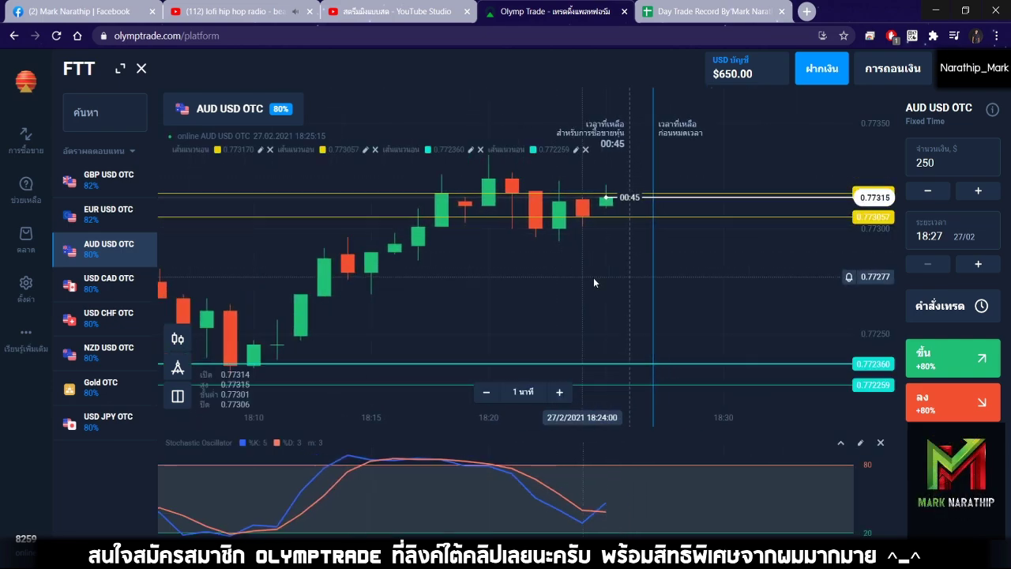
scroll(593, 278, "up", 3)
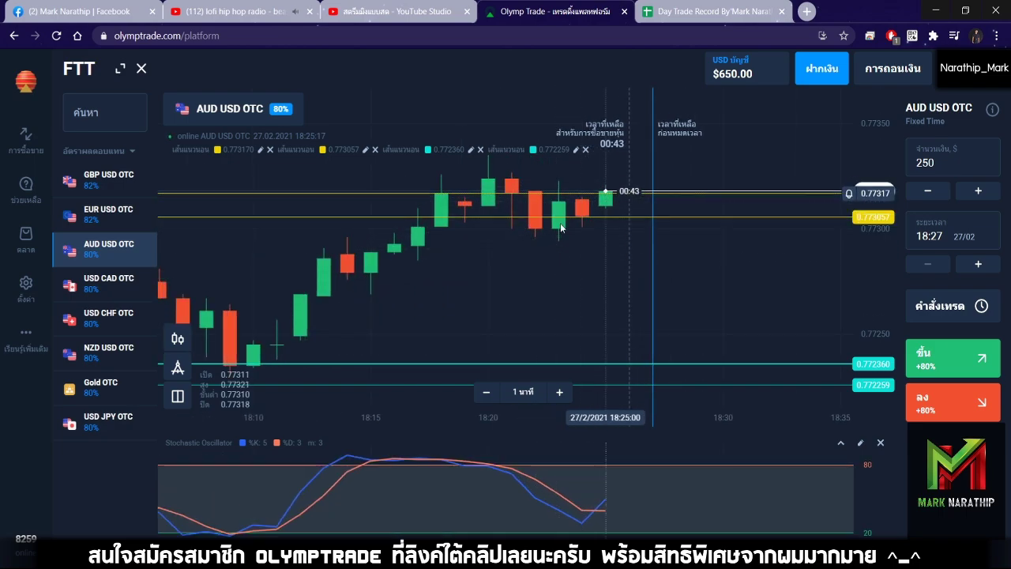
Step: Set the AUD USD OTC trade amount to $625
left_click(925, 162)
scroll(617, 169, "up", 2)
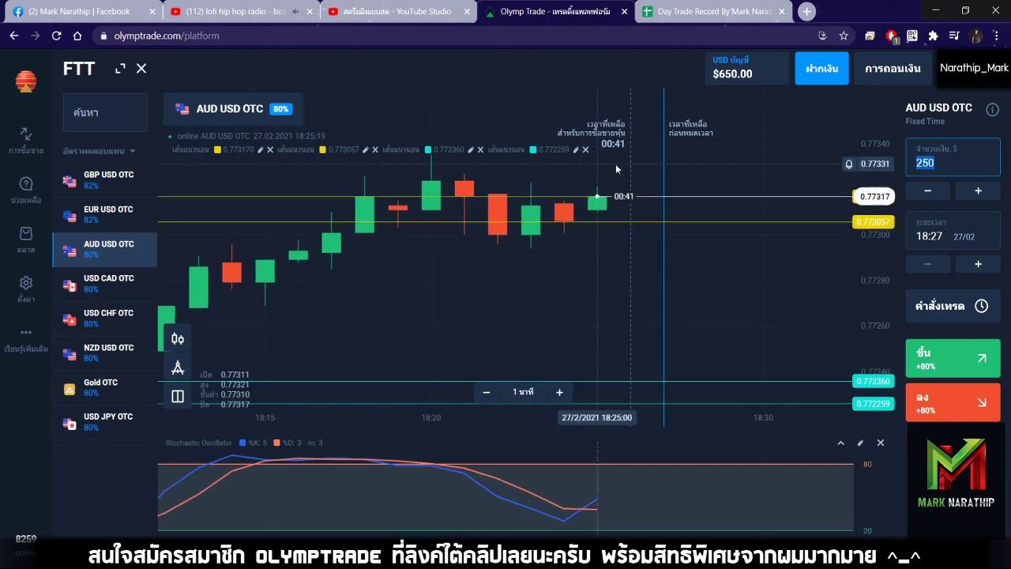
type("625")
left_click(607, 297)
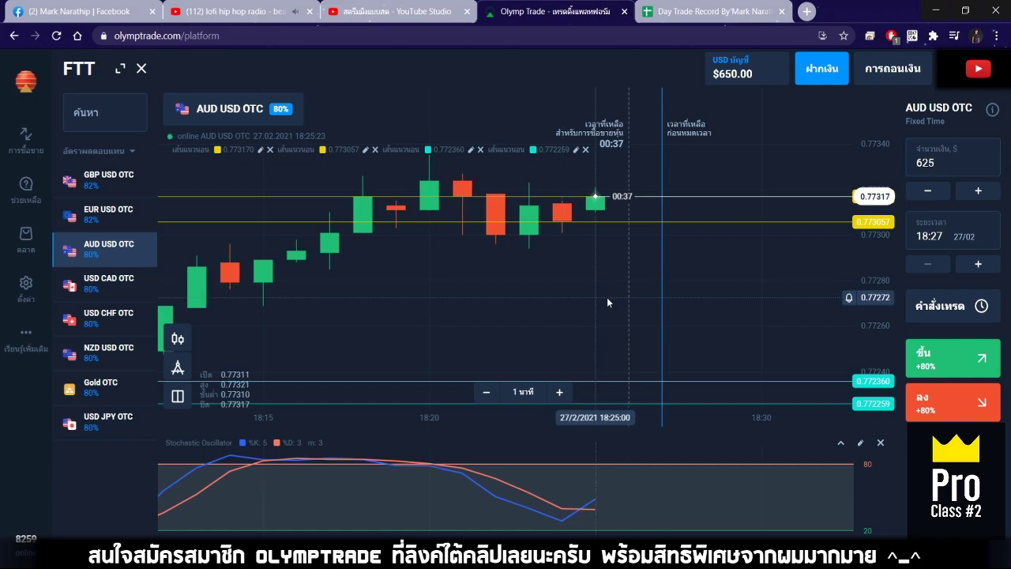
Step: Check the chart and the Google Sheets trade record, then open a $625 up trade on AUD USD OTC with the 18:32 expiry
scroll(607, 297, "up", 1)
scroll(607, 297, "down", 2)
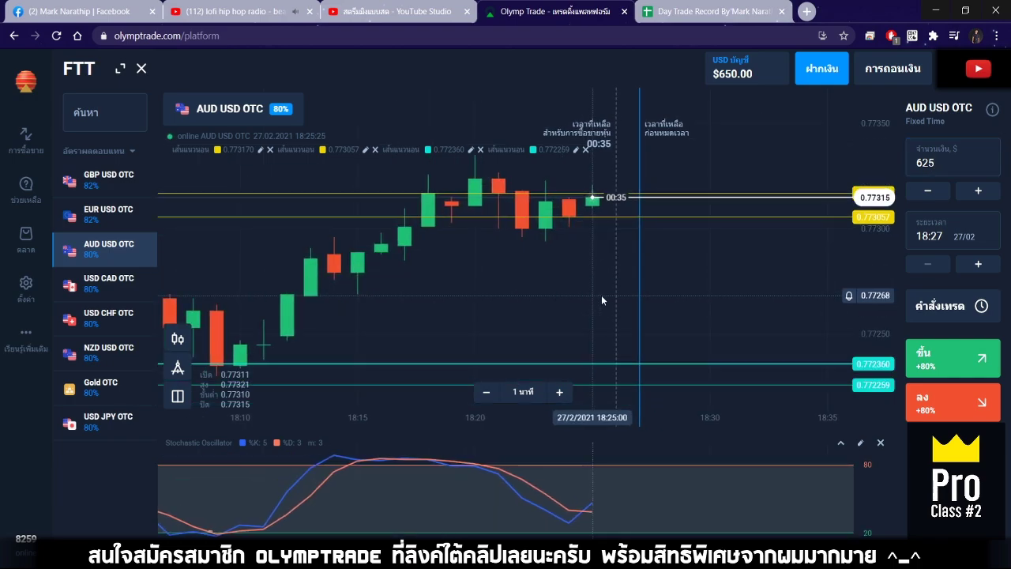
scroll(609, 296, "down", 3)
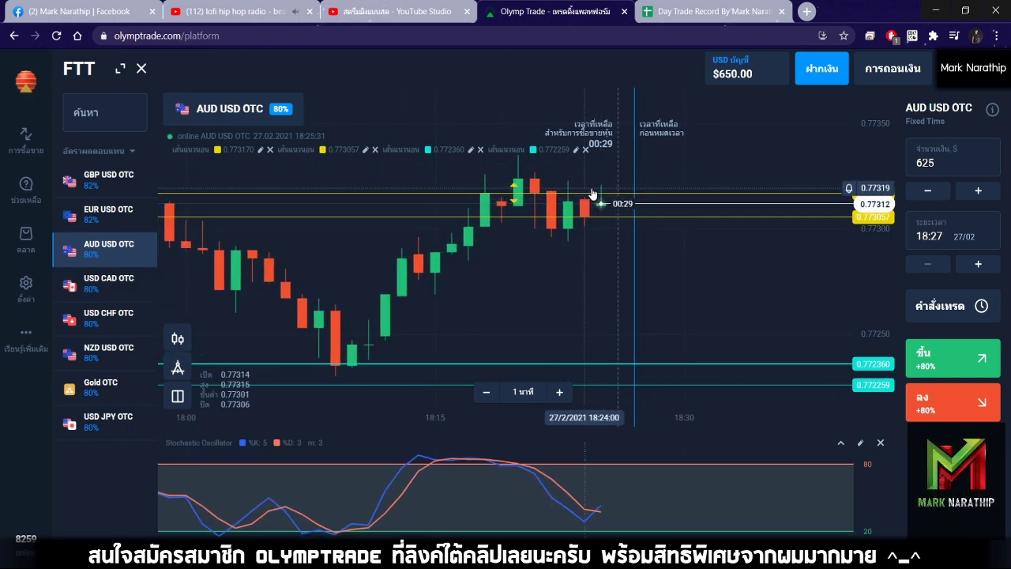
left_click(711, 11)
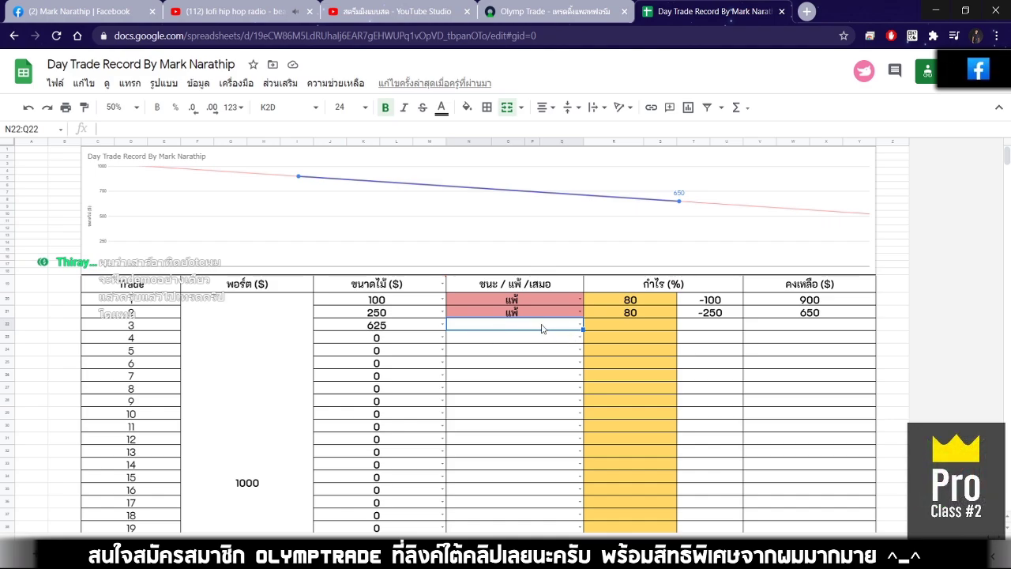
left_click(575, 21)
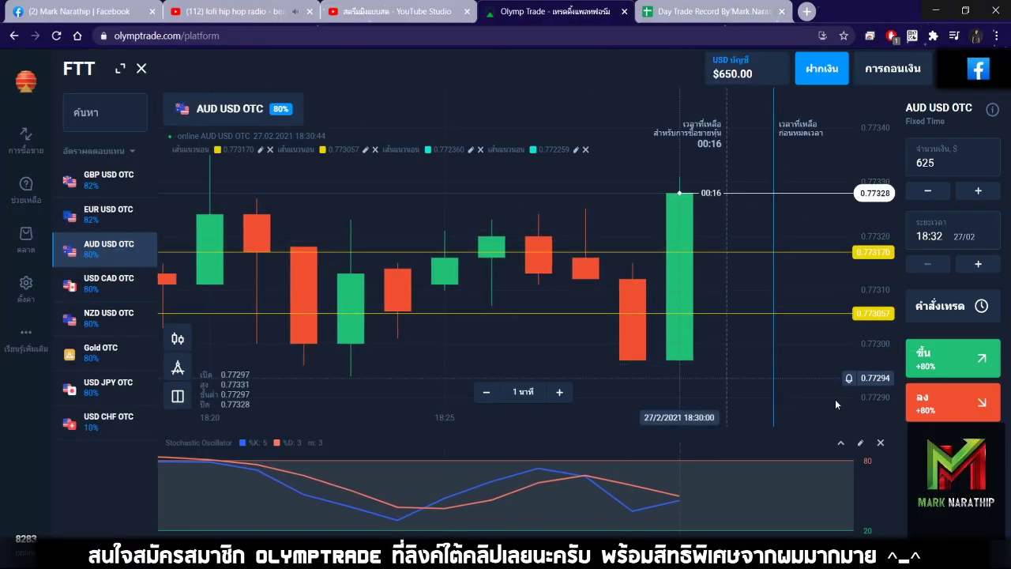
left_click(952, 357)
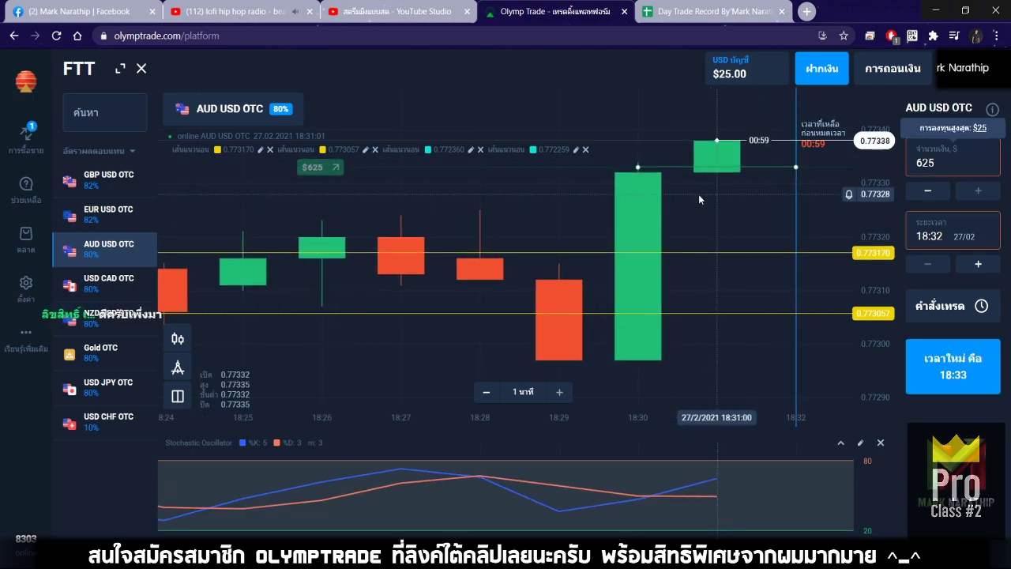
Step: Examine the AUD USD OTC price movement against the $625 up trade's entry level and the horizontal lines until it expires
scroll(722, 226, "down", 5)
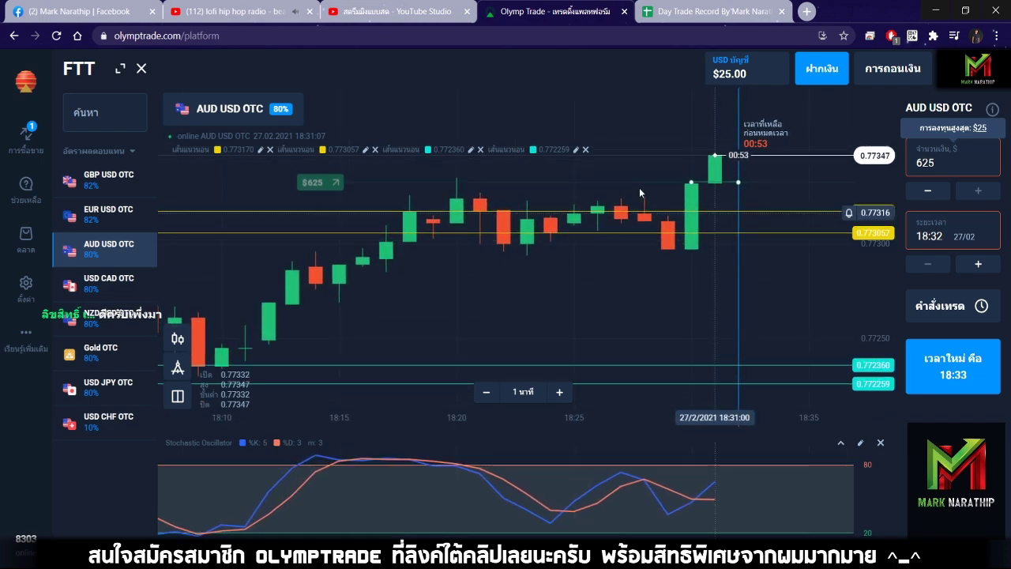
scroll(607, 260, "down", 3)
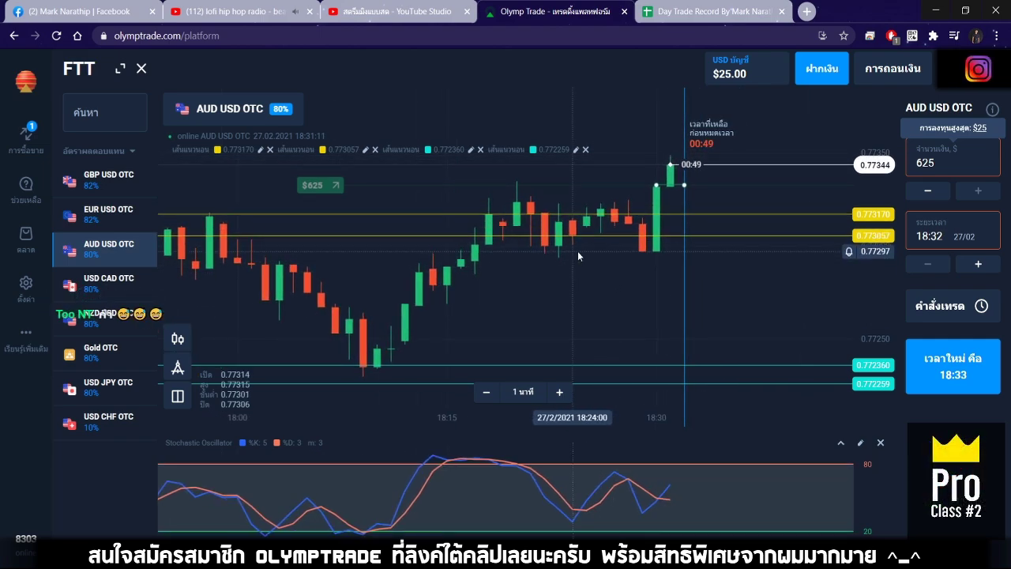
scroll(565, 291, "down", 2)
scroll(557, 299, "down", 2)
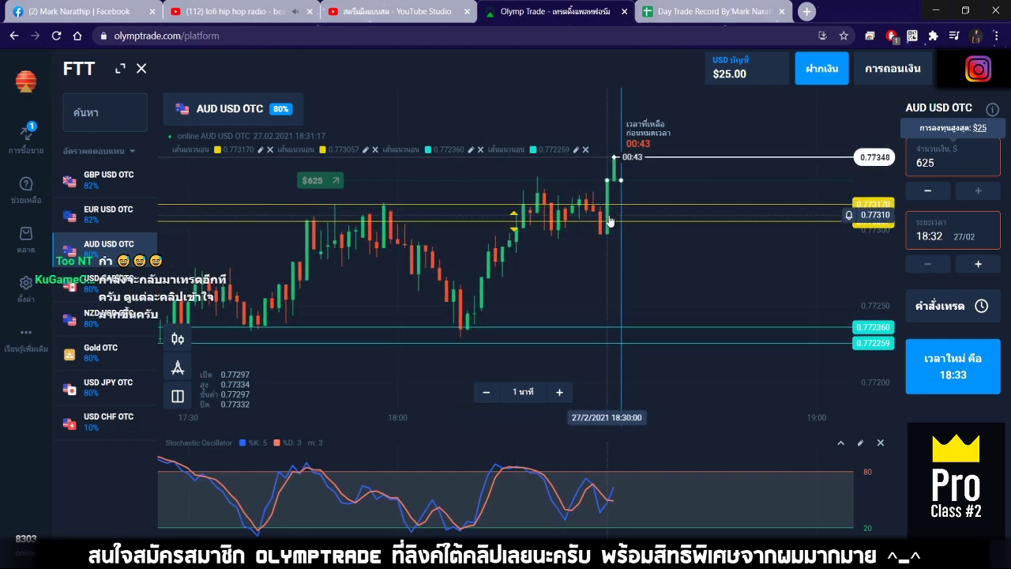
scroll(609, 221, "up", 3)
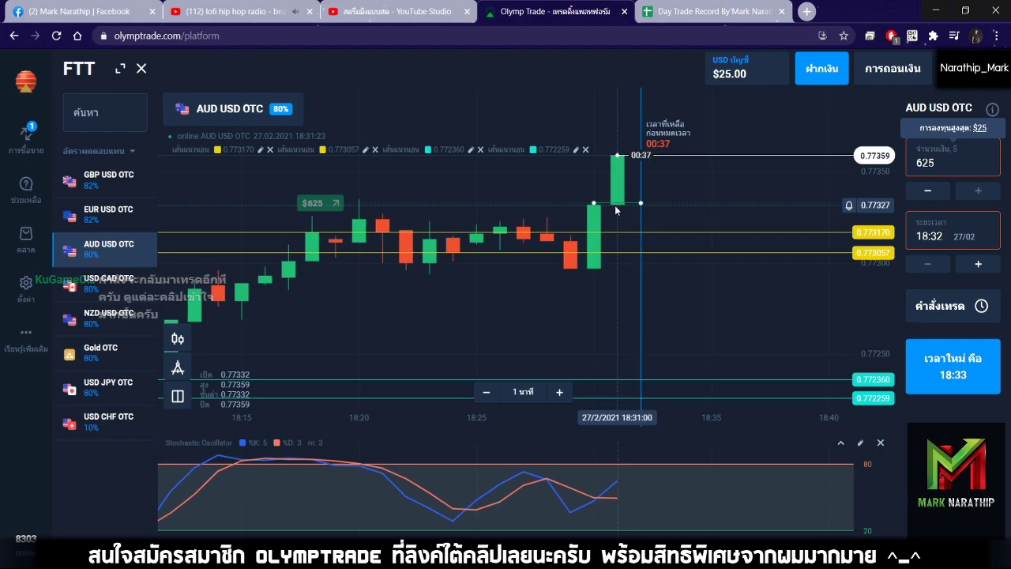
scroll(615, 210, "down", 10)
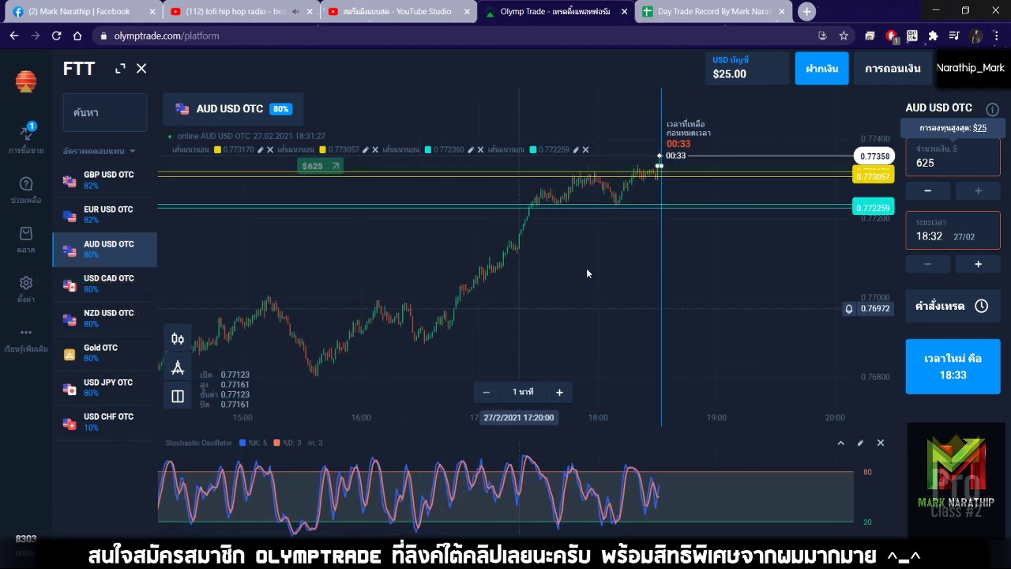
scroll(659, 219, "up", 10)
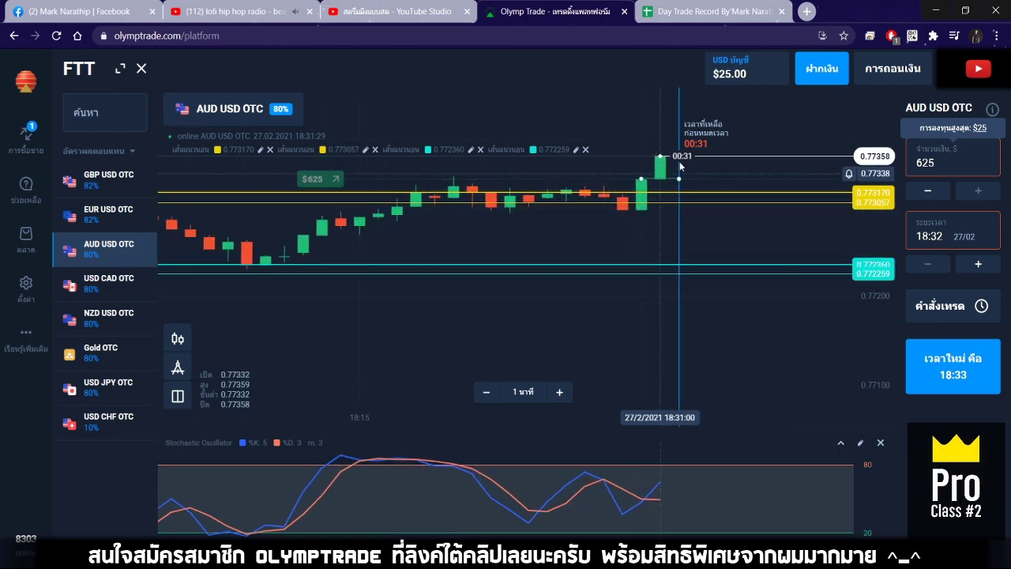
scroll(692, 196, "up", 2)
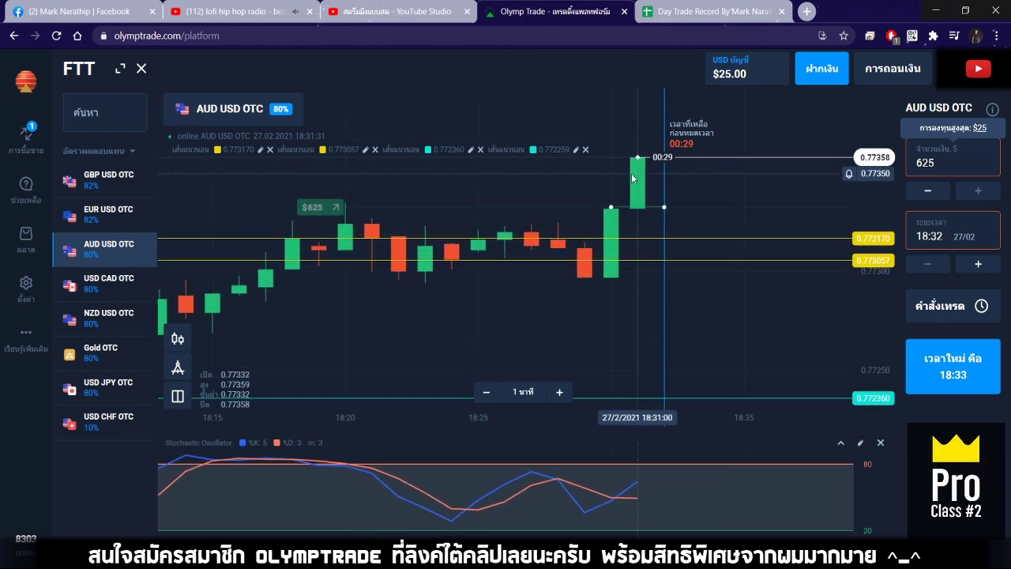
scroll(675, 333, "down", 2)
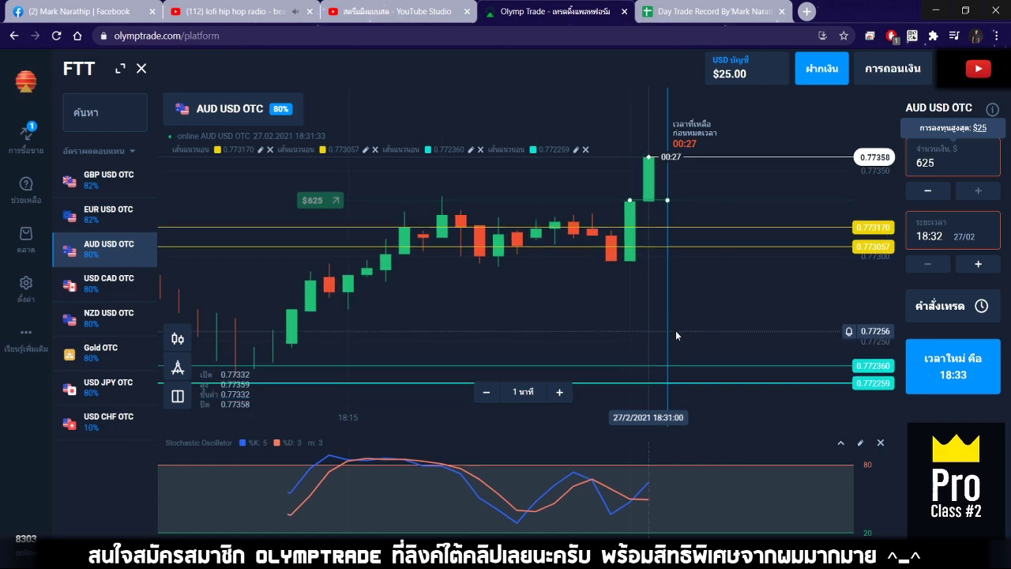
scroll(676, 331, "up", 2)
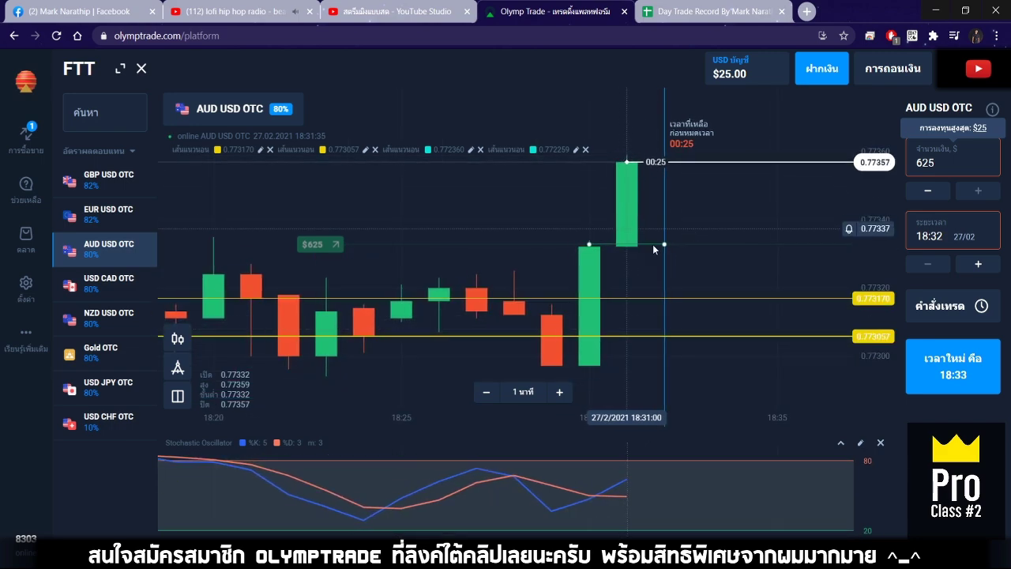
left_click_drag(681, 208, 754, 213)
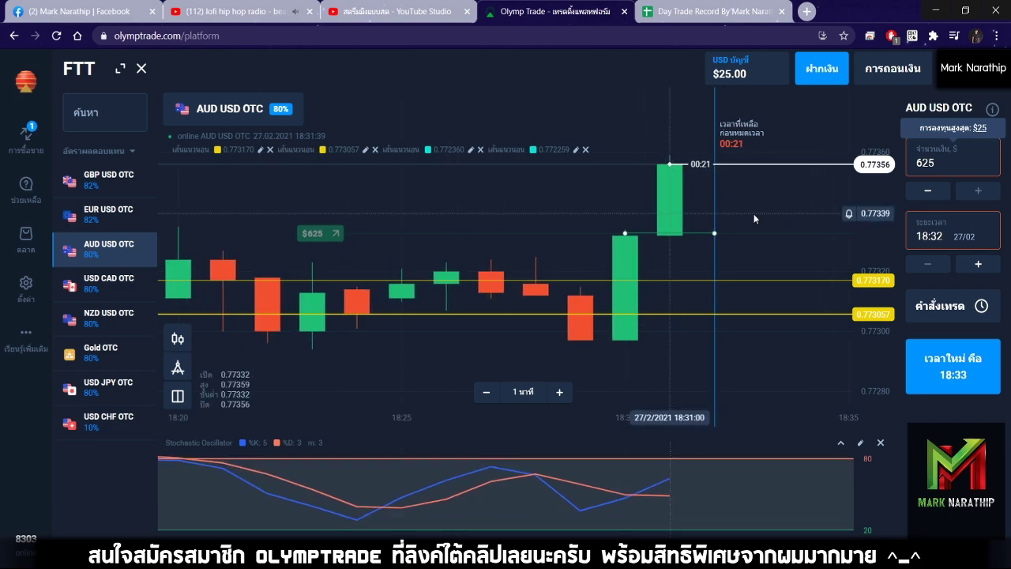
scroll(754, 213, "up", 1)
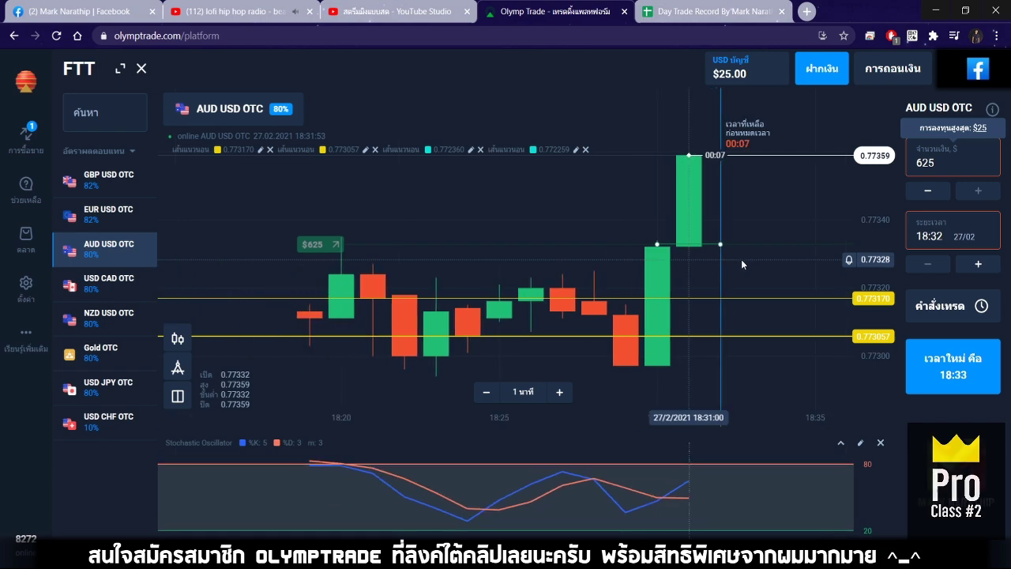
scroll(741, 259, "down", 2)
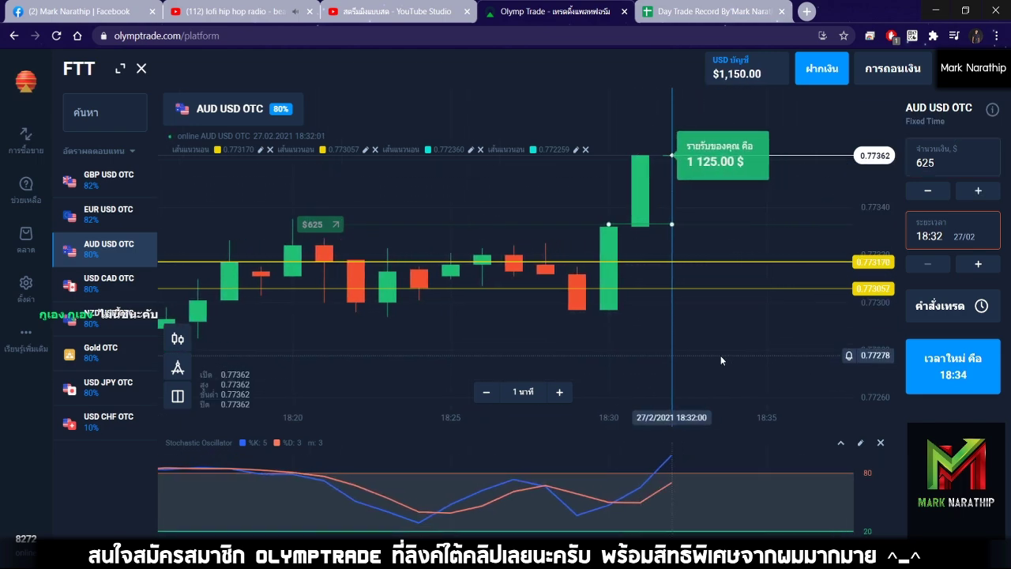
Step: Switch to the Google Sheets trade record and log trade 3 with result ชนะ and profit 80%
left_click(699, 11)
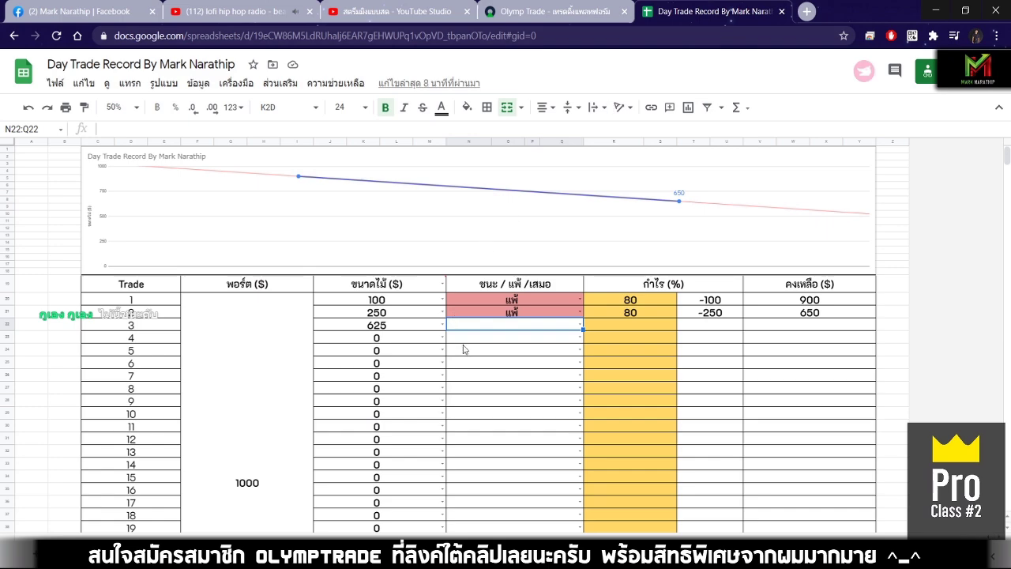
left_click(489, 329)
left_click(477, 346)
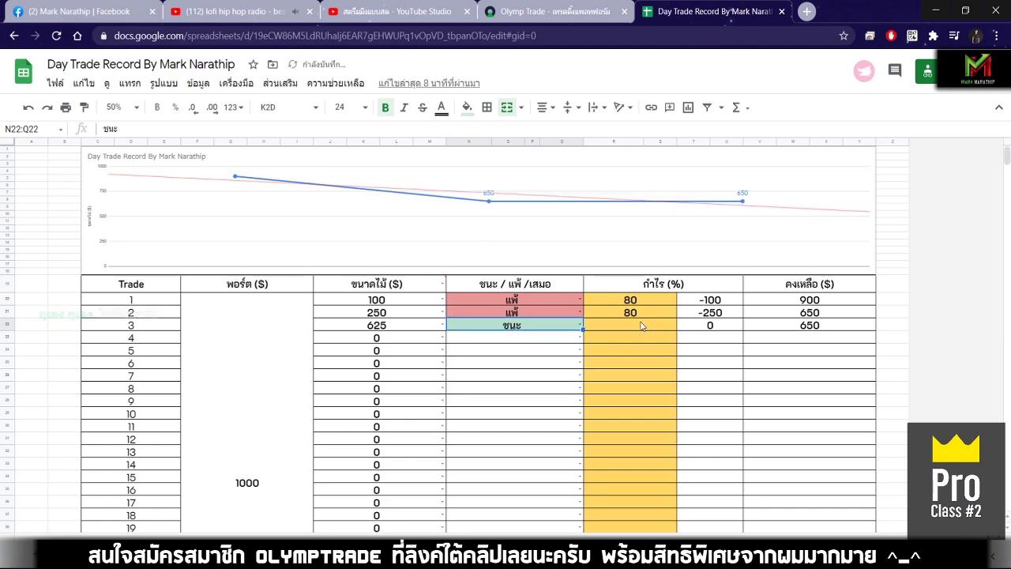
left_click(643, 324)
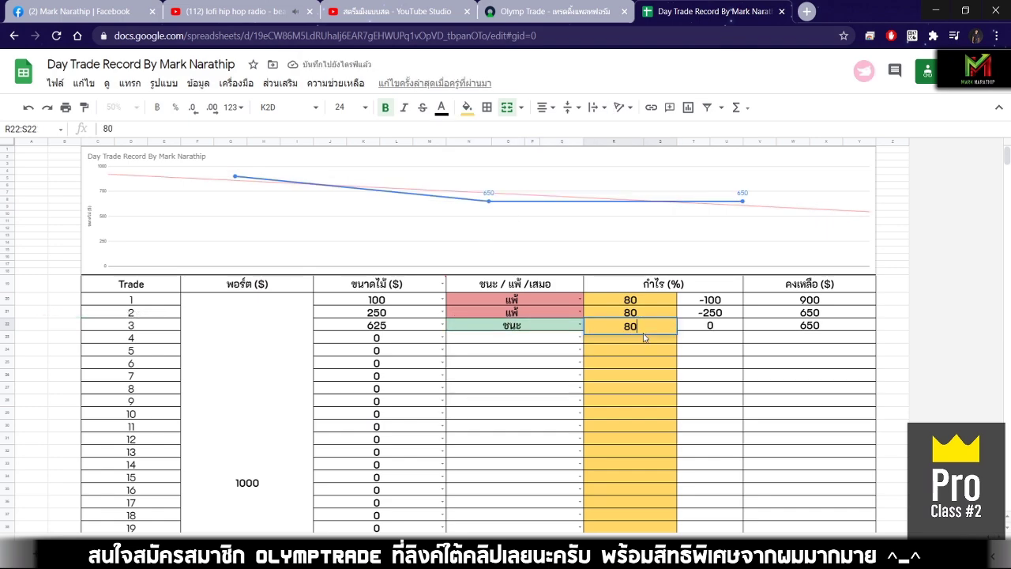
type("80")
key("Return")
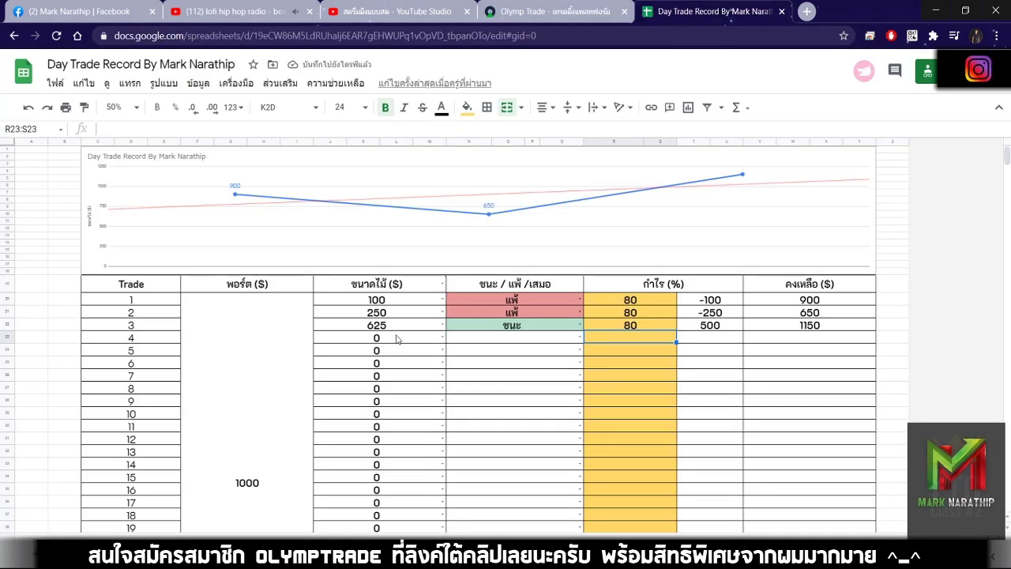
Step: Set the size of trade 4 to 100 and select that trade's result cell
key("Left")
key("Left")
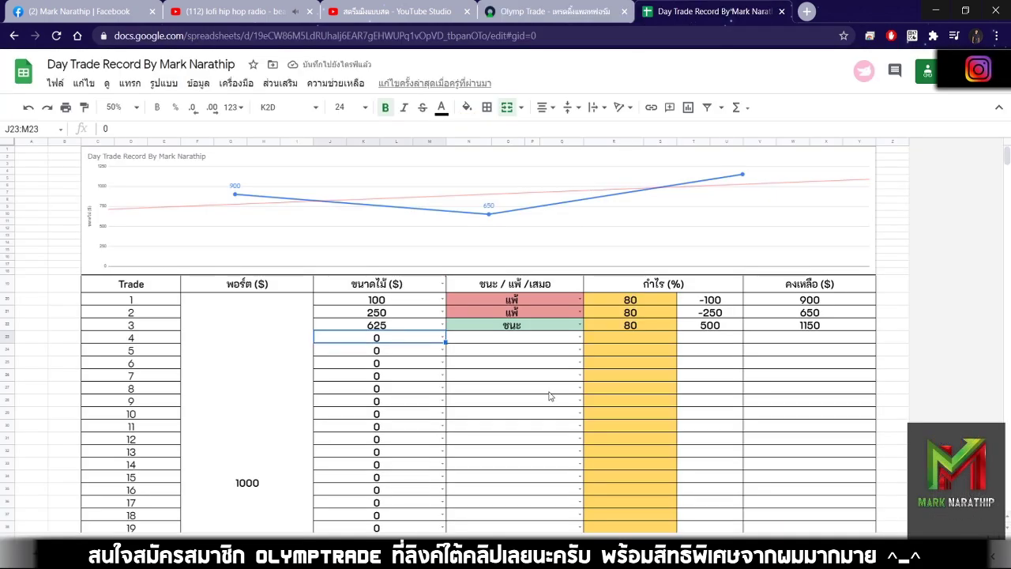
double_click(397, 341)
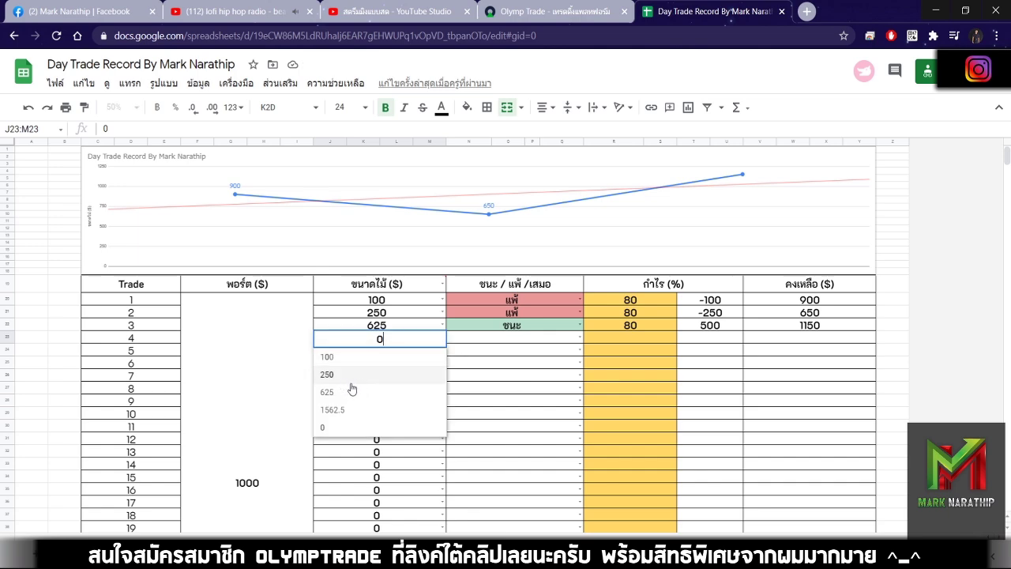
left_click(360, 357)
left_click(487, 340)
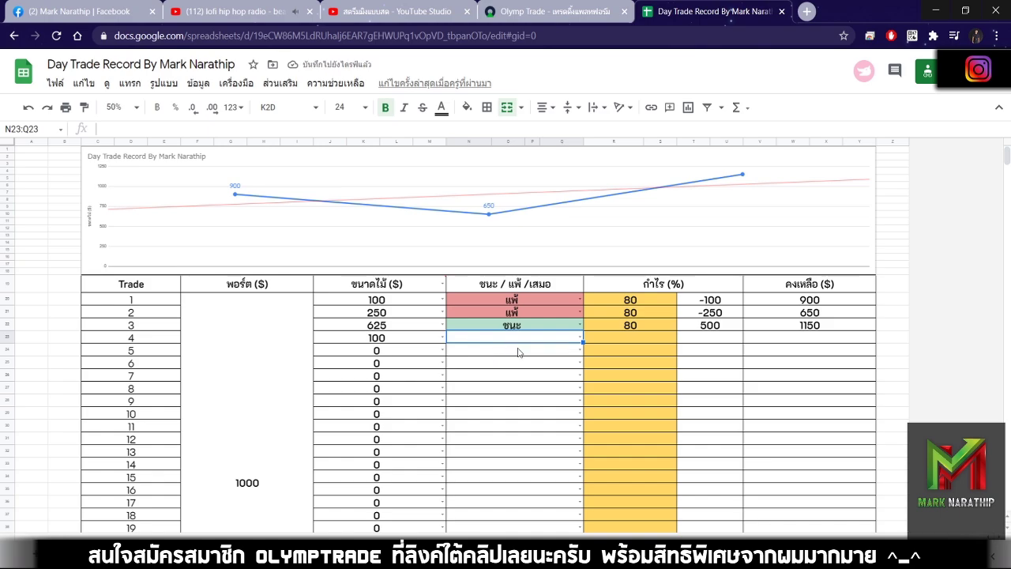
scroll(553, 346, "down", 3)
scroll(593, 340, "up", 3)
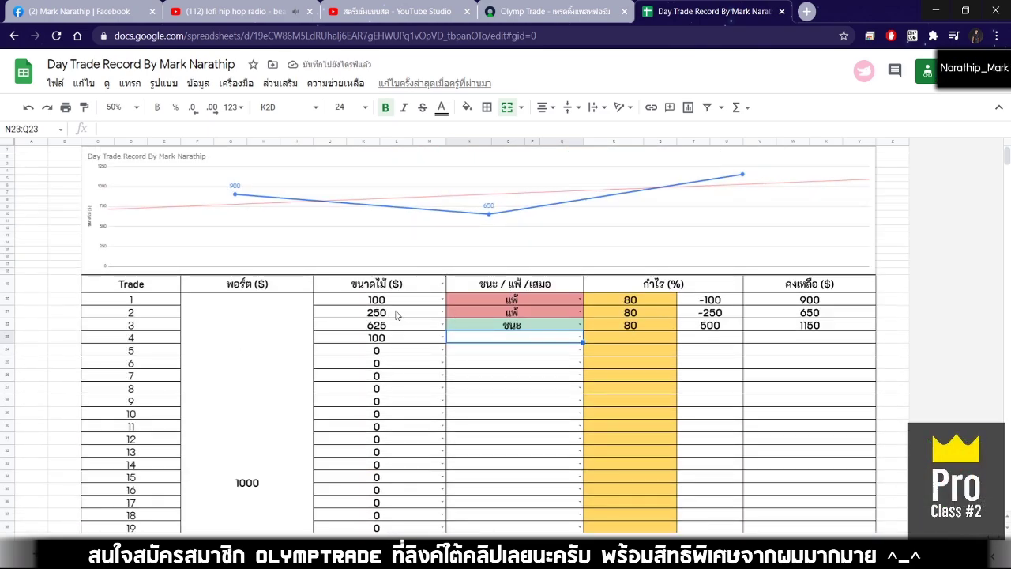
Step: Check the trade sizes and total profit in the record, then switch to Olymp Trade and open a $100 down trade on AUD USD OTC expiring at 18:41
left_click(397, 314)
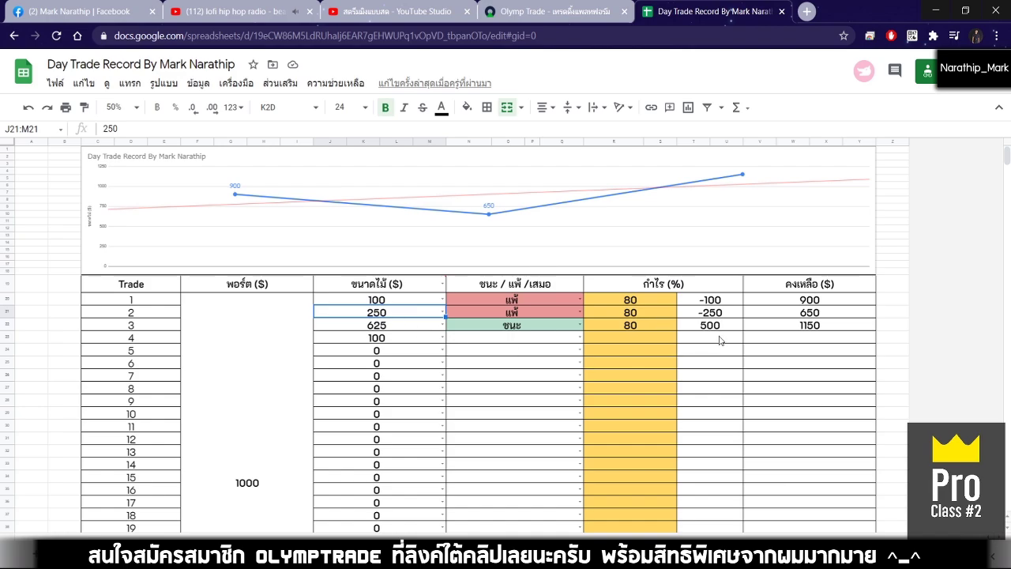
scroll(553, 355, "down", 5)
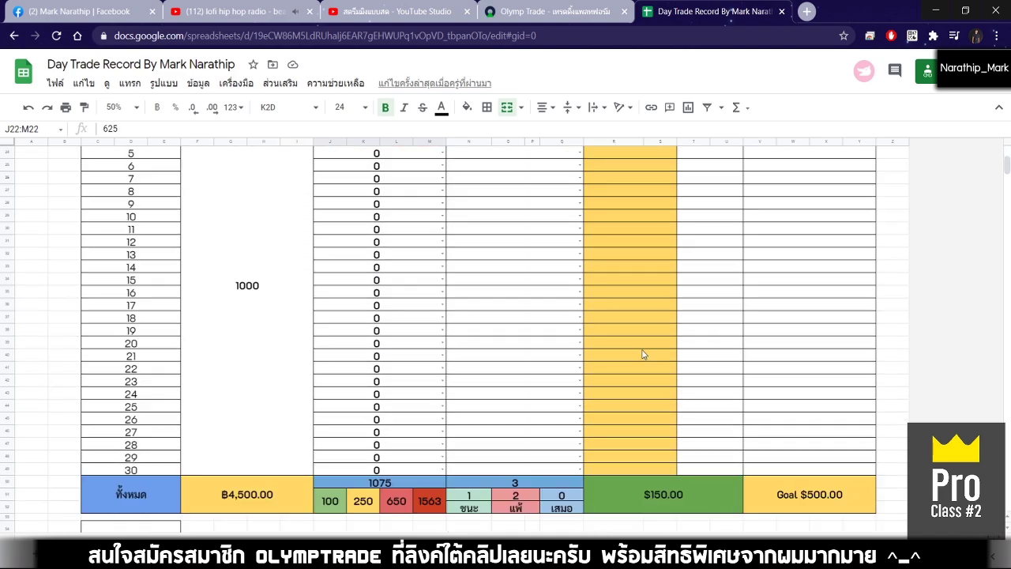
left_click(699, 299)
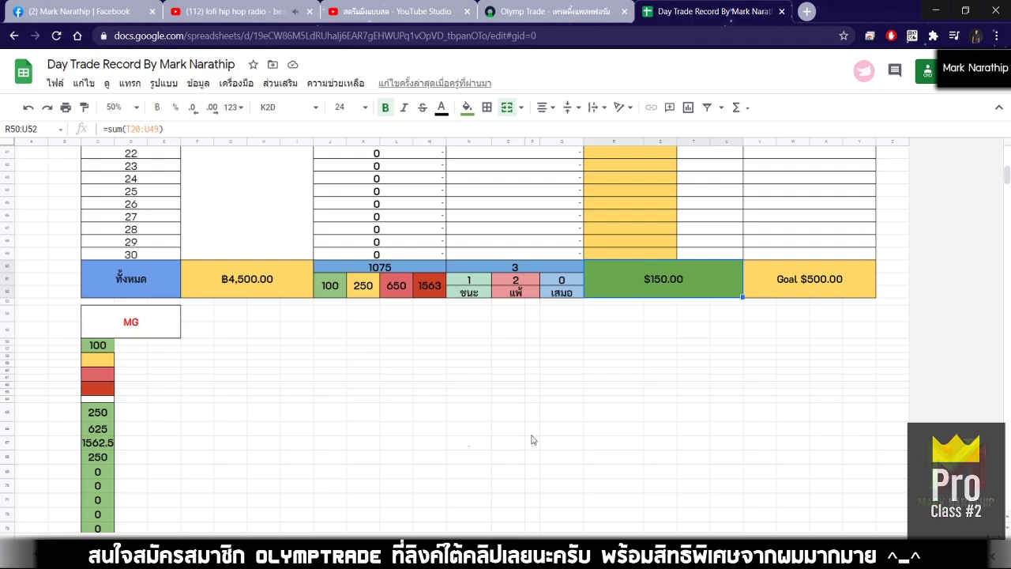
scroll(535, 438, "up", 10)
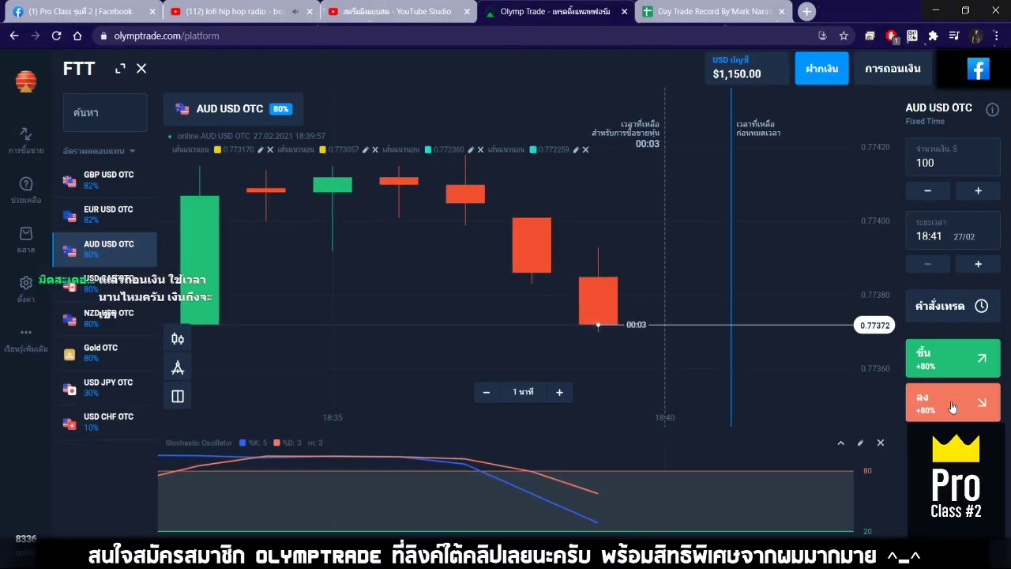
left_click(953, 406)
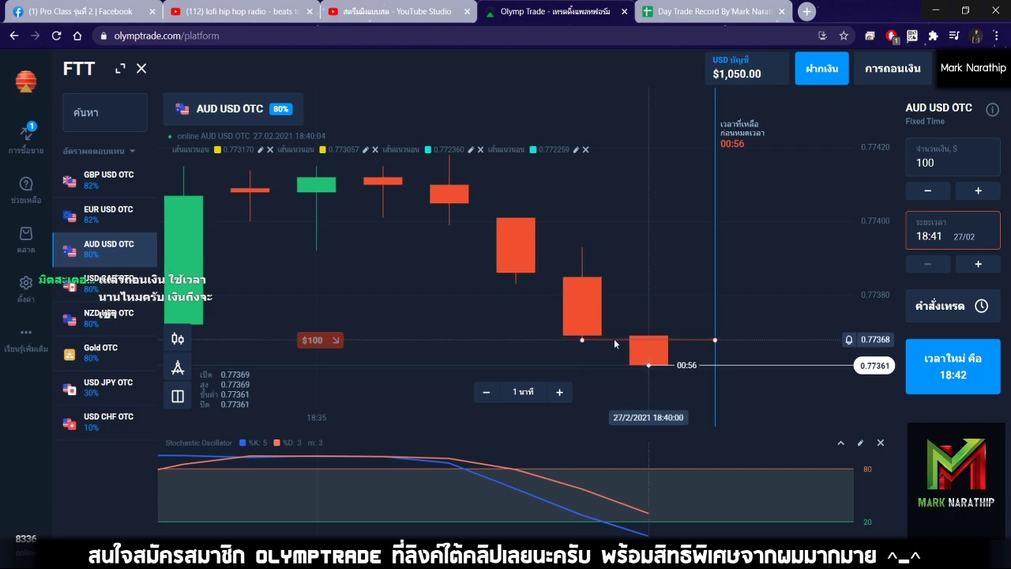
Step: Examine the AUD USD OTC candles against the $100 down trade's entry level and the yellow horizontal lines until the trade expires
scroll(614, 338, "down", 3)
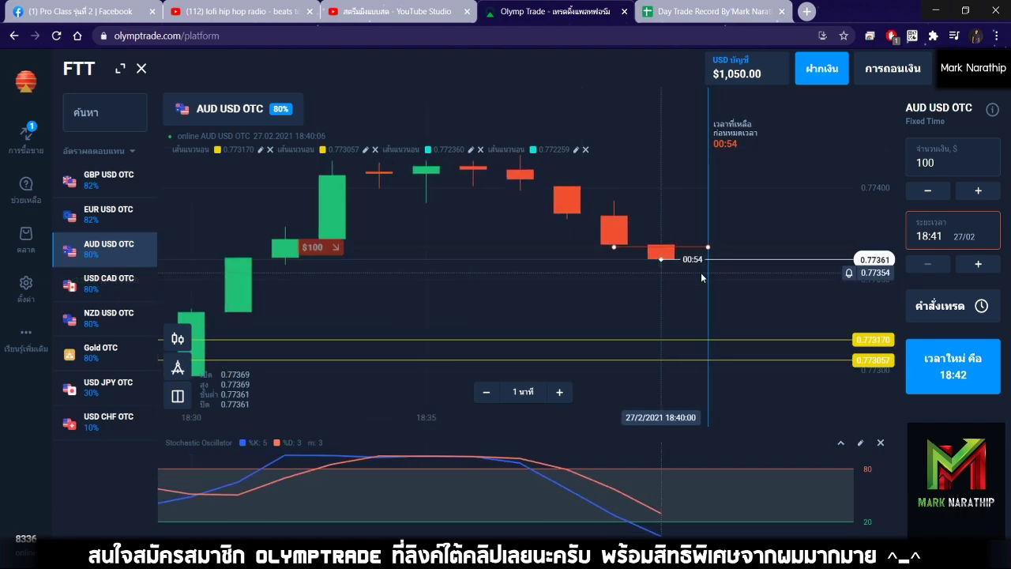
scroll(704, 278, "down", 2)
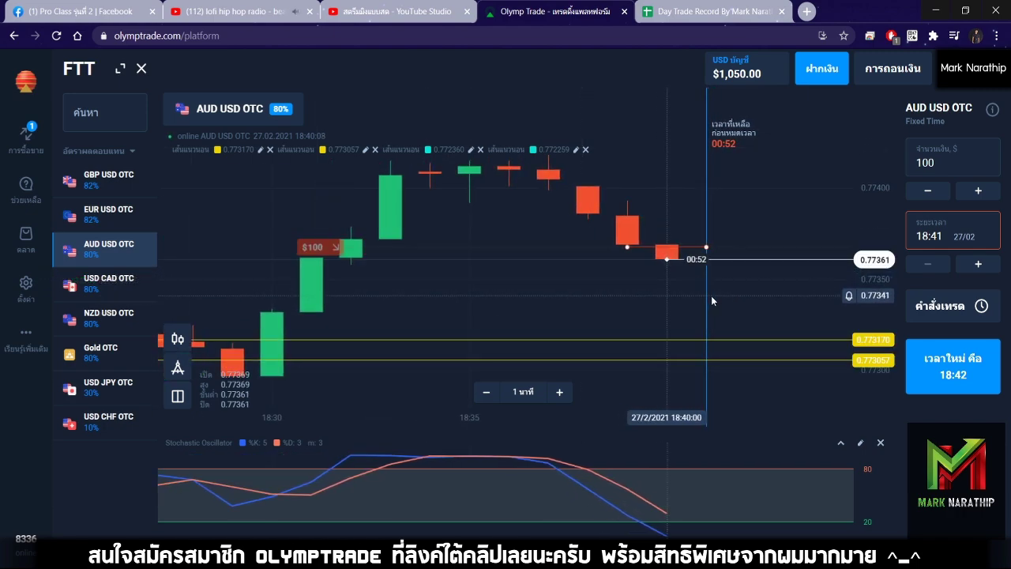
scroll(703, 306, "down", 2)
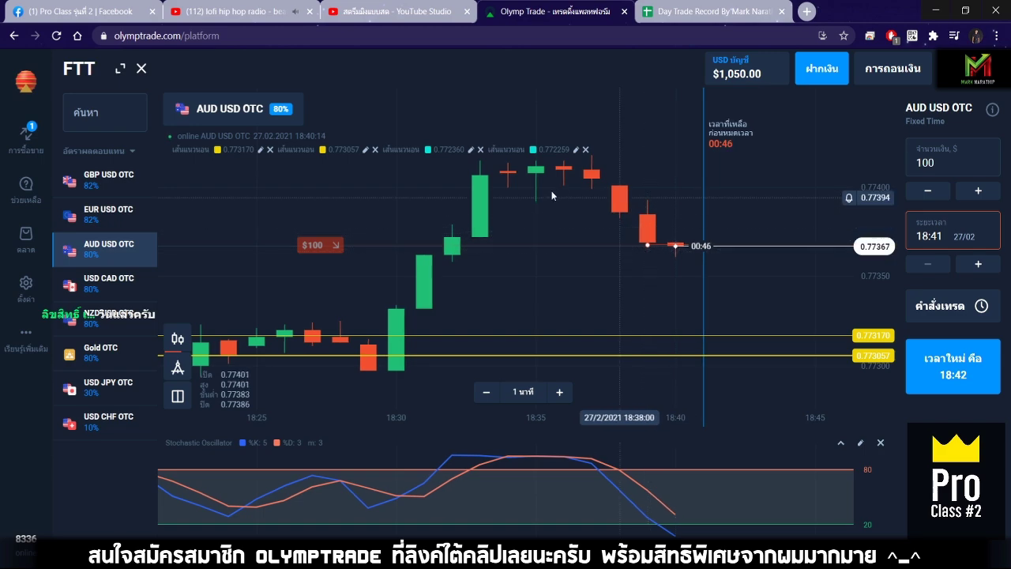
scroll(628, 220, "down", 2)
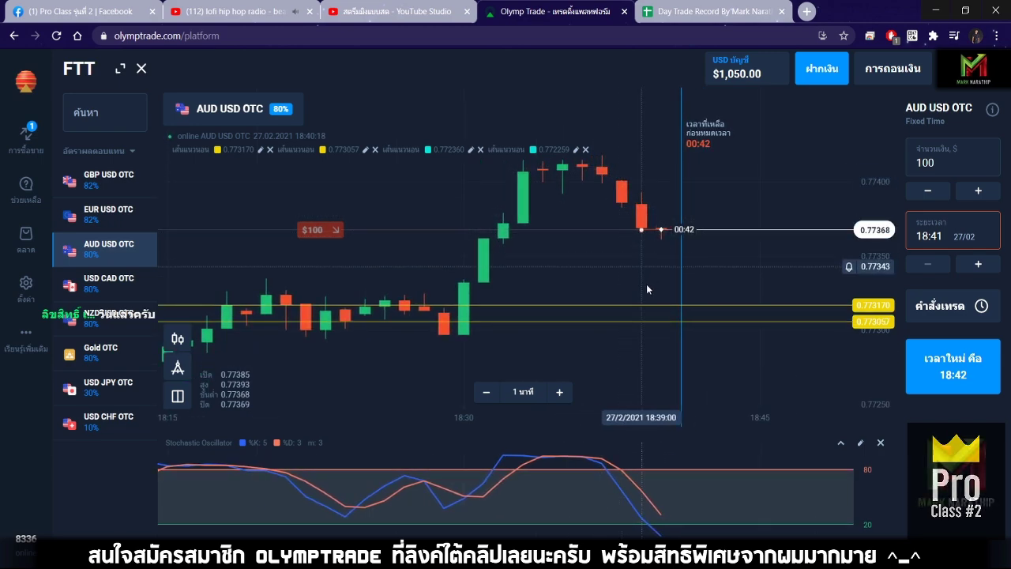
scroll(647, 289, "up", 3)
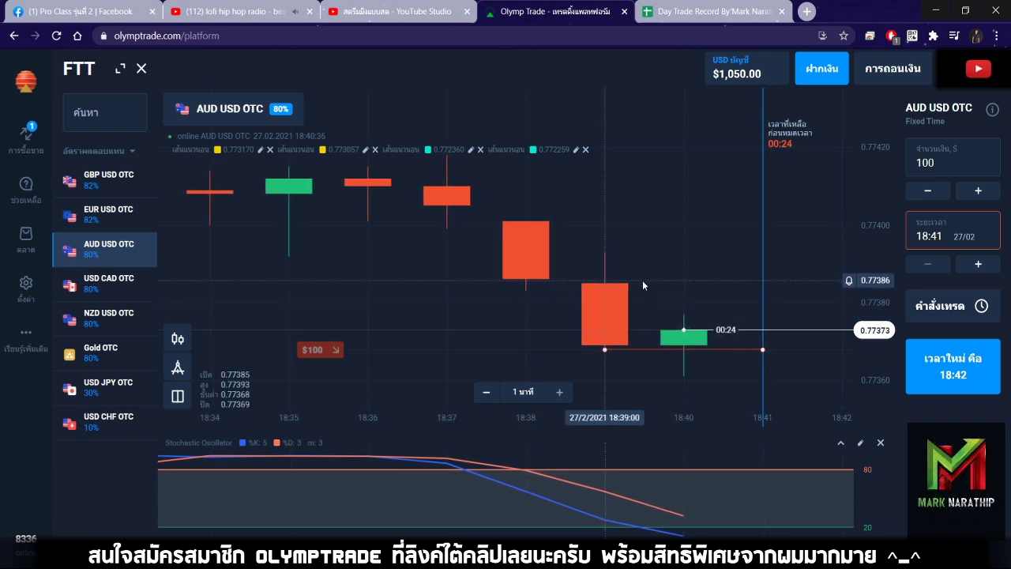
scroll(642, 280, "down", 2)
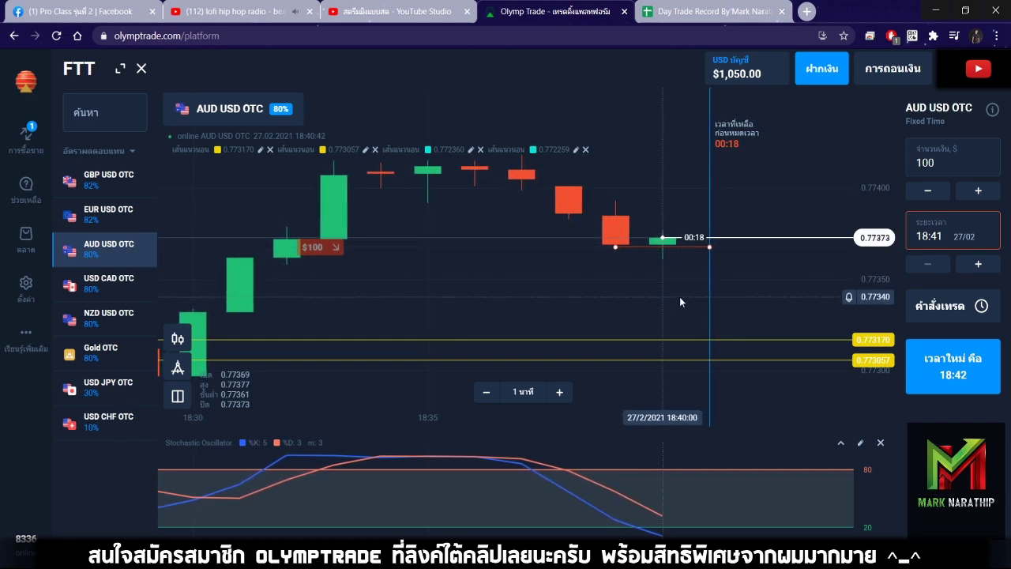
scroll(680, 296, "down", 1)
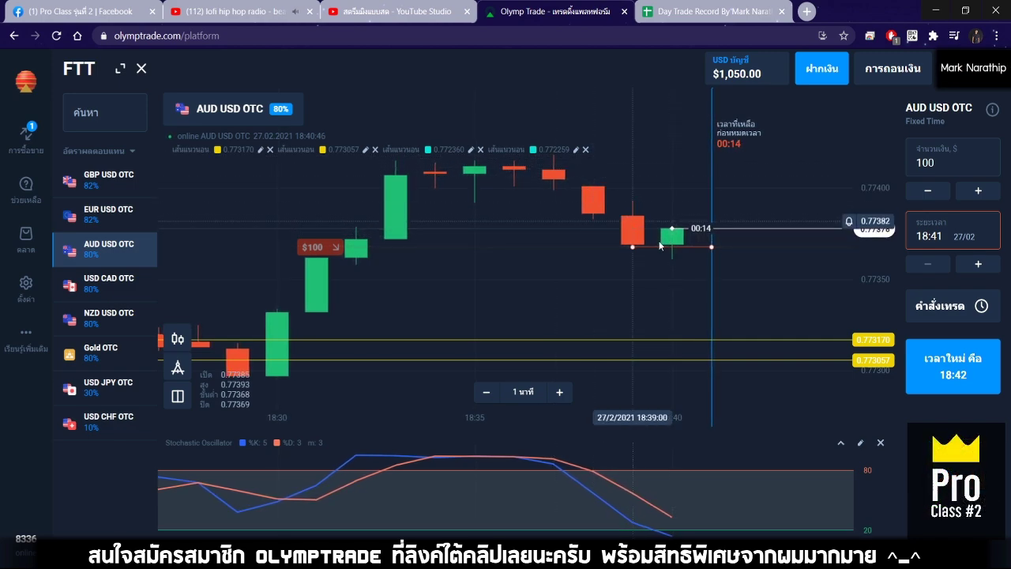
scroll(684, 282, "up", 1)
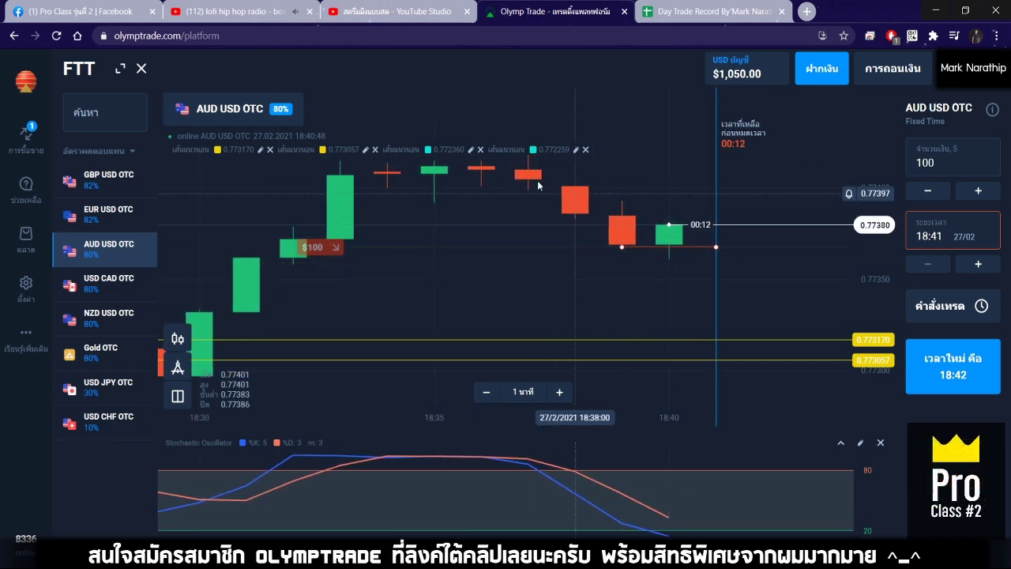
scroll(668, 279, "up", 1)
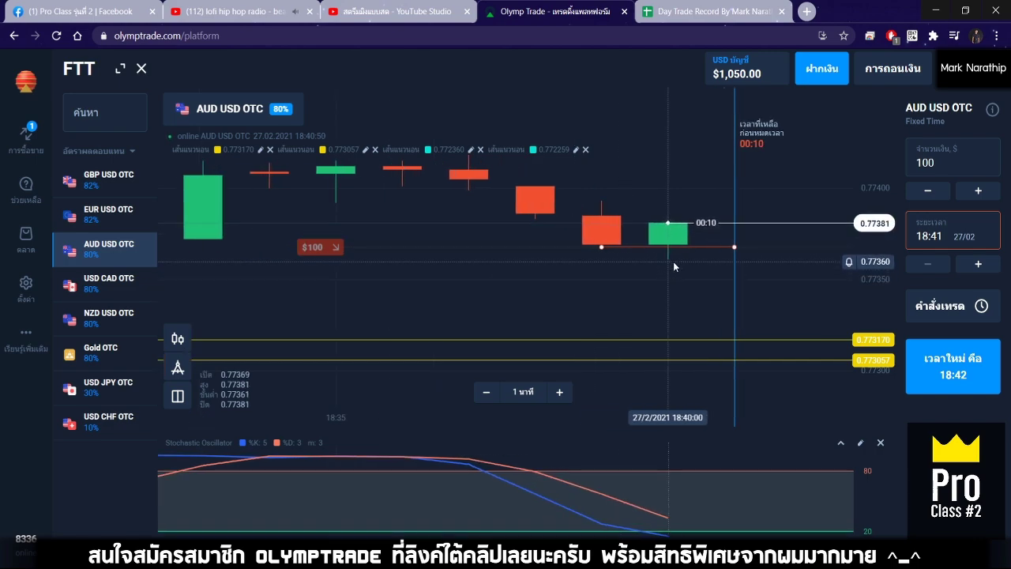
scroll(672, 264, "up", 1)
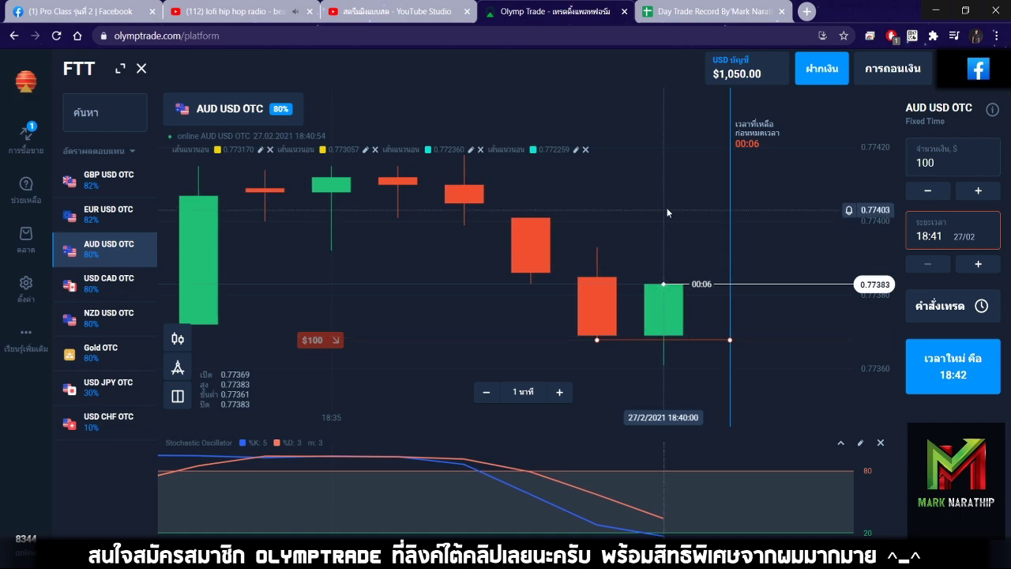
scroll(671, 210, "down", 1)
scroll(667, 229, "down", 1)
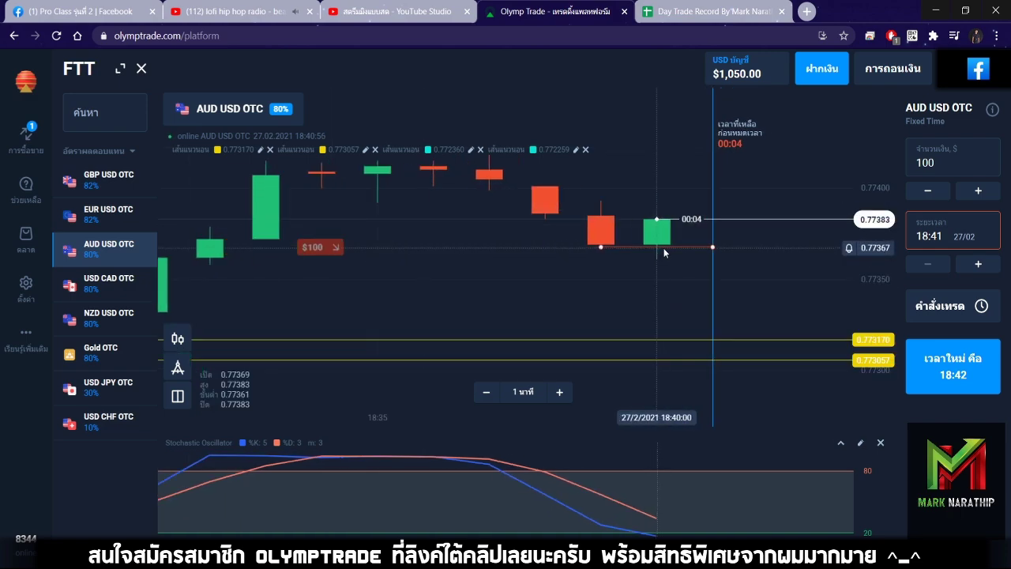
scroll(665, 282, "up", 1)
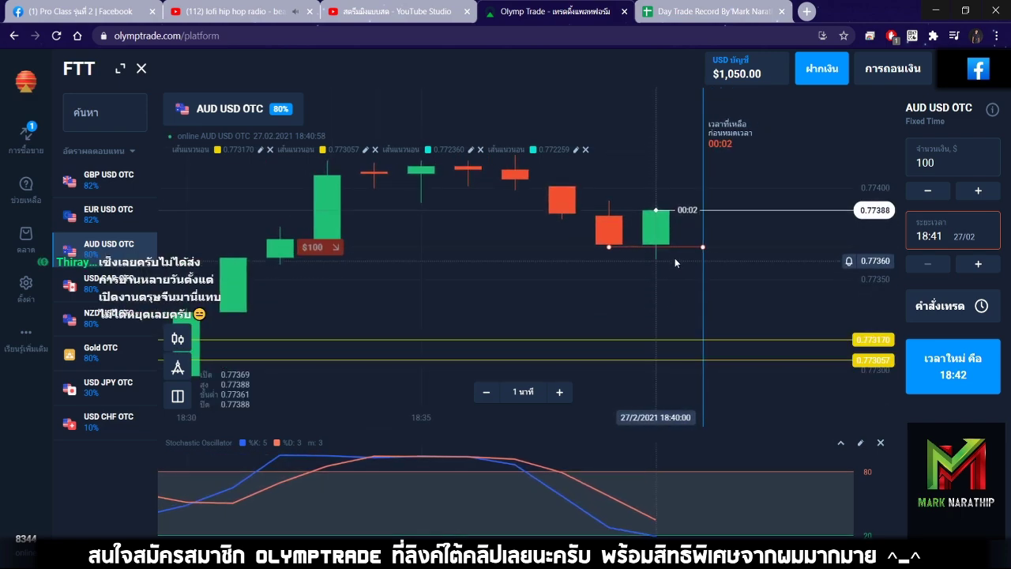
left_click_drag(660, 260, 640, 276)
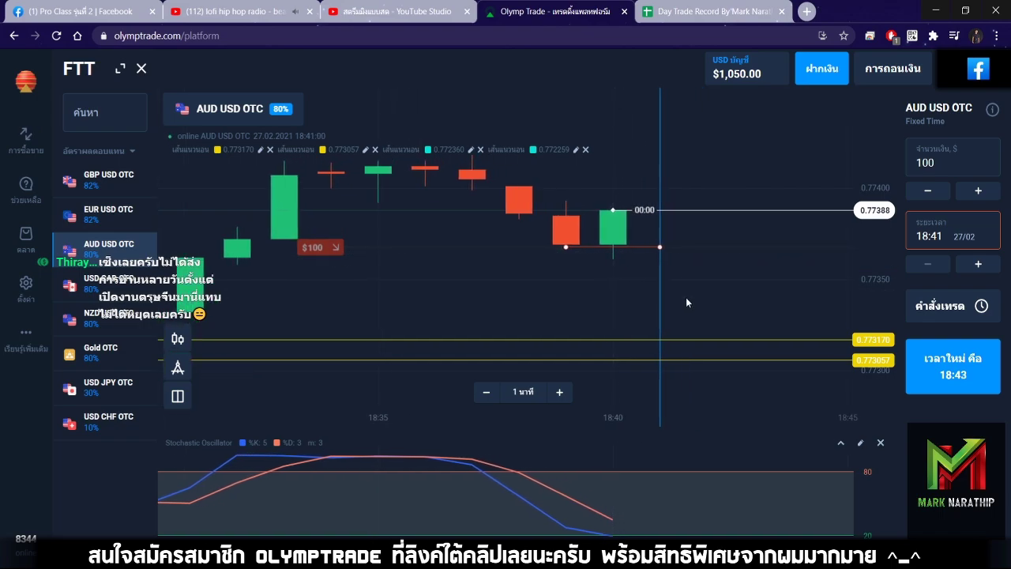
Step: Switch to the Google Sheets trade record and log trade 4 with result แพ้ and profit 80%
key("ctrl+Tab")
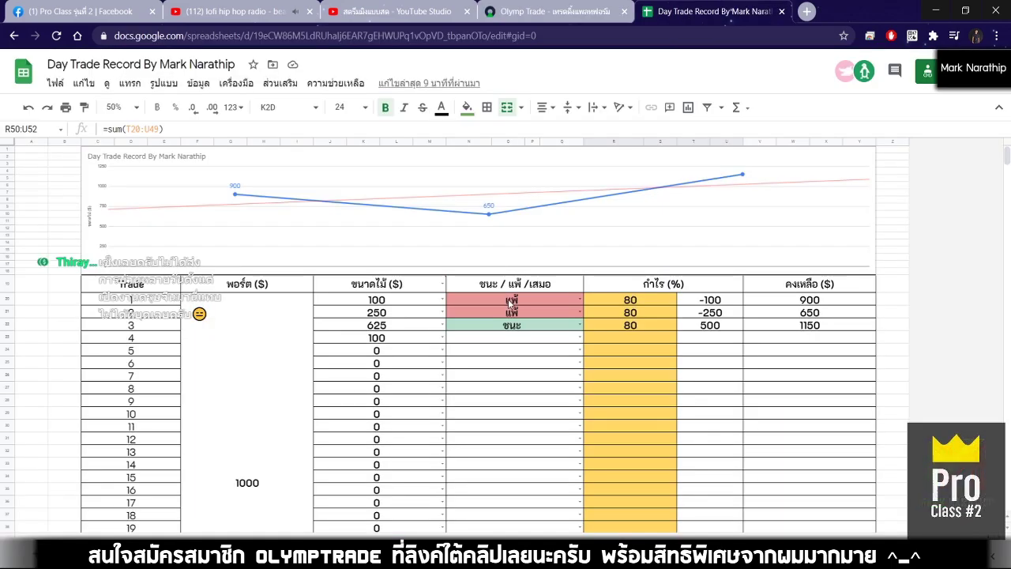
left_click(478, 346)
left_click(477, 346)
left_click(477, 375)
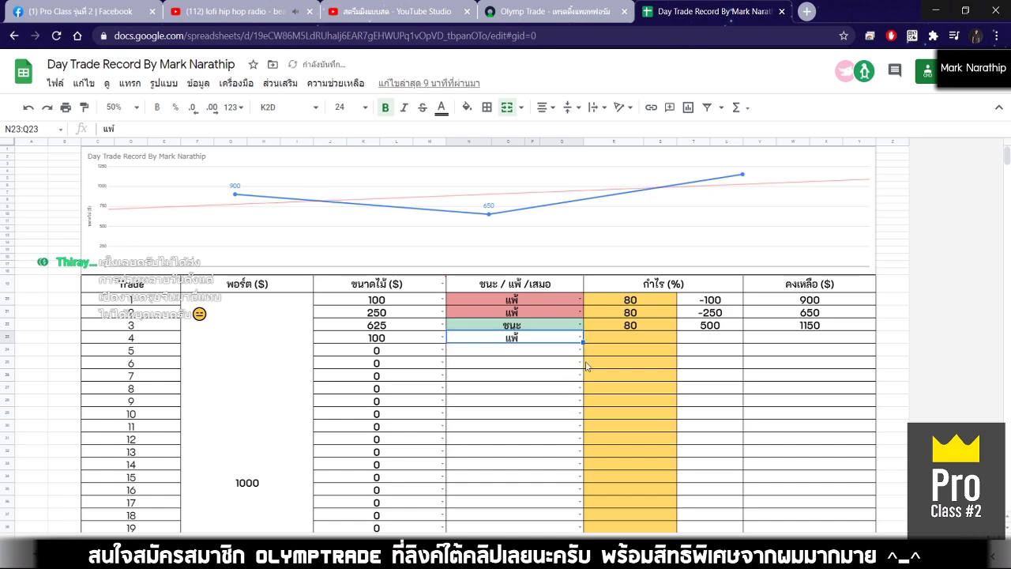
left_click(642, 343)
type("80")
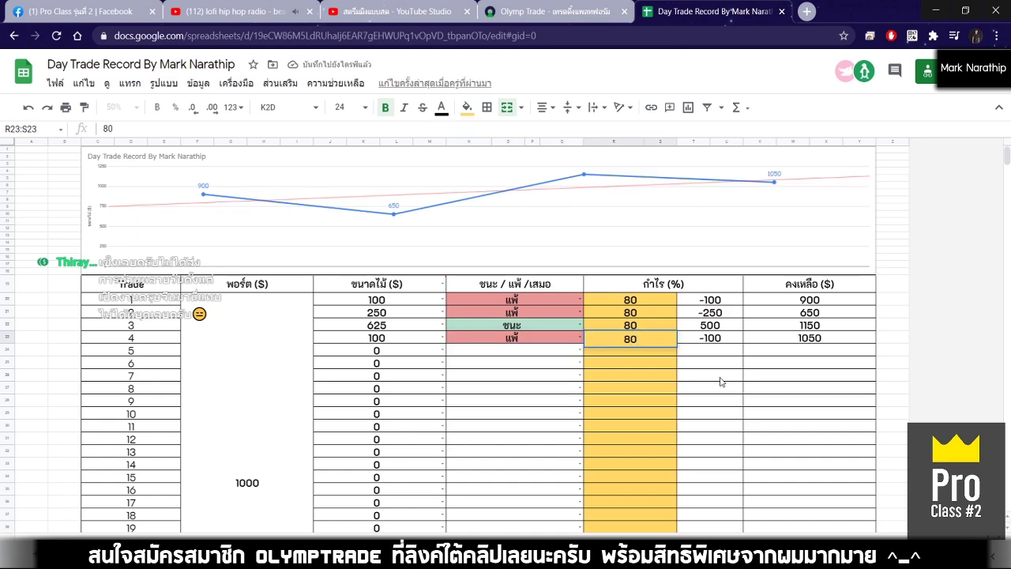
key("Return")
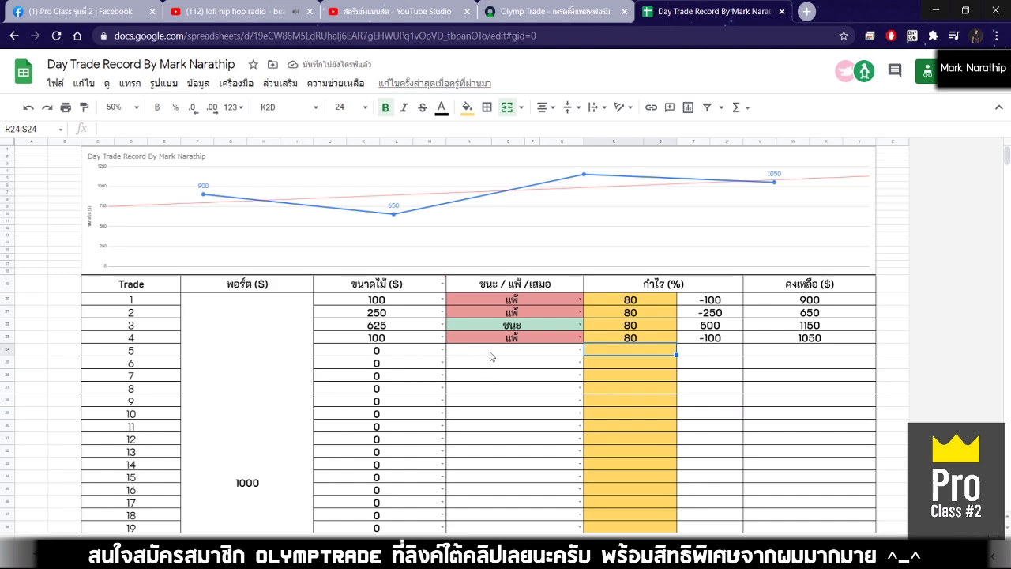
Step: Set the size of trade 5 to 250 and select that trade's result cell
left_click(401, 351)
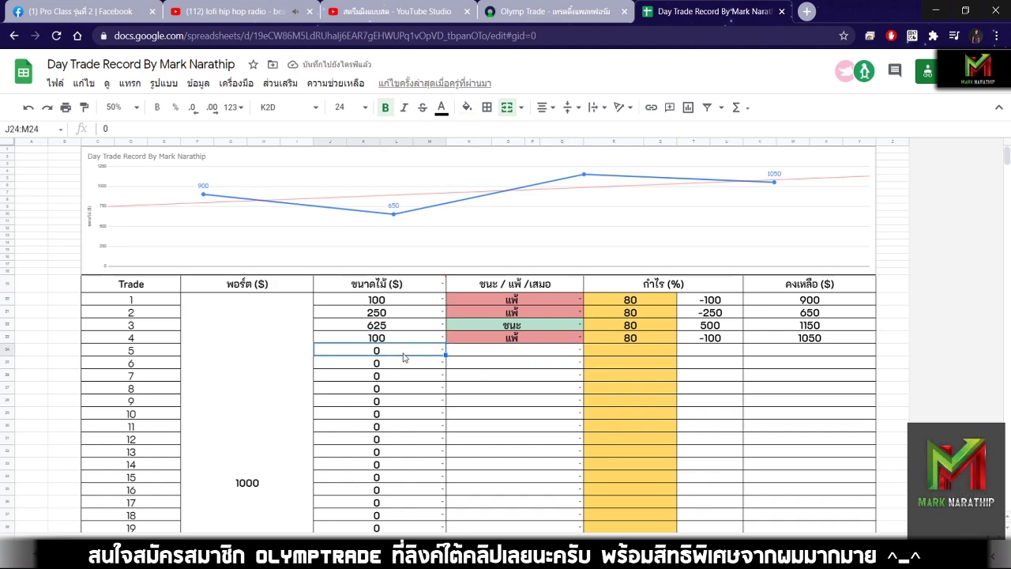
type("2")
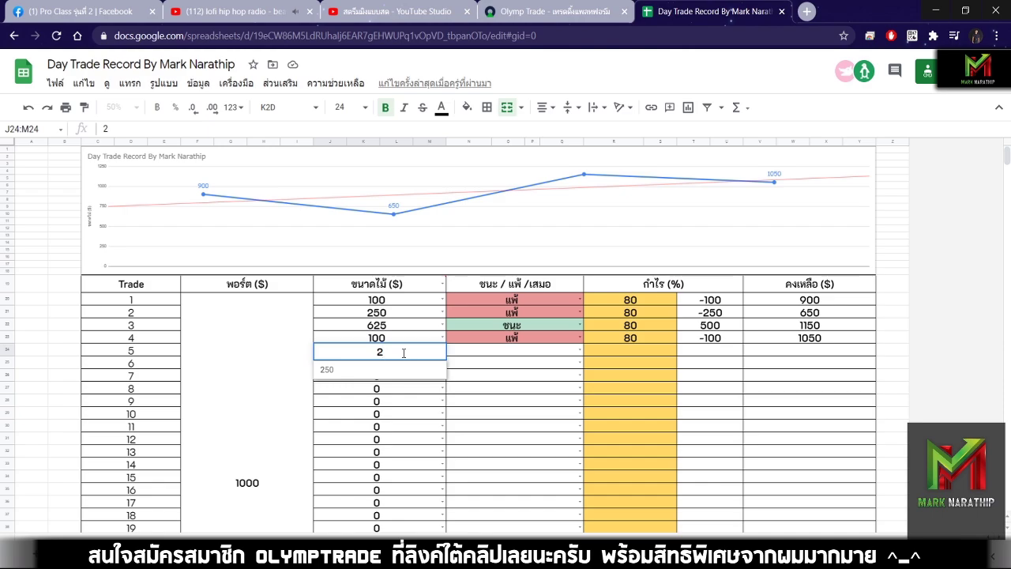
key("Return")
left_click(471, 353)
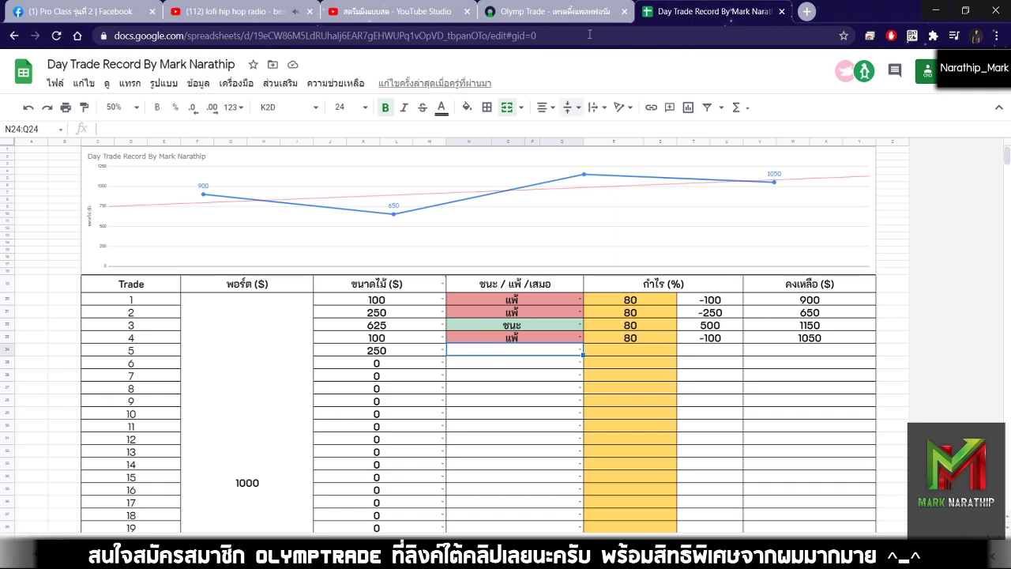
Step: Switch to Olymp Trade, review the expired trade on the chart, and open a $250 down trade on AUD USD OTC with the 18:46 expiry
left_click(553, 11)
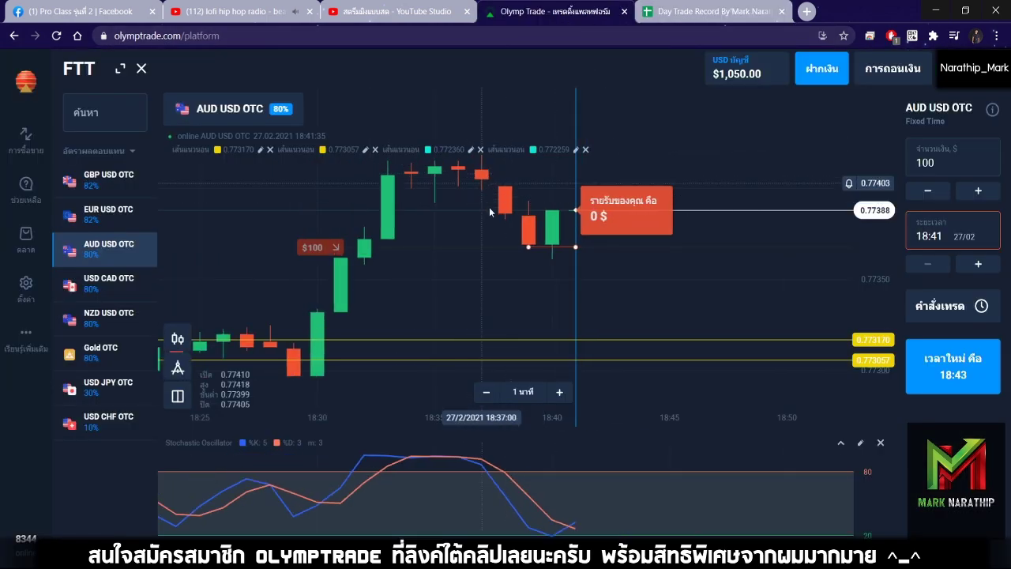
scroll(438, 175, "up", 2)
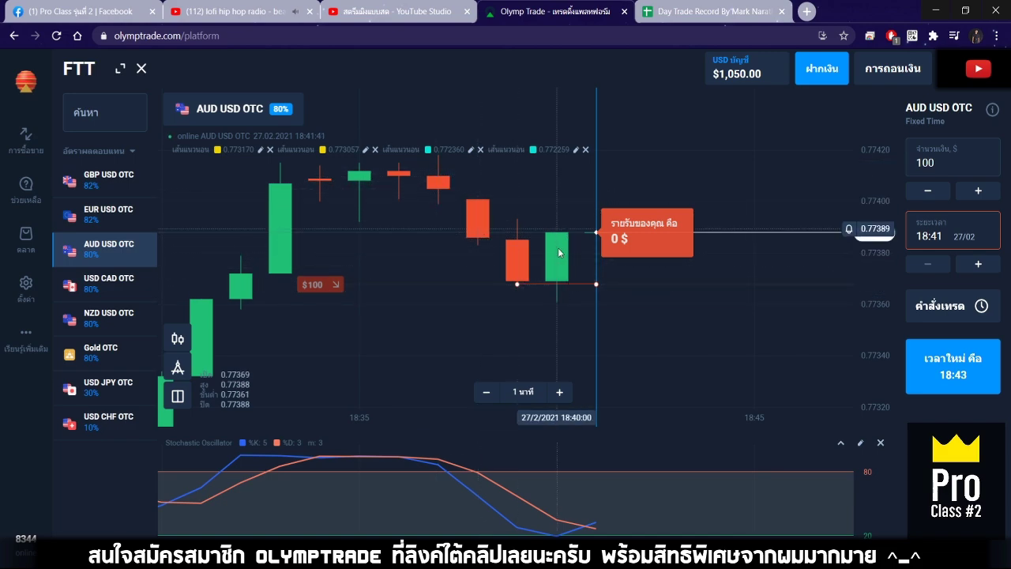
scroll(557, 255, "down", 2)
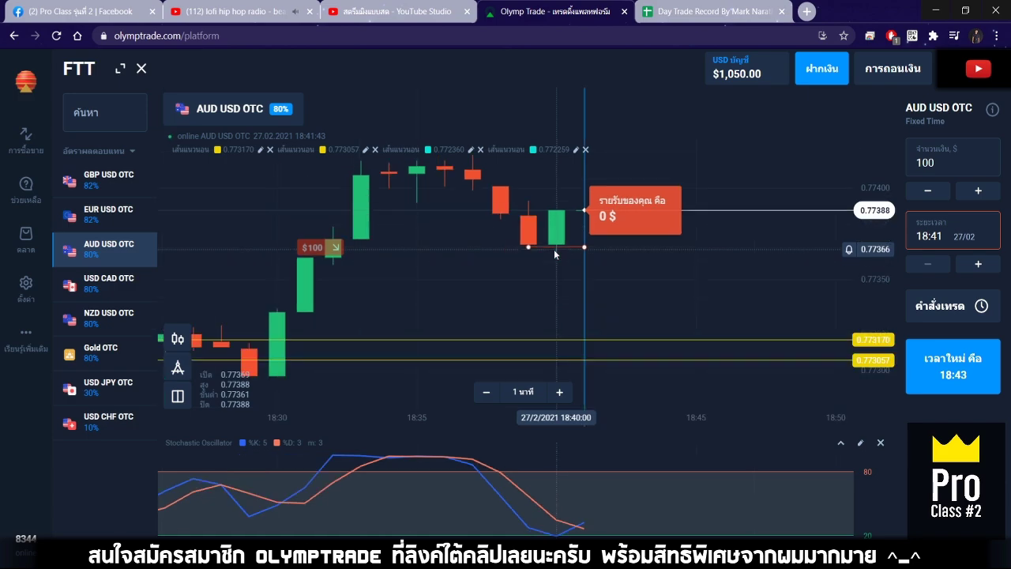
left_click(666, 19)
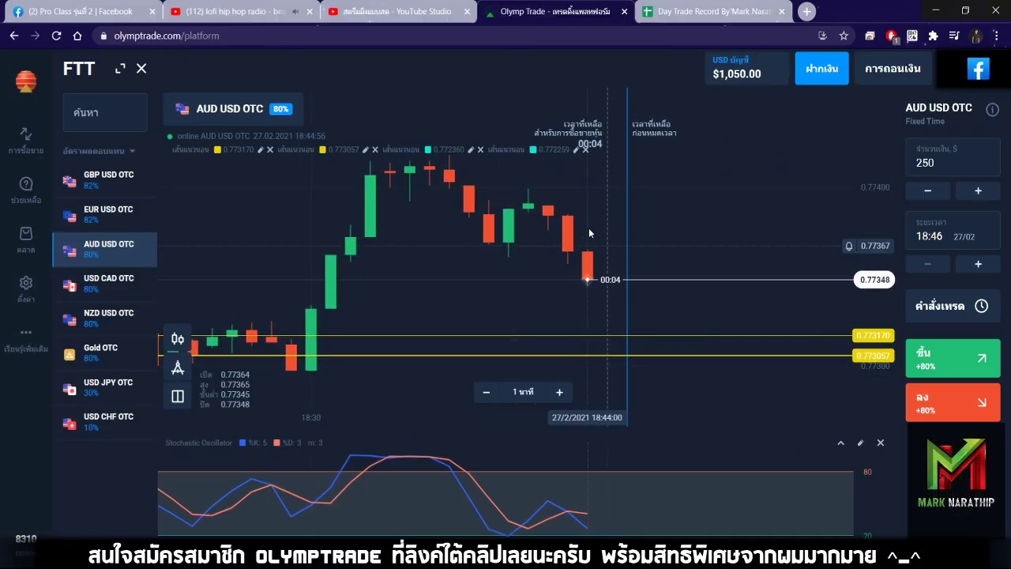
left_click(944, 404)
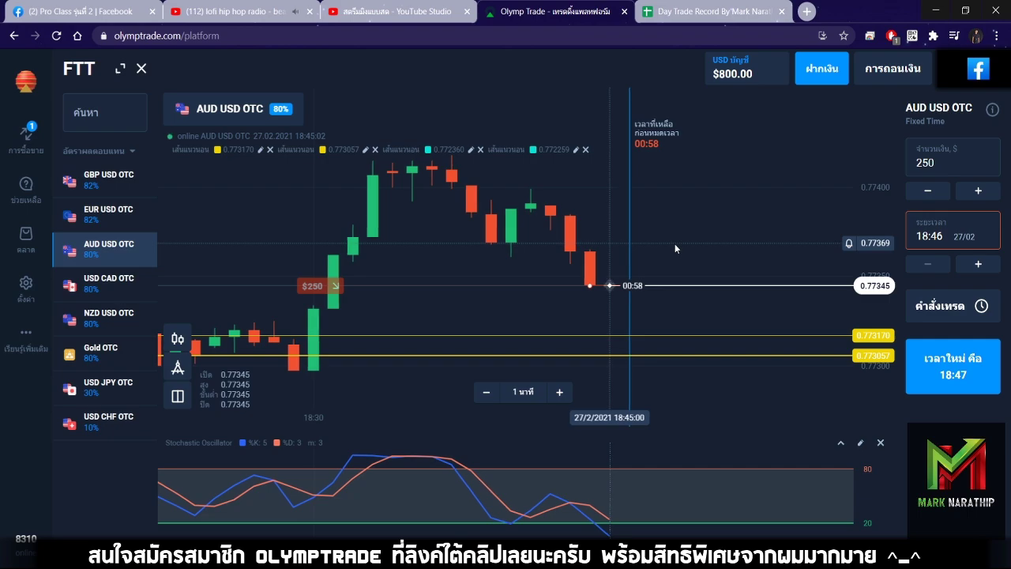
Step: Examine the AUD USD OTC candles against the $250 down trade's entry level until expiry, checking the Google Sheets trade record in between
scroll(671, 249, "up", 2)
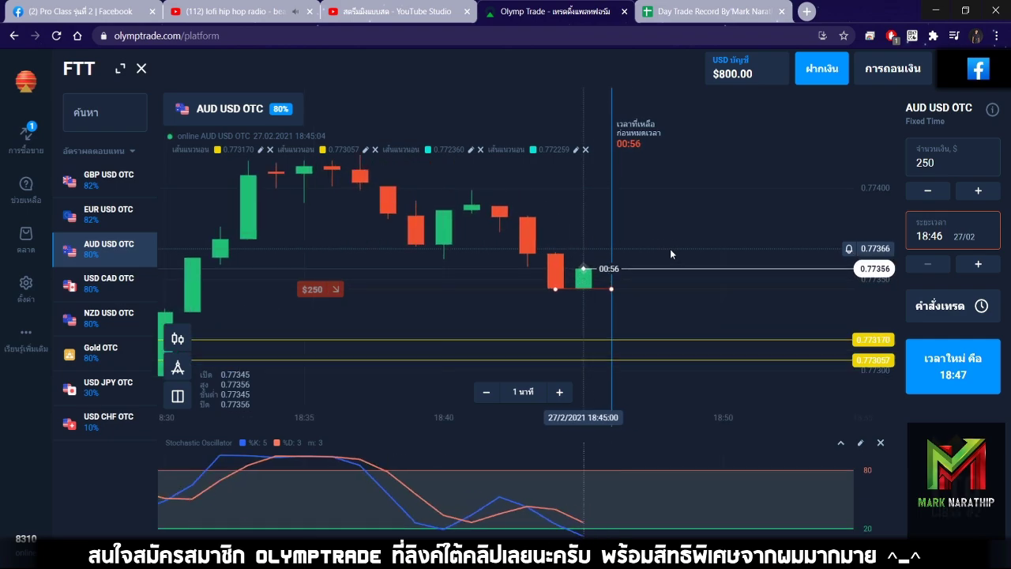
left_click(656, 11)
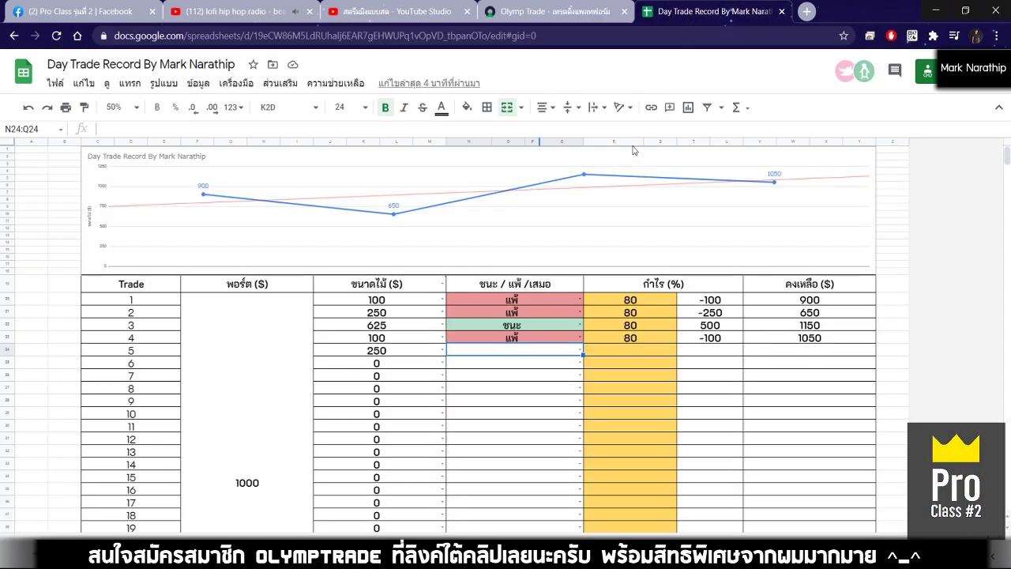
left_click(565, 19)
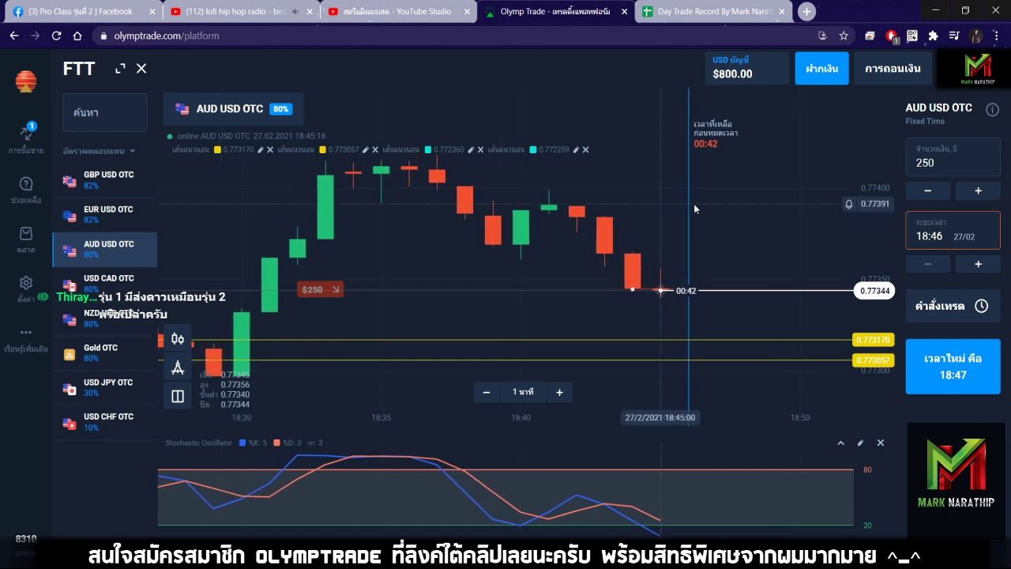
scroll(668, 254, "up", 2)
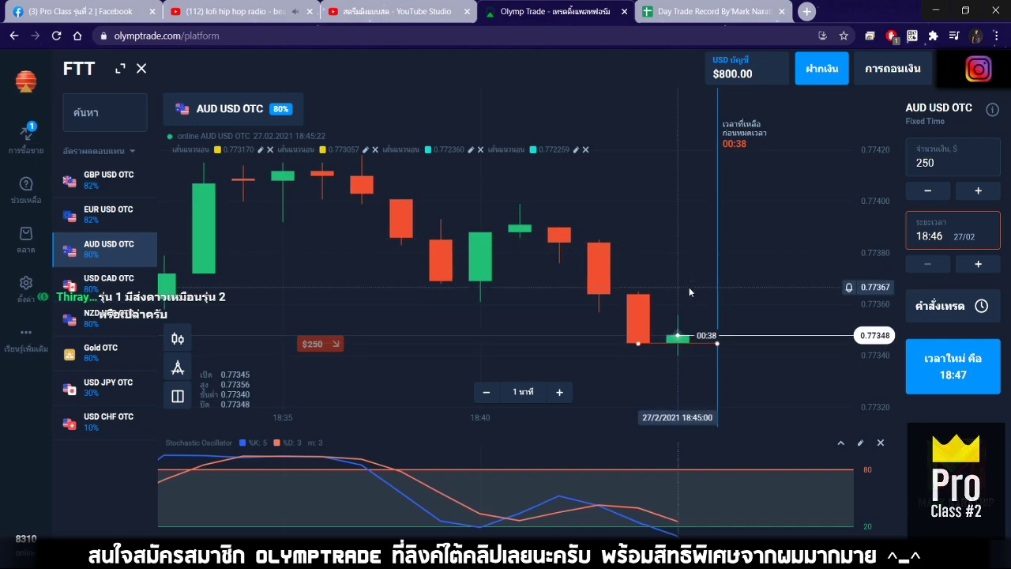
scroll(679, 277, "down", 2)
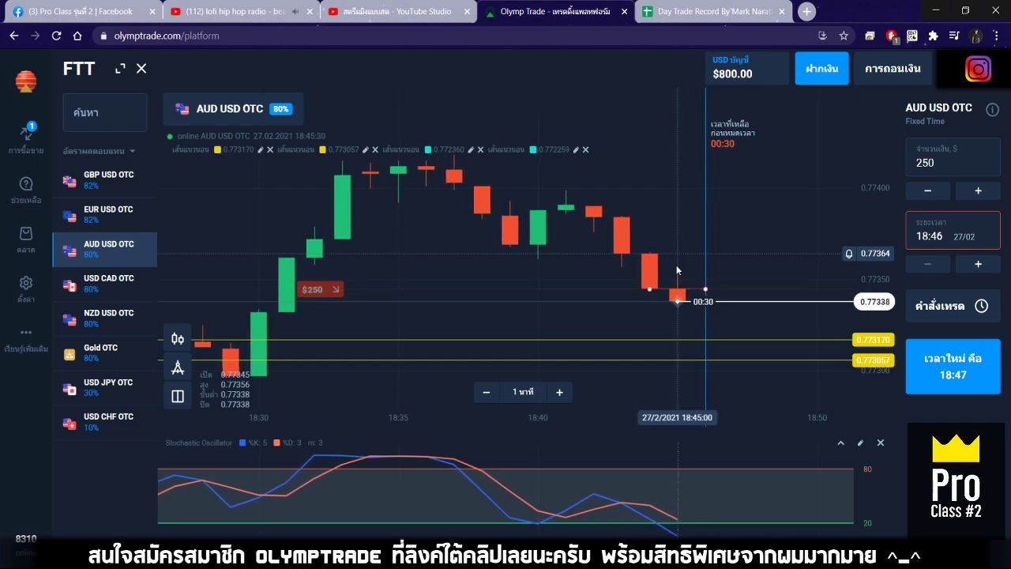
scroll(676, 265, "down", 2)
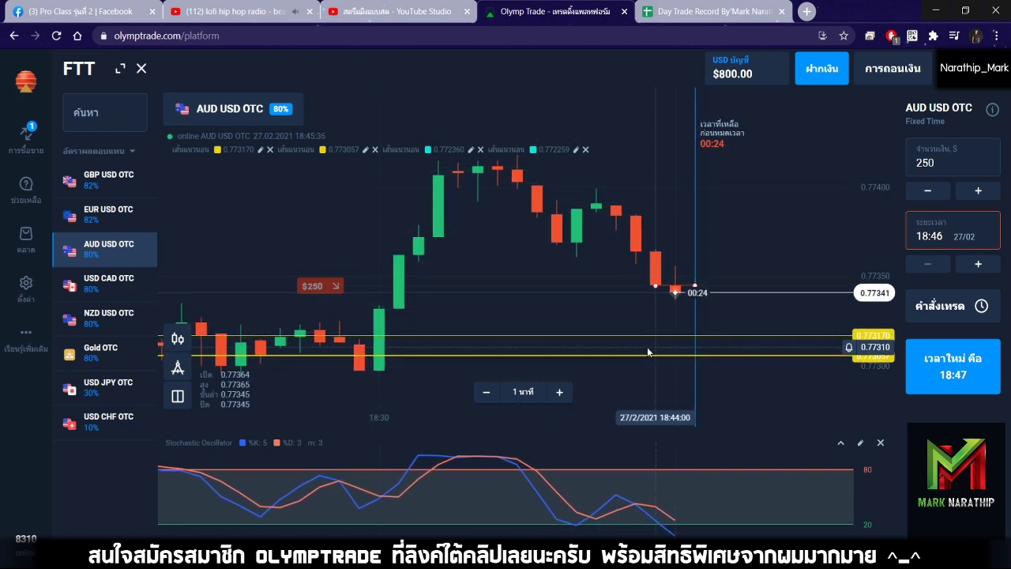
scroll(660, 332, "down", 1)
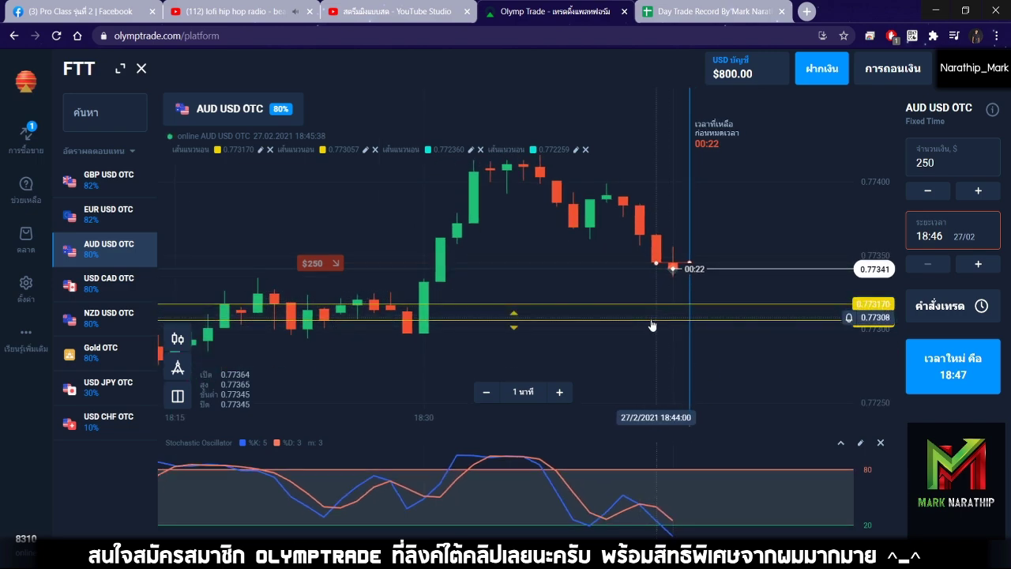
scroll(632, 312, "down", 1)
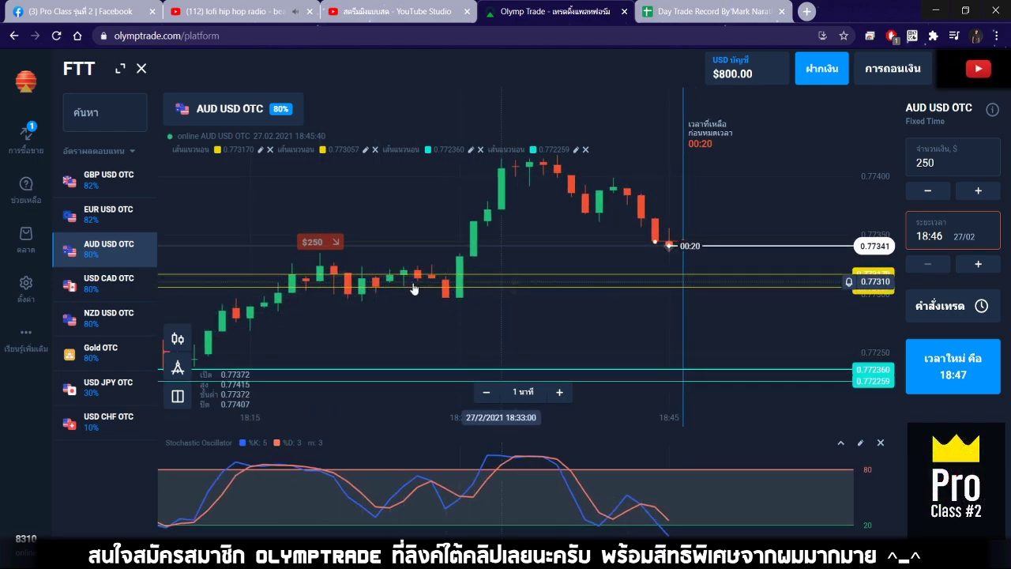
scroll(462, 311, "down", 3)
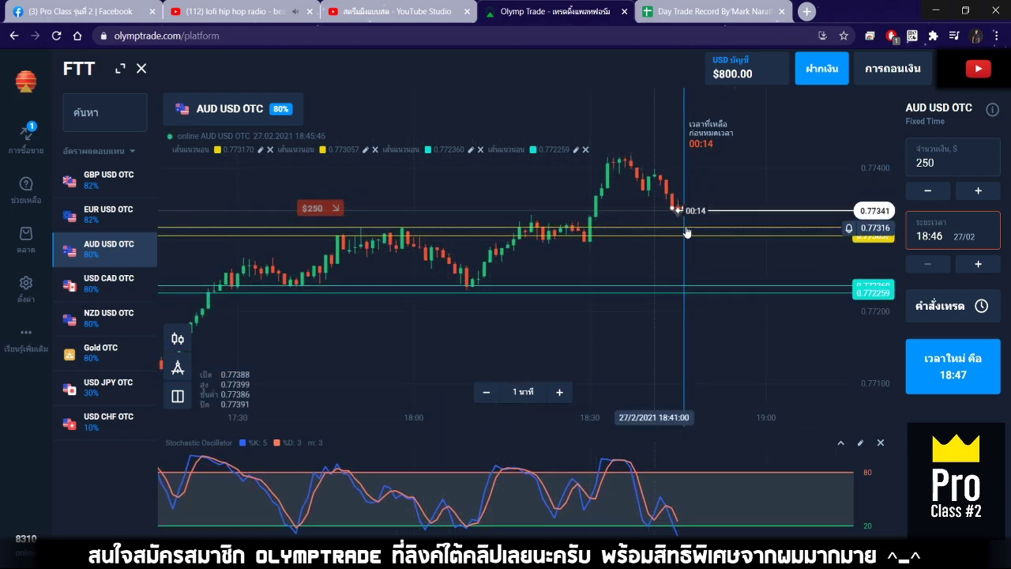
scroll(688, 273, "up", 3)
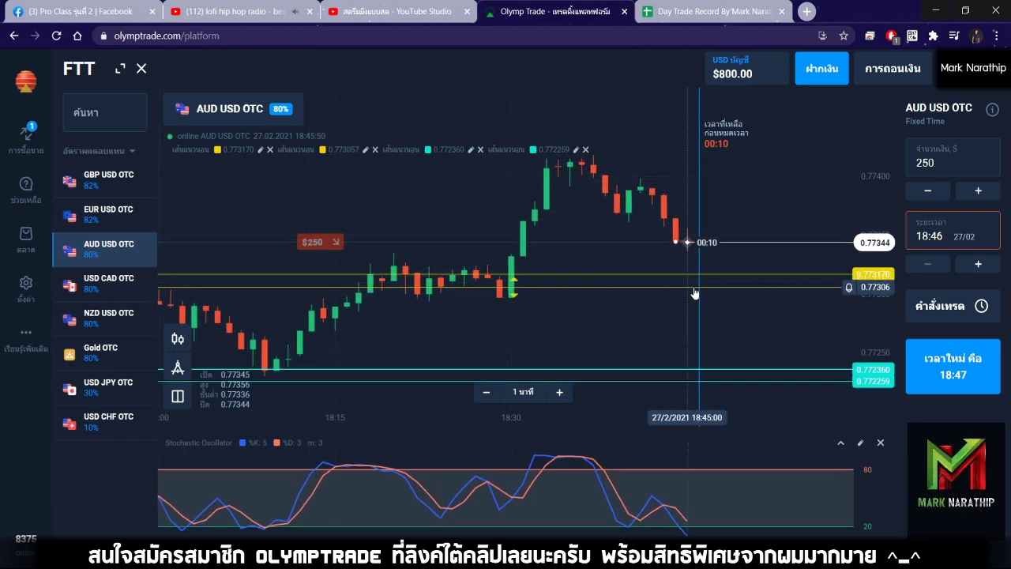
scroll(694, 291, "up", 3)
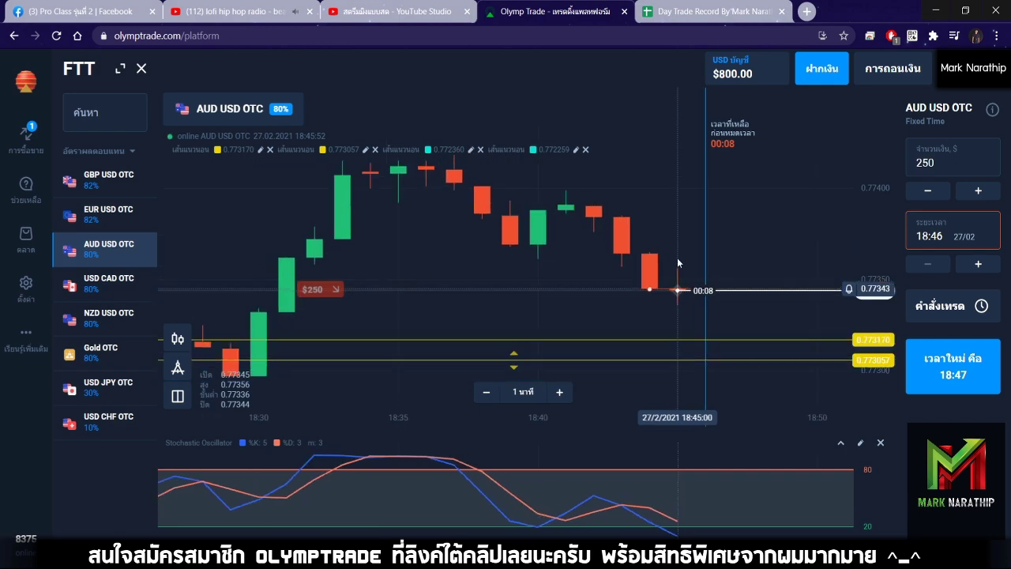
scroll(680, 265, "up", 2)
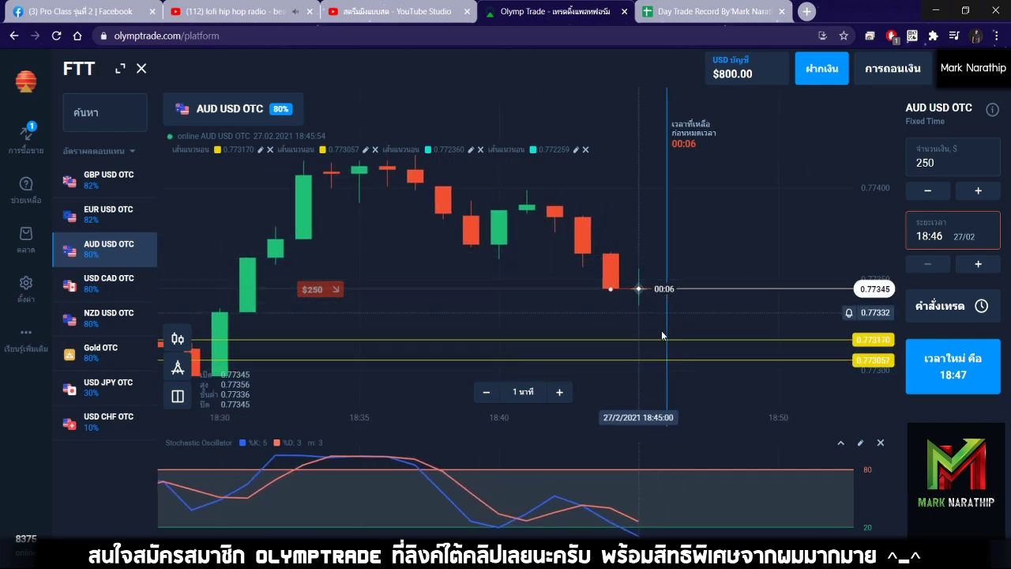
scroll(671, 330, "up", 2)
scroll(678, 326, "up", 2)
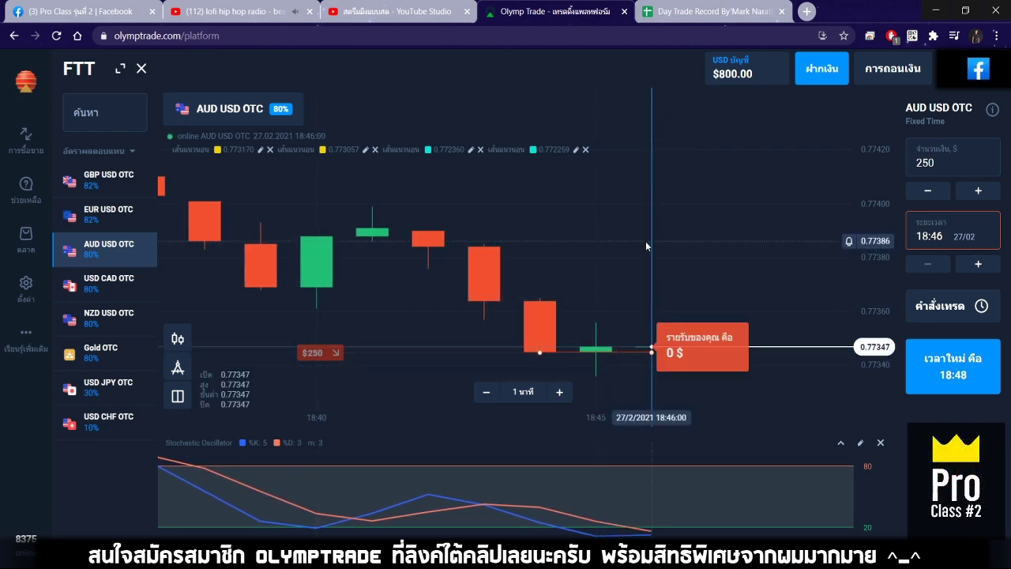
Step: Switch to the Google Sheets trade record and log trade 5 with result แพ้ and profit 80%
left_click(673, 13)
scroll(546, 303, "down", 1)
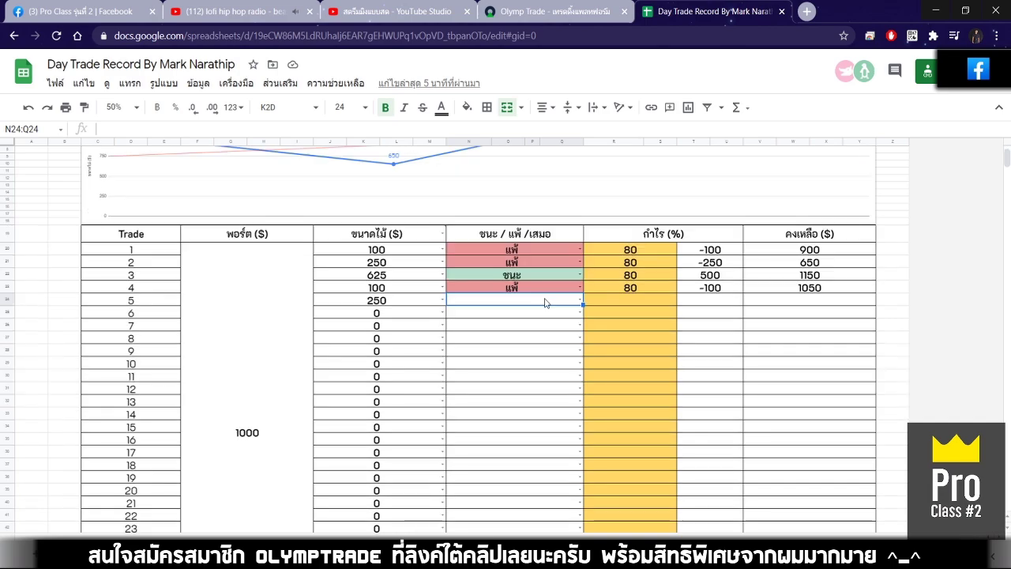
left_click(527, 307)
left_click(490, 335)
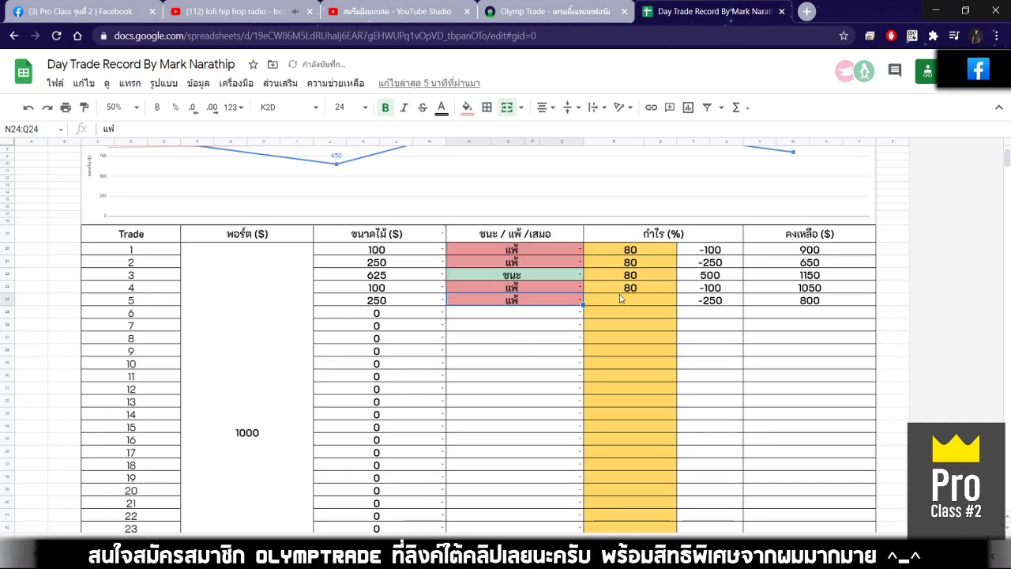
left_click(620, 294)
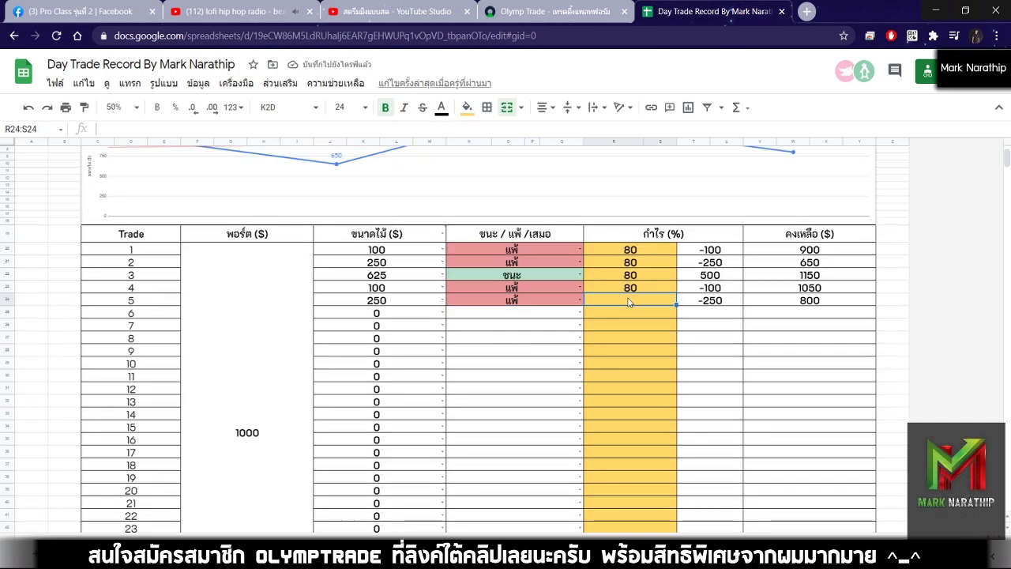
key("Down")
type("8")
key("Return")
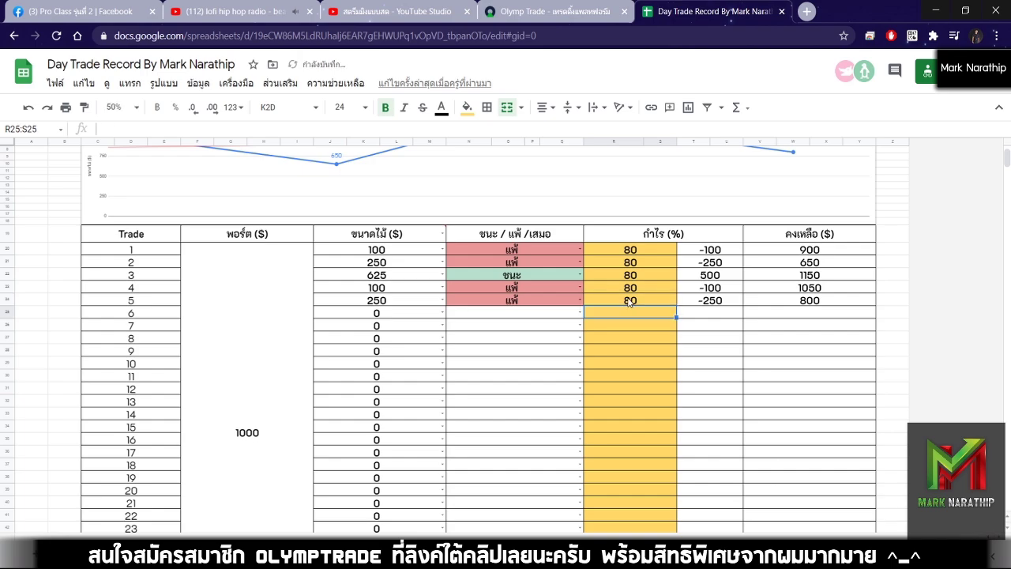
scroll(646, 340, "up", 1)
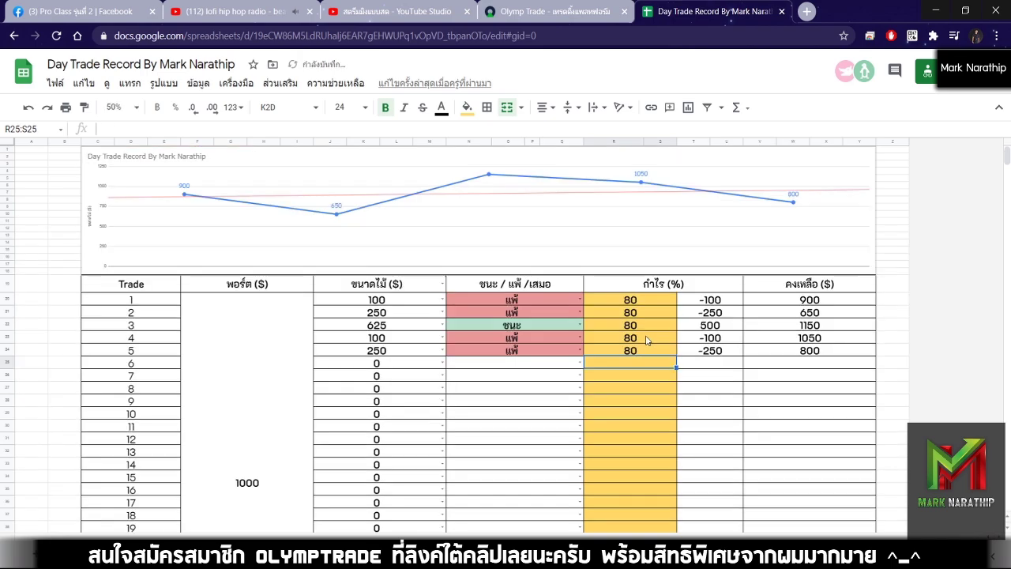
Step: Check the Olymp Trade chart, return to the Google Sheets record, set the size of trade 6 to 625 and select its result cell
left_click(562, 12)
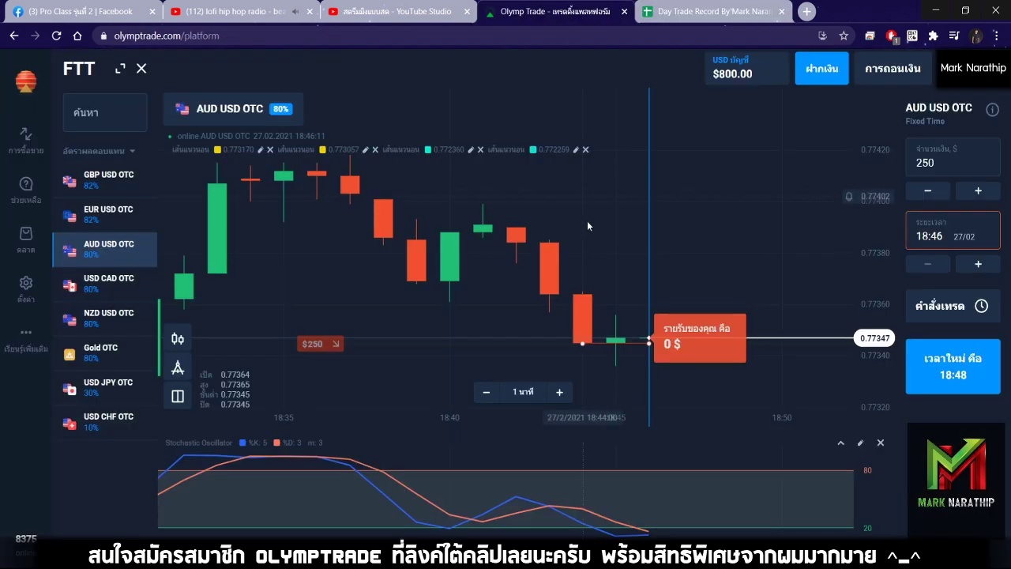
left_click(713, 11)
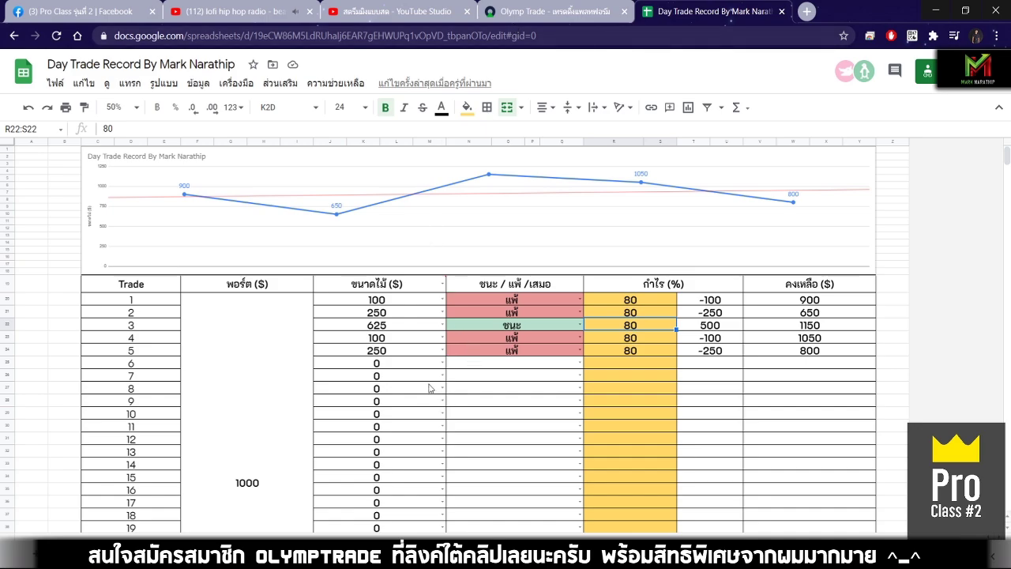
left_click(389, 364)
type("625")
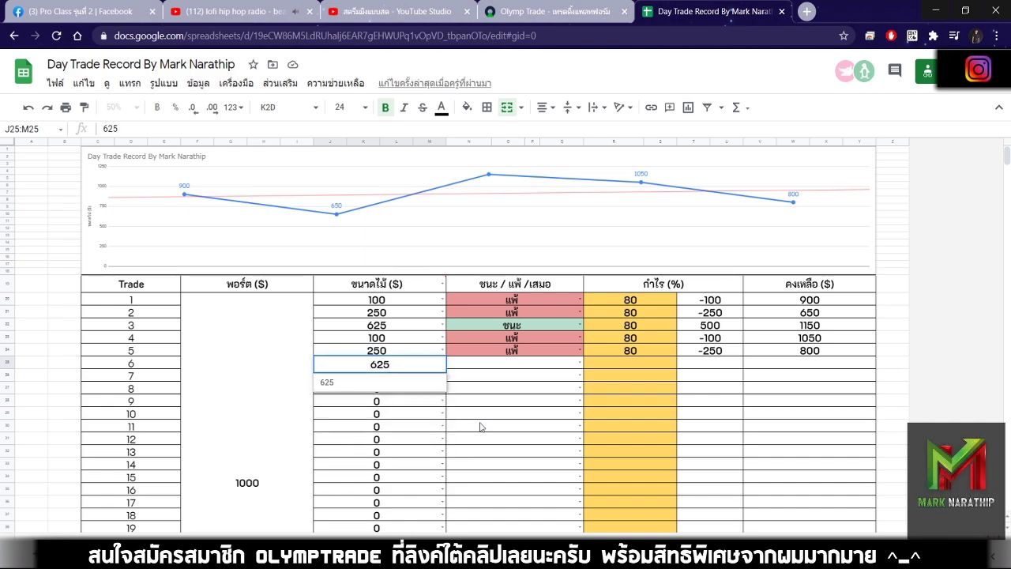
key("Return")
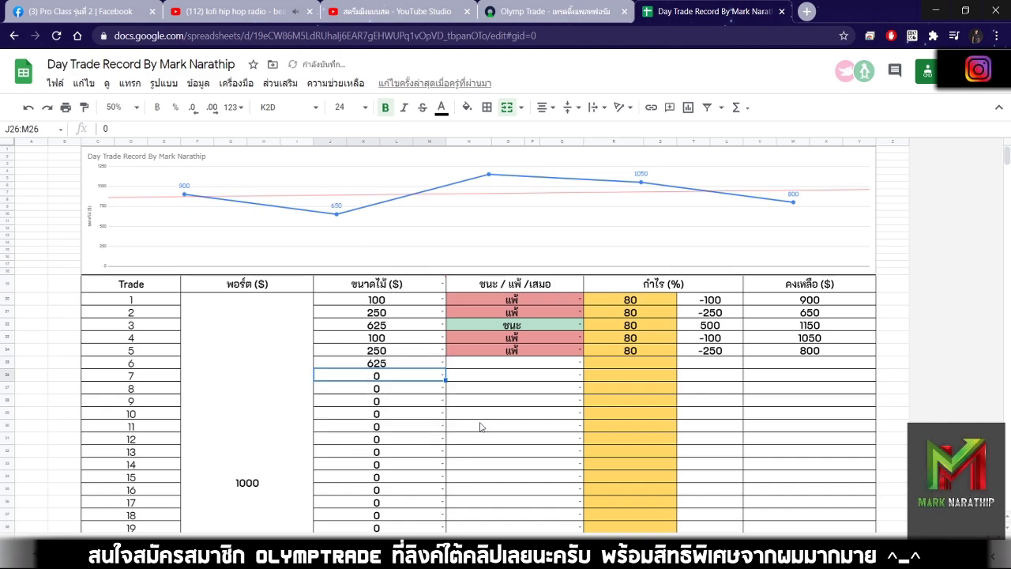
left_click(497, 363)
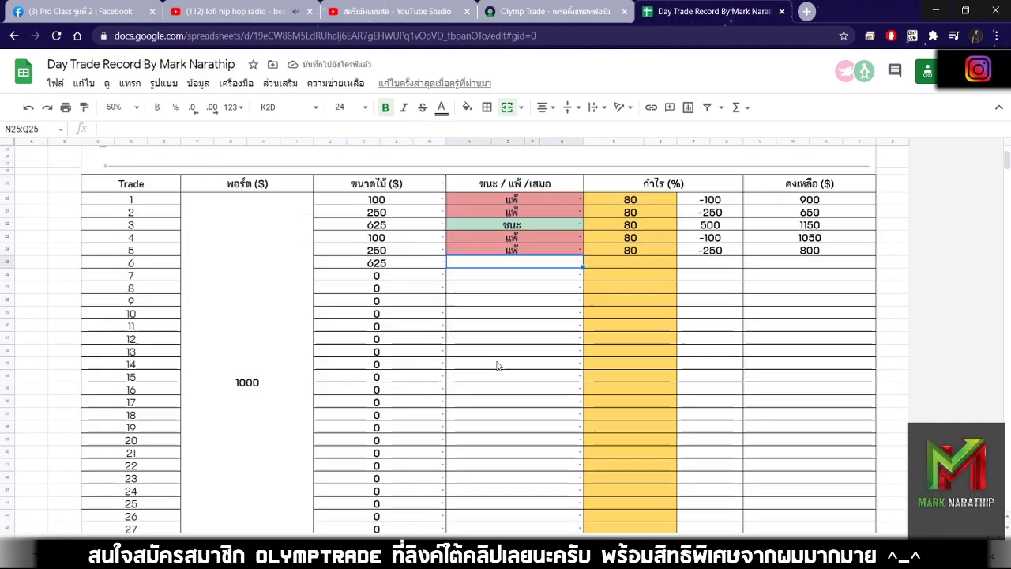
scroll(505, 375, "down", 4)
scroll(536, 388, "up", 4)
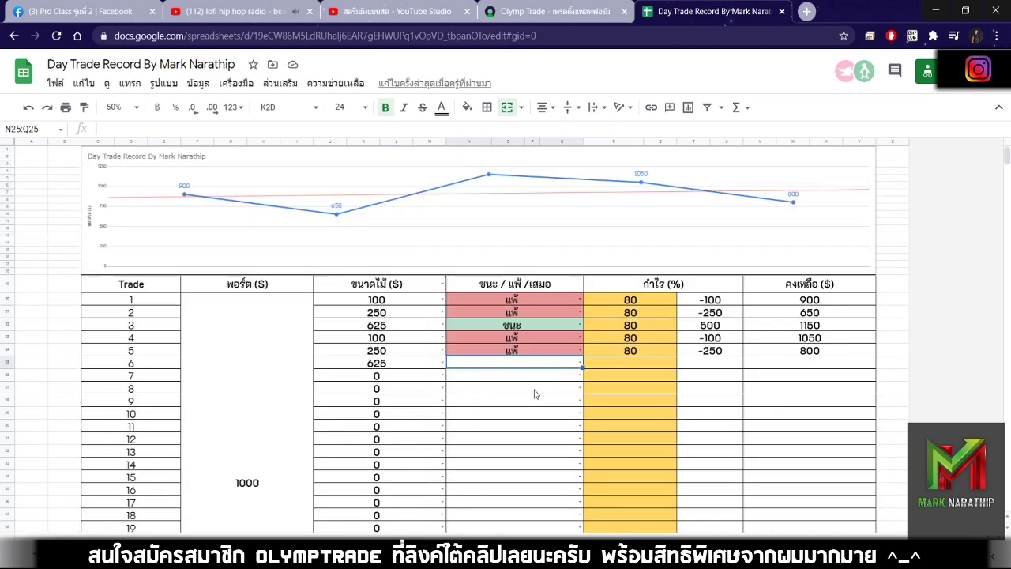
Step: Switch to Olymp Trade and examine the AUD USD OTC candles around the expired $250 trade and the yellow horizontal lines
key("ctrl+shift+Tab")
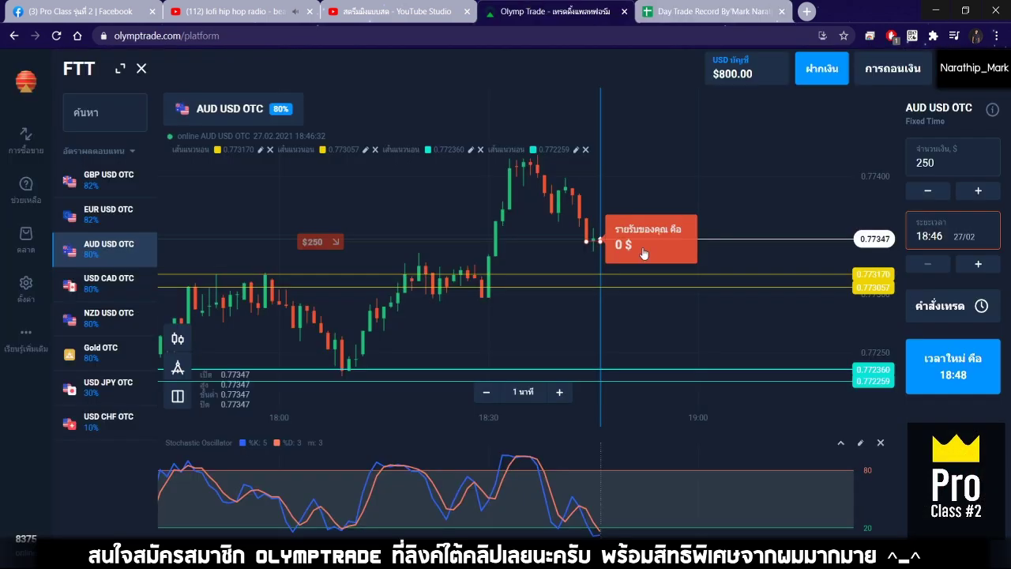
scroll(564, 256, "up", 2)
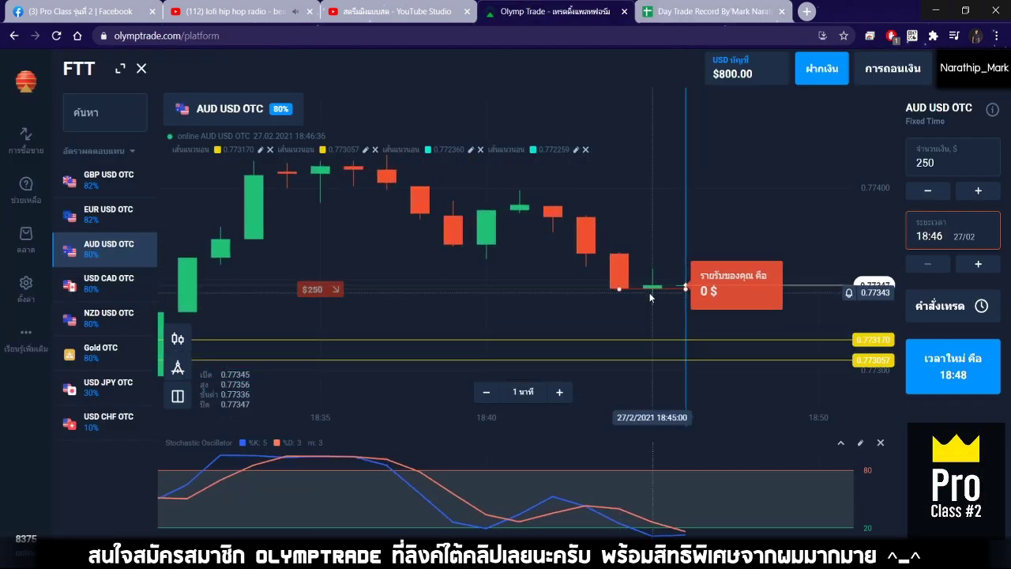
scroll(651, 292, "up", 1)
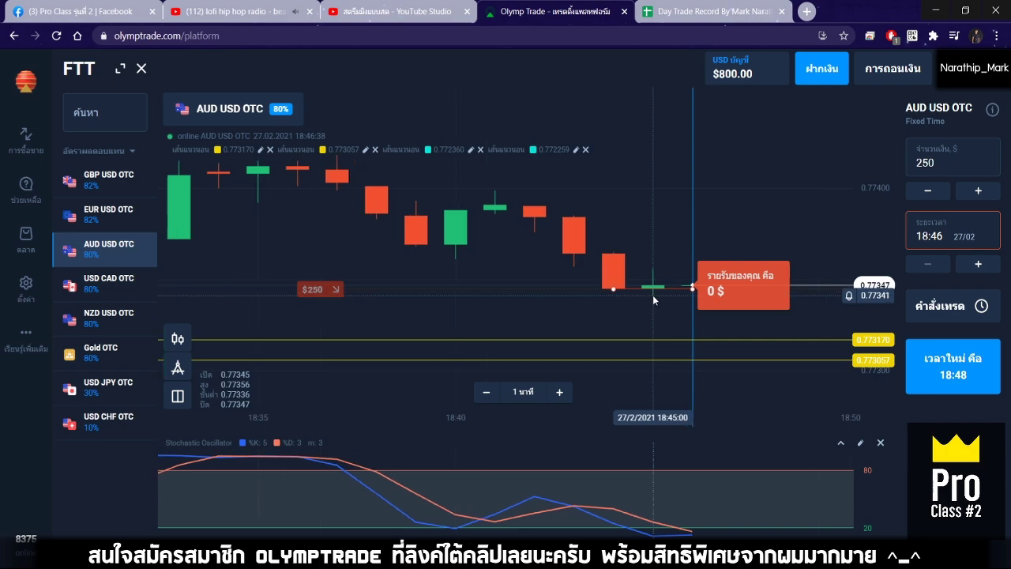
scroll(655, 294, "up", 1)
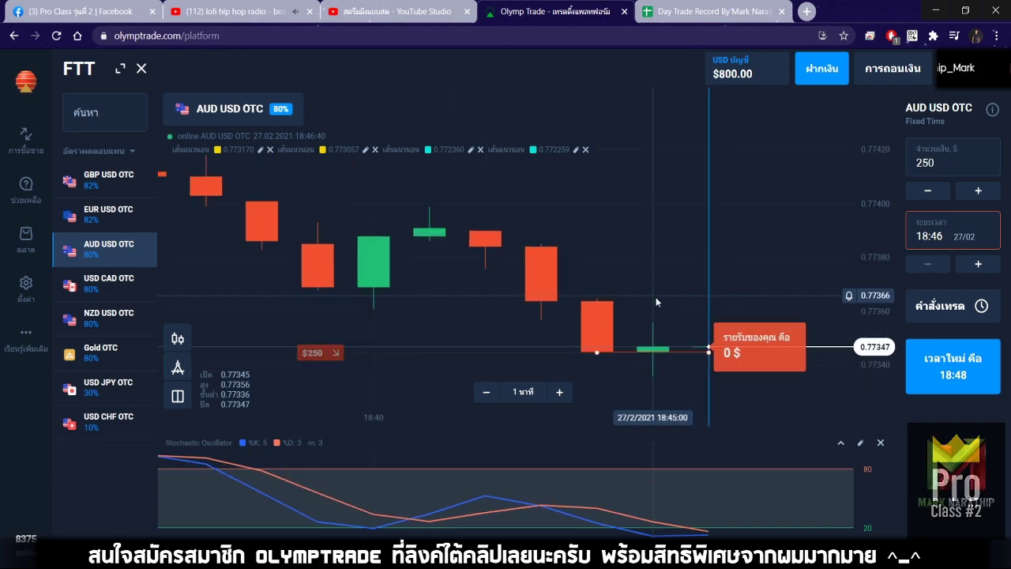
scroll(654, 349, "down", 2)
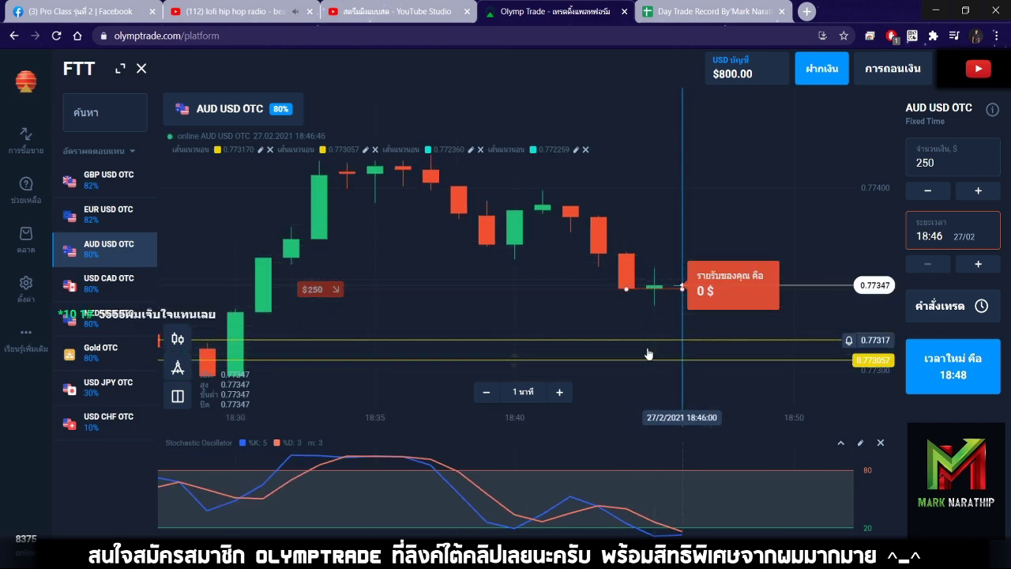
scroll(648, 351, "down", 1)
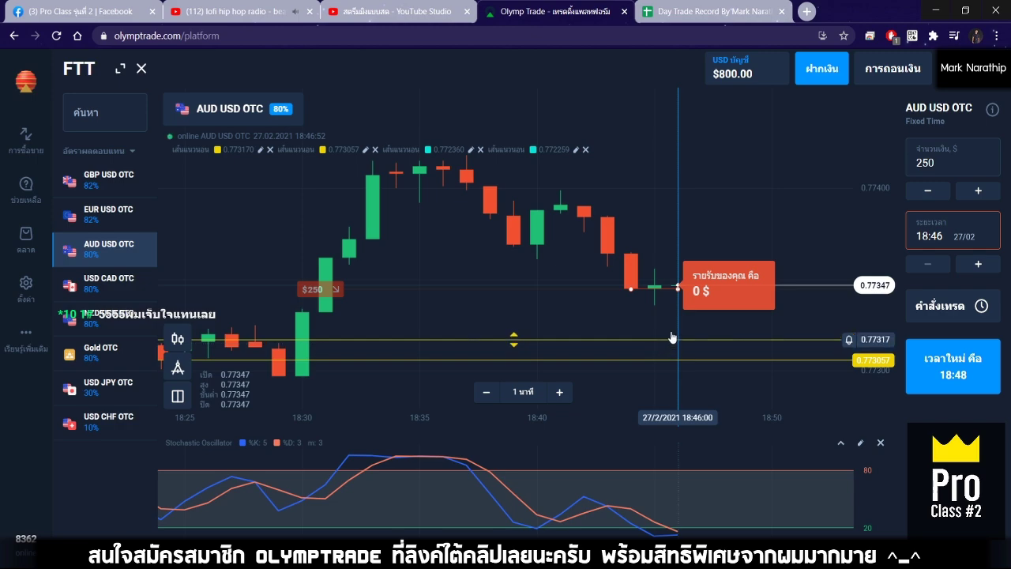
scroll(671, 338, "down", 1)
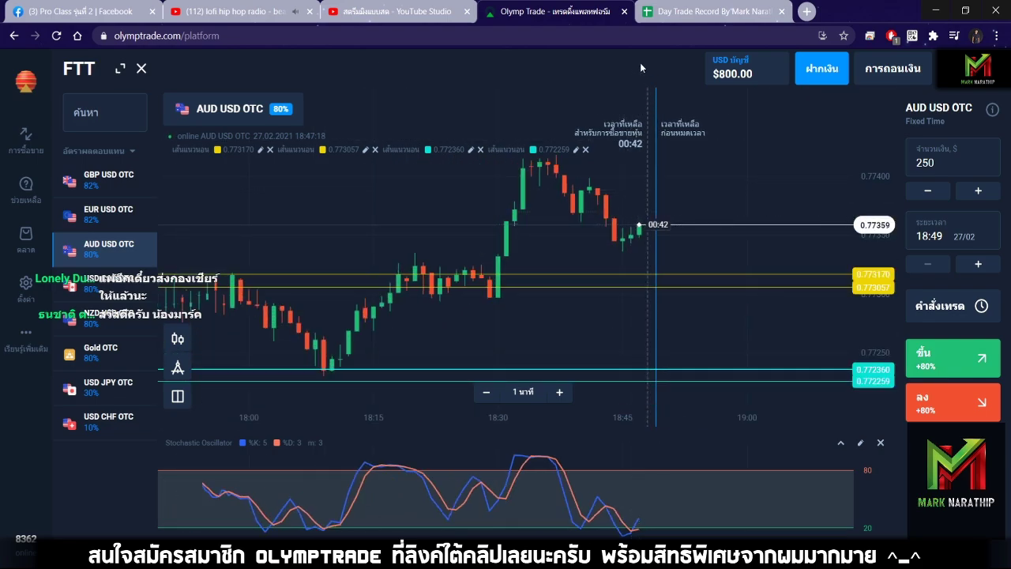
Step: Review the logged trades in Google Sheets, and examine the newest AUD USD OTC candles above the yellow line in Olymp Trade
key("ctrl+Tab")
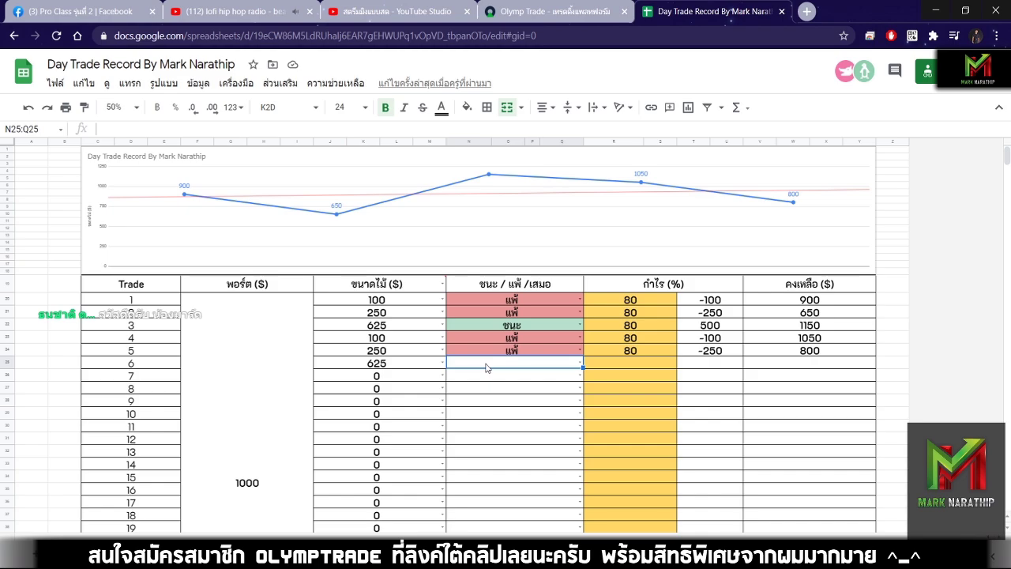
scroll(486, 368, "down", 5)
scroll(498, 368, "up", 5)
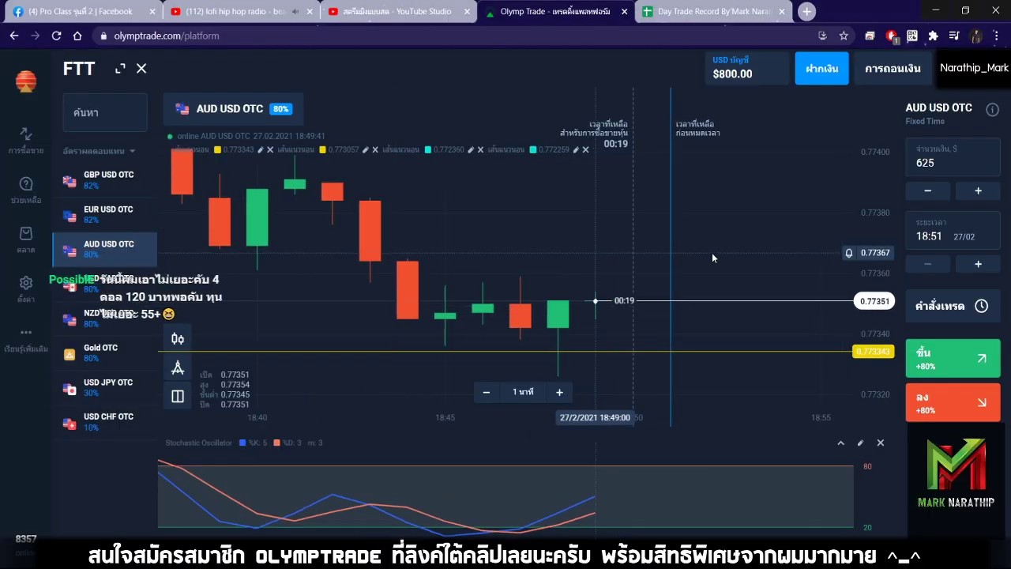
scroll(712, 258, "down", 2)
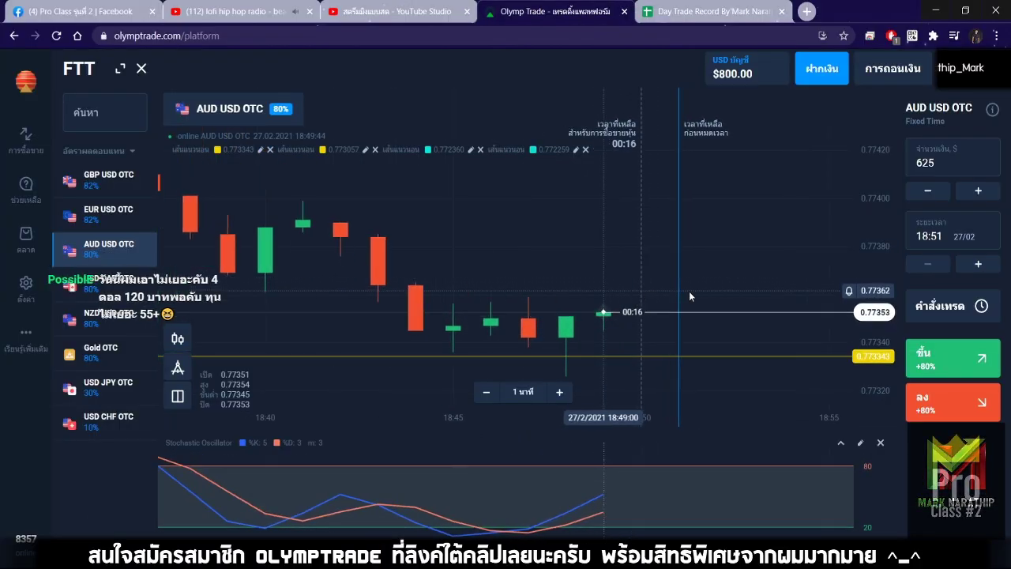
scroll(632, 292, "up", 2)
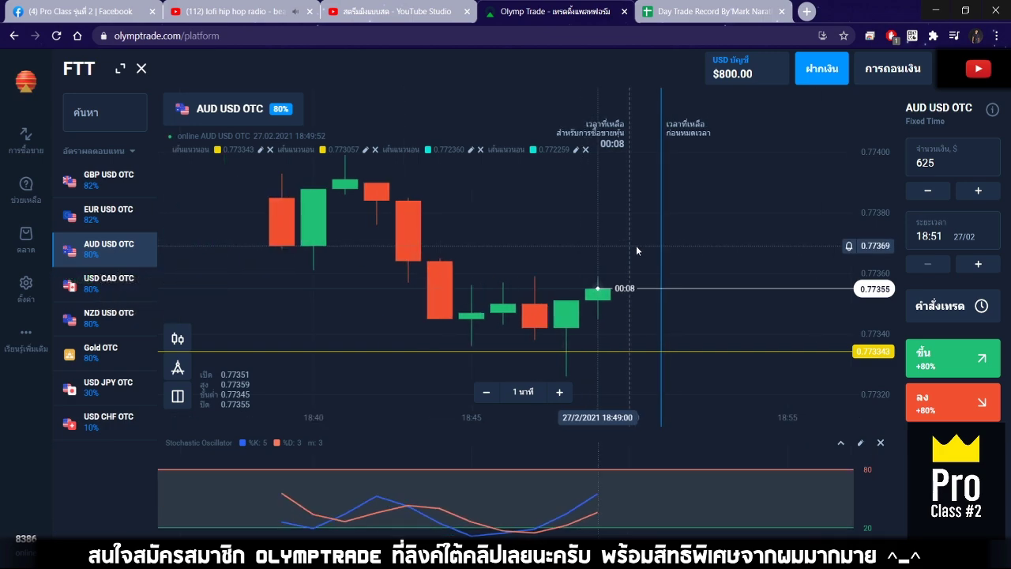
Step: Place a $625 ขึ้น (up) trade on AUD USD OTC with expiry at 18:51
scroll(636, 245, "down", 3)
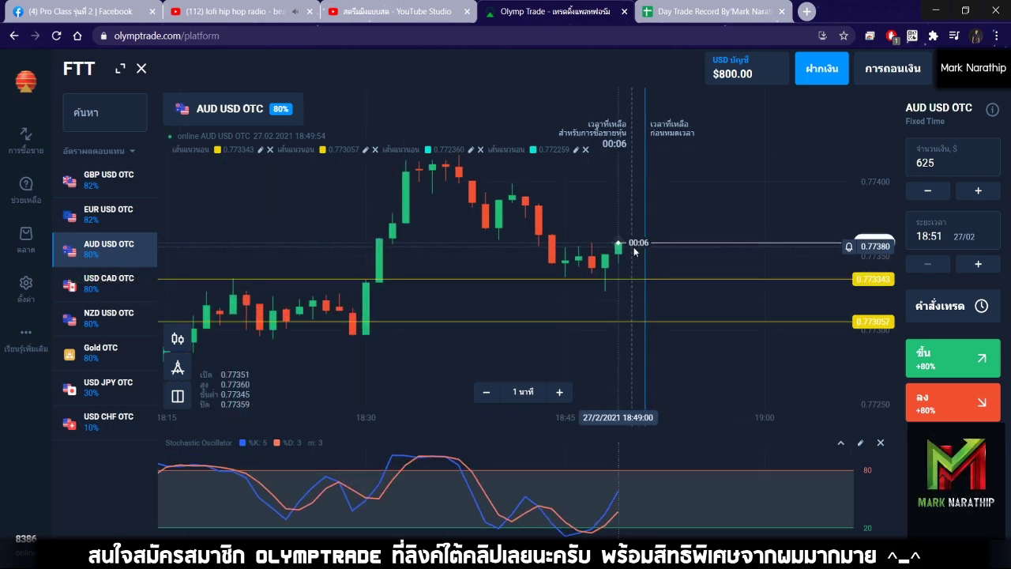
scroll(634, 246, "up", 4)
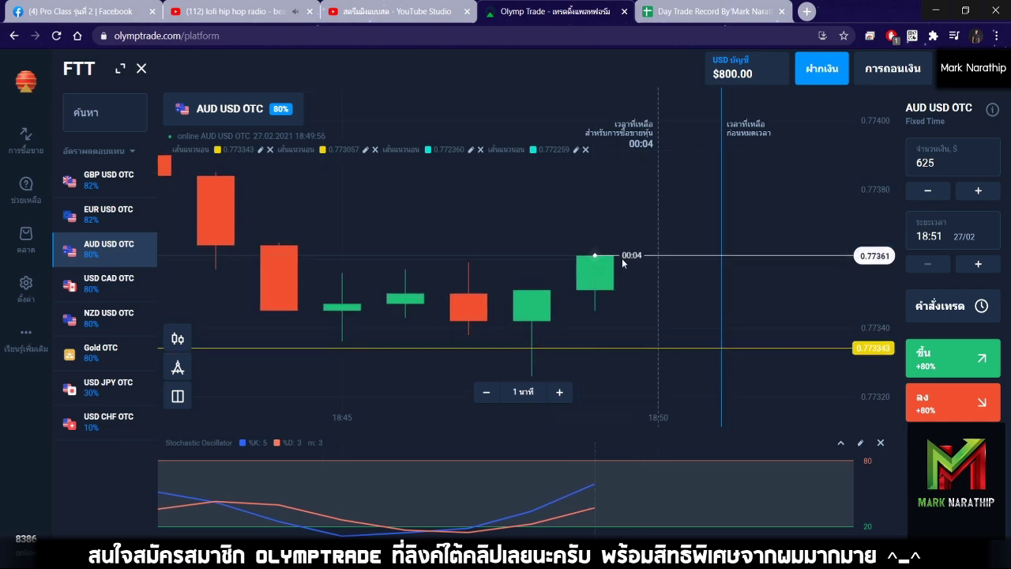
left_click(933, 360)
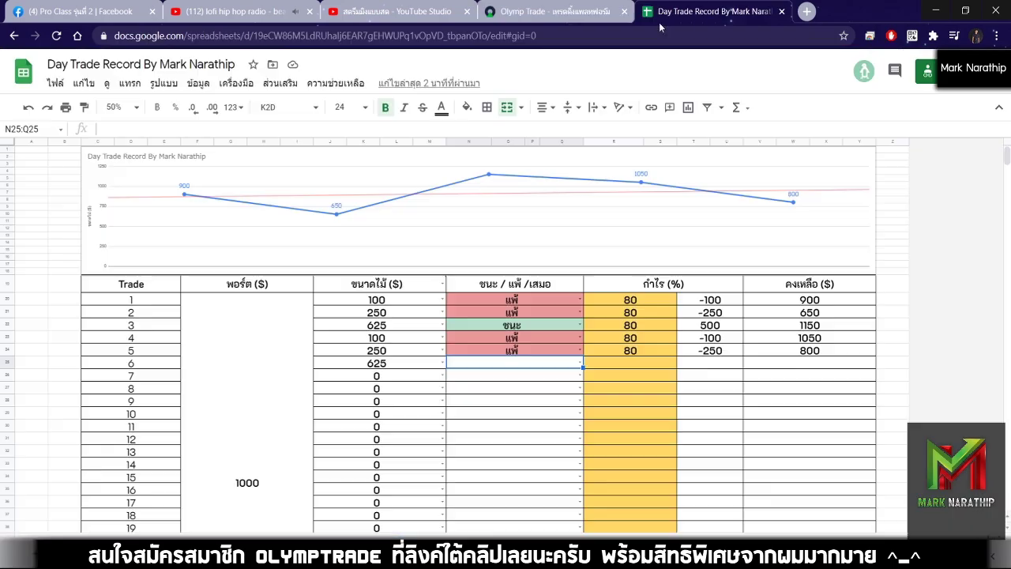
Step: Check the Google Sheets record, return to Olymp Trade, and examine the AUD USD OTC candles and Stochastic Oscillator while the $625 trade runs
left_click(659, 19)
left_click(553, 11)
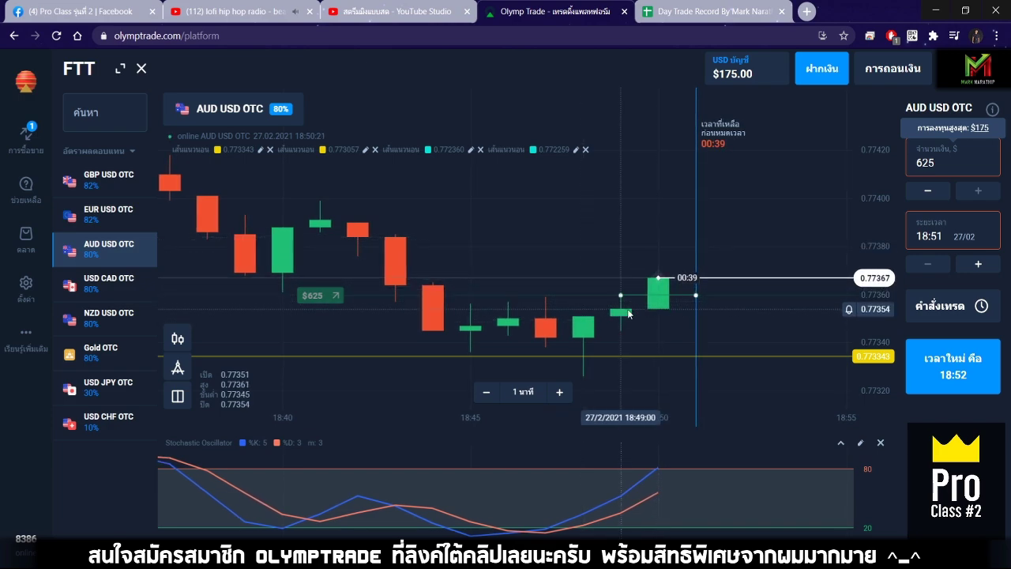
scroll(628, 314, "down", 3)
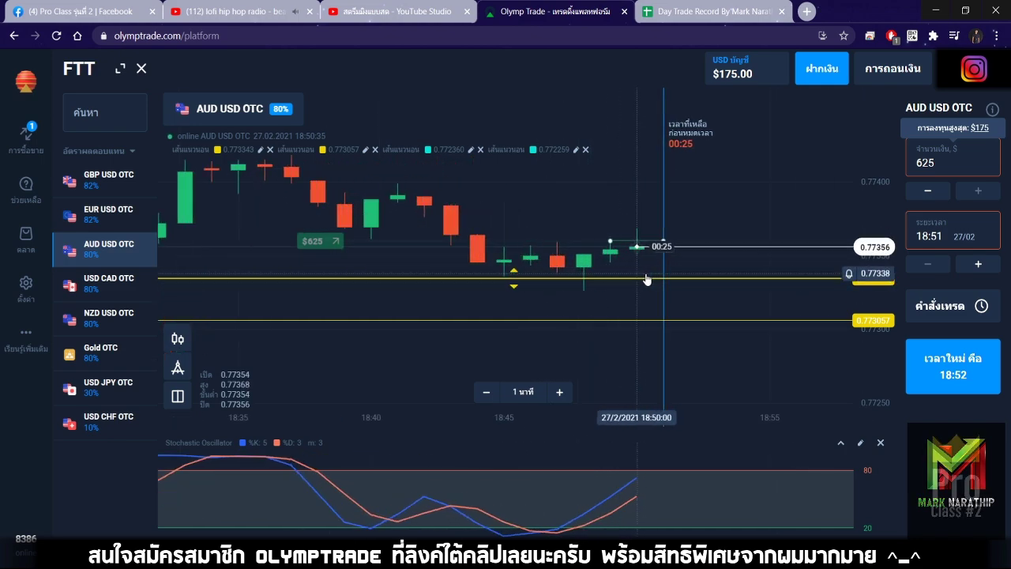
scroll(642, 286, "up", 2)
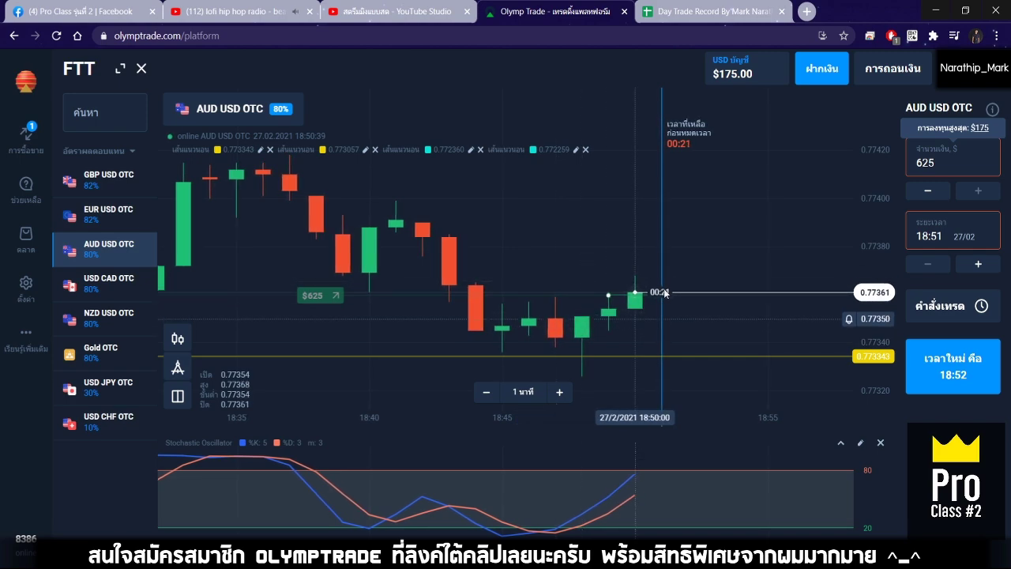
scroll(569, 289, "down", 1)
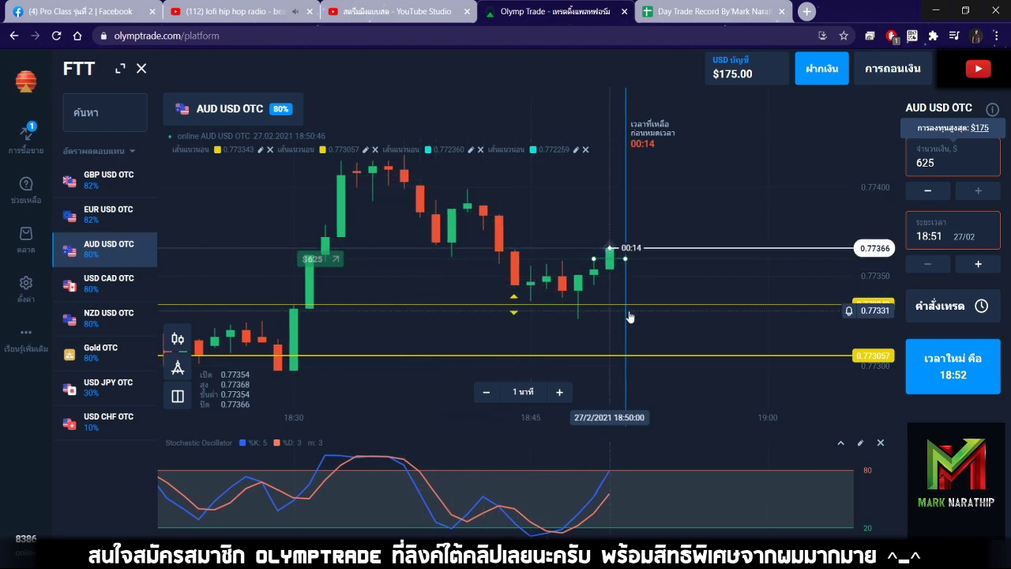
scroll(611, 273, "down", 1)
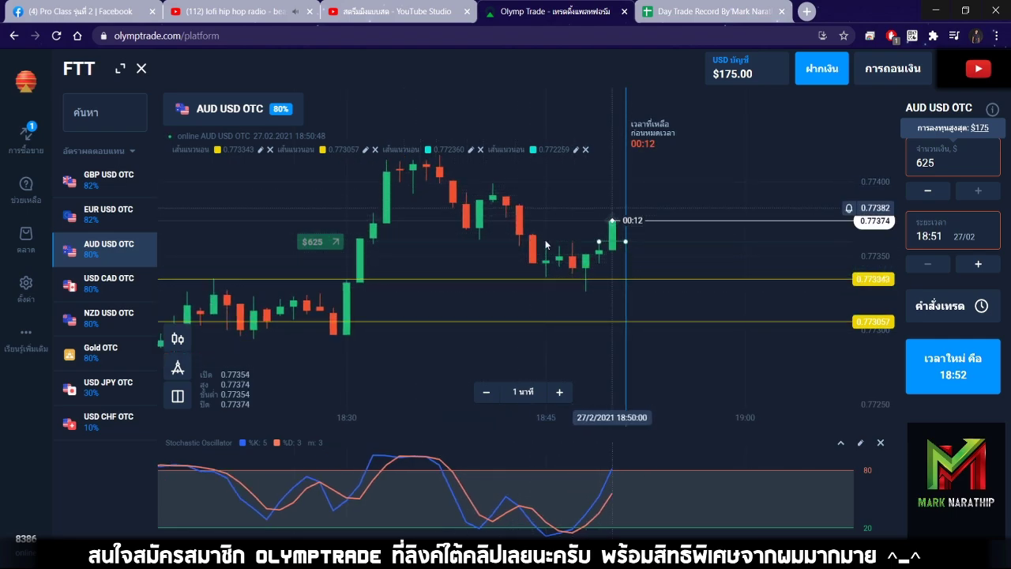
scroll(579, 300, "down", 2)
scroll(581, 284, "down", 4)
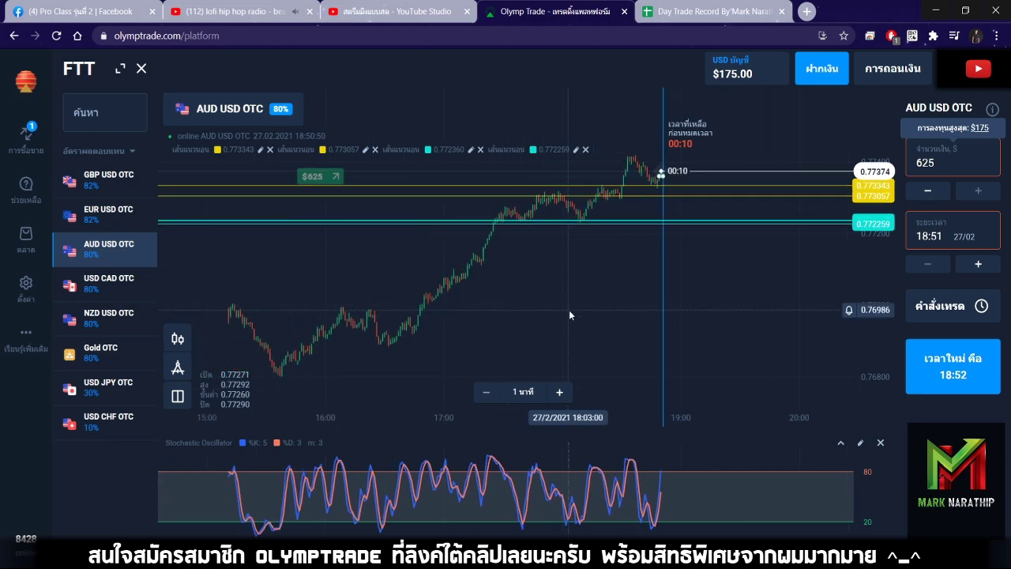
scroll(612, 237, "up", 5)
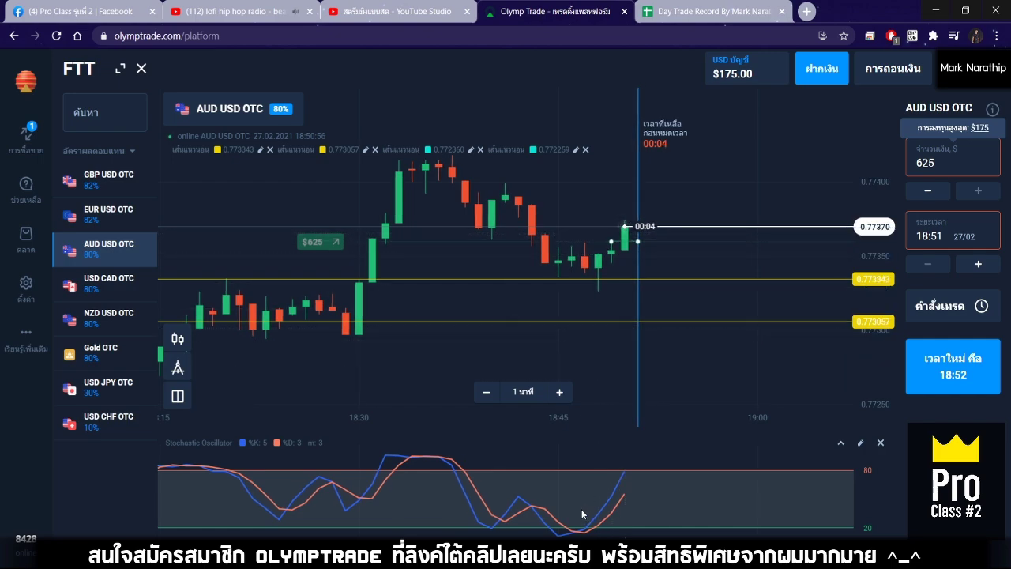
scroll(609, 200, "up", 3)
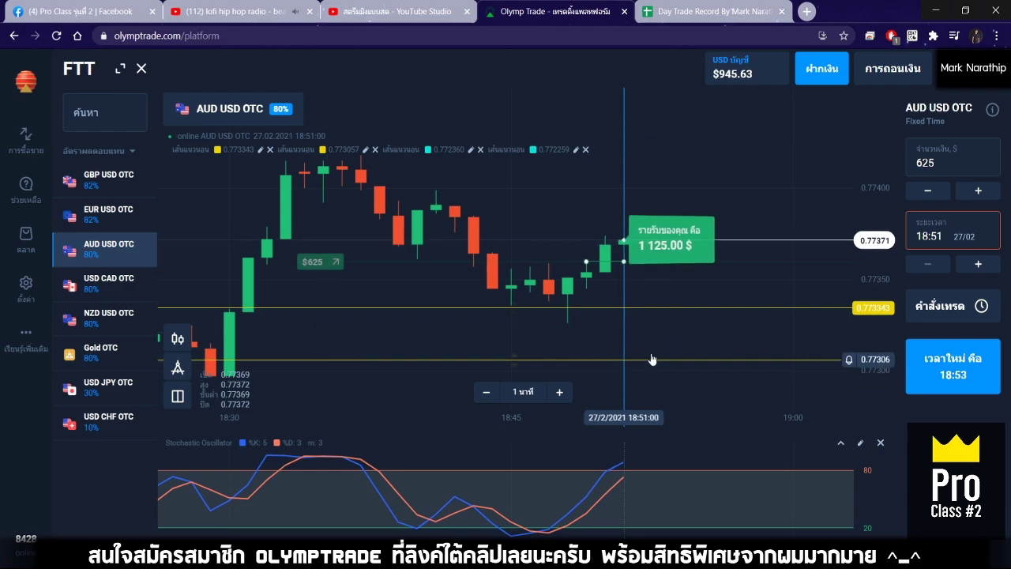
Step: Switch to the Google Sheets trade record and log trade 6 with result ชนะ and profit 80%
left_click(660, 11)
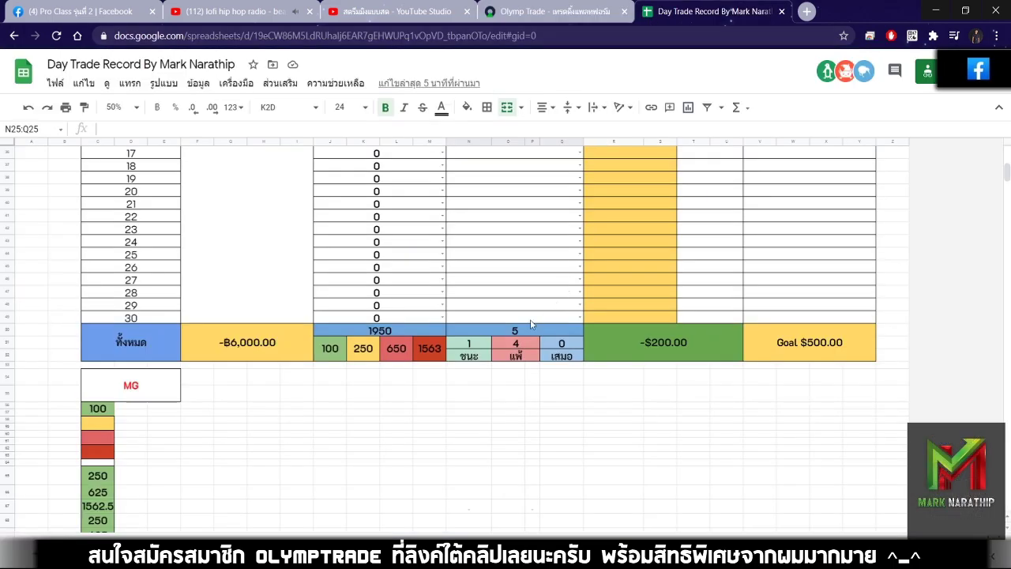
scroll(521, 330, "up", 5)
left_click(553, 11)
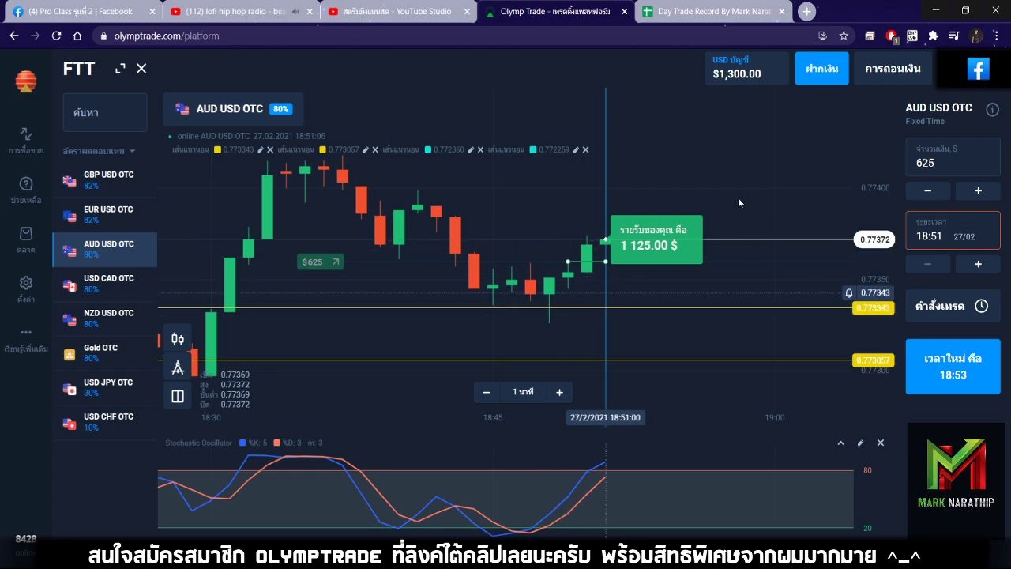
left_click(672, 11)
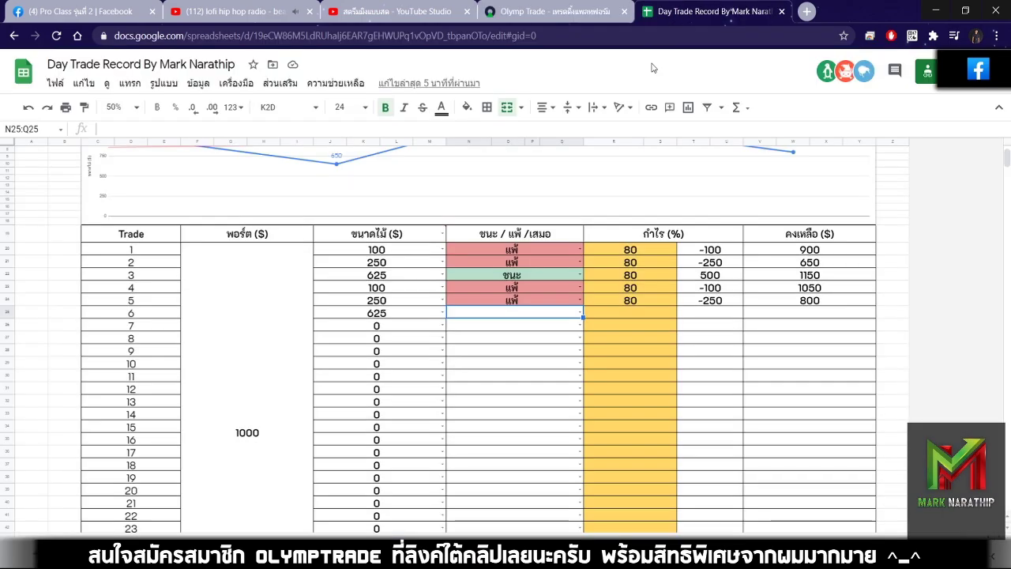
double_click(476, 316)
left_click(459, 332)
key("Tab")
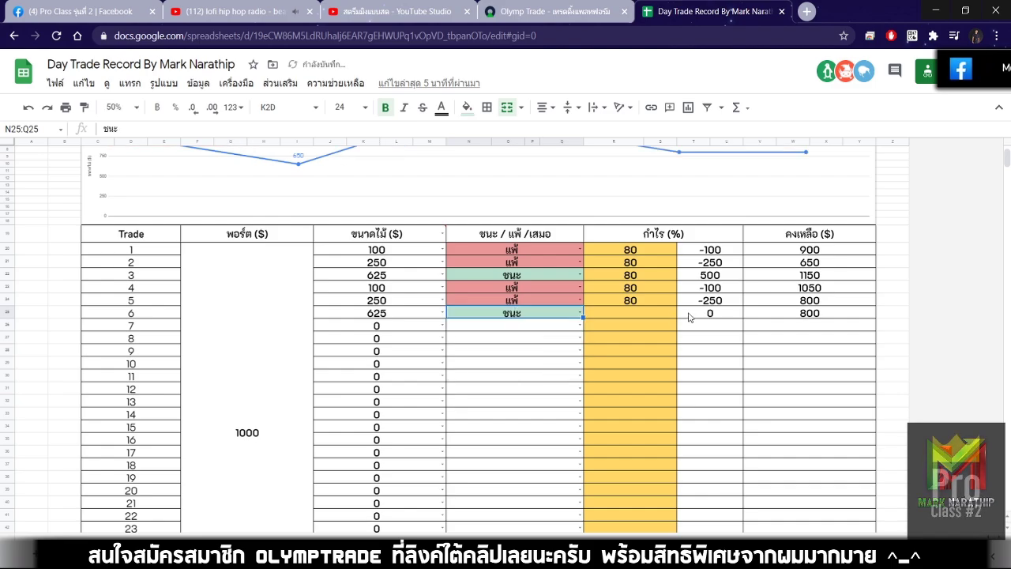
type("80")
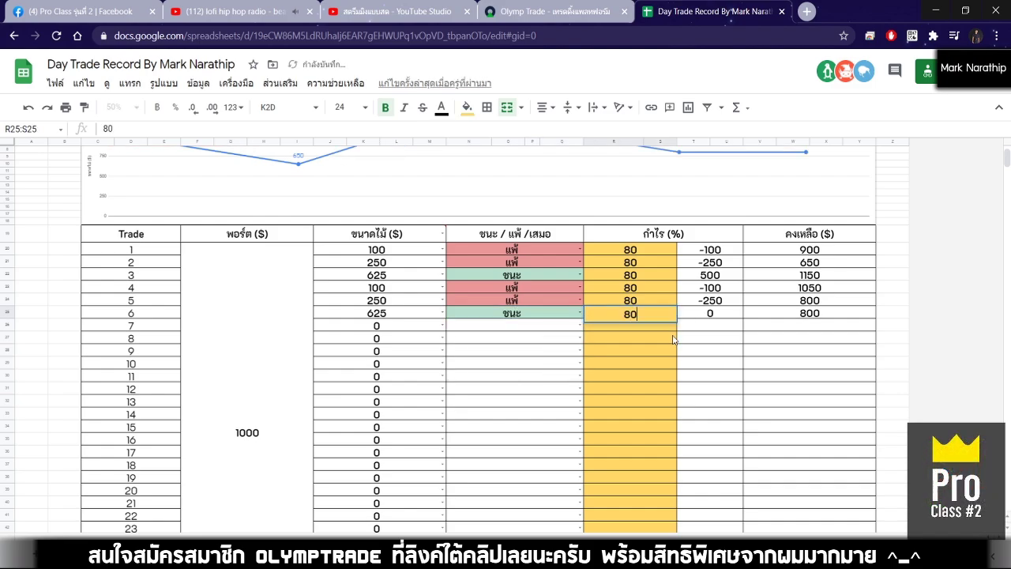
key("Return")
Step: Review the results of trades 1 to 6, the balance chart and the total profit against the goal in the summary row
scroll(621, 378, "up", 1)
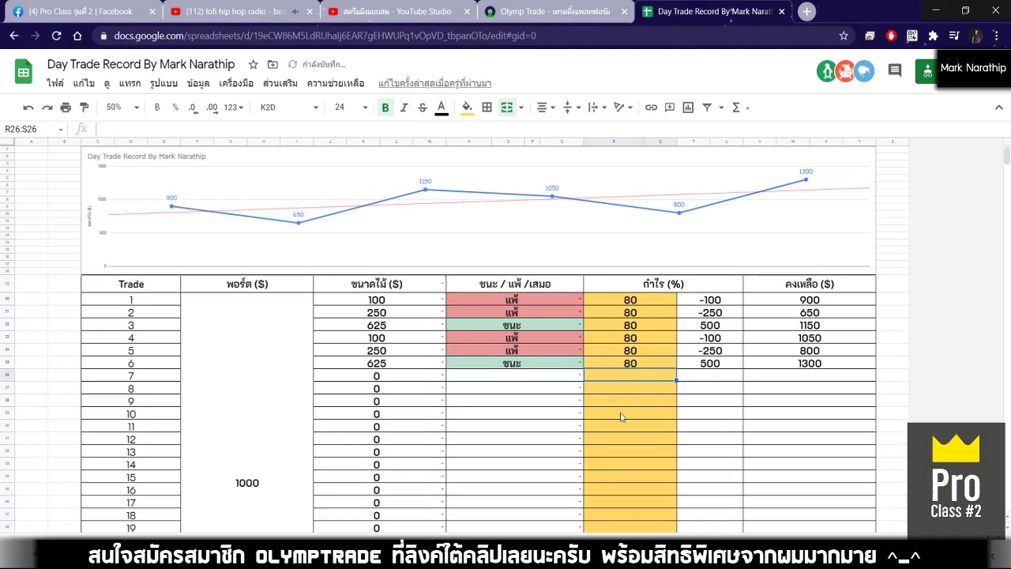
left_click(617, 432)
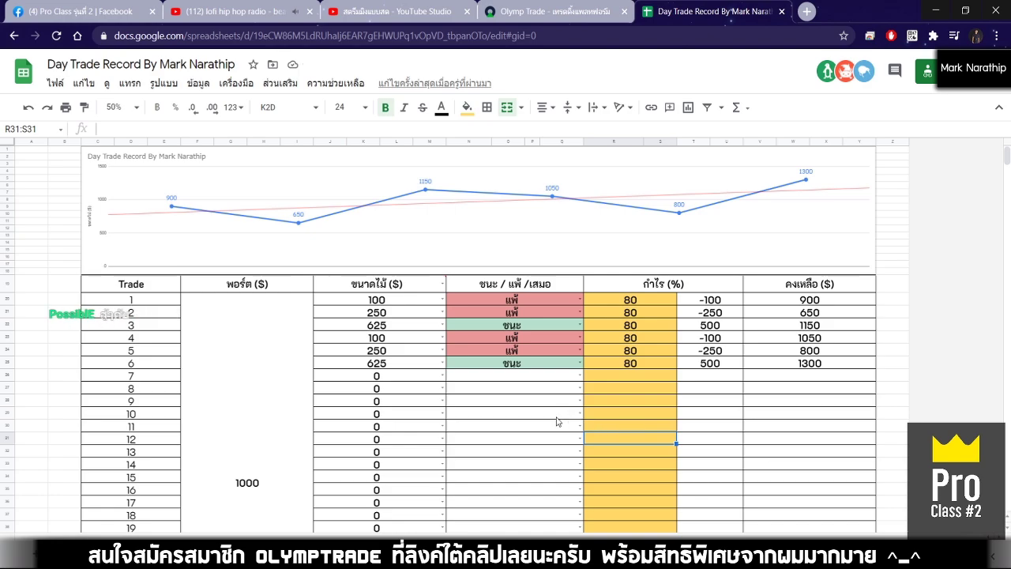
left_click(387, 380)
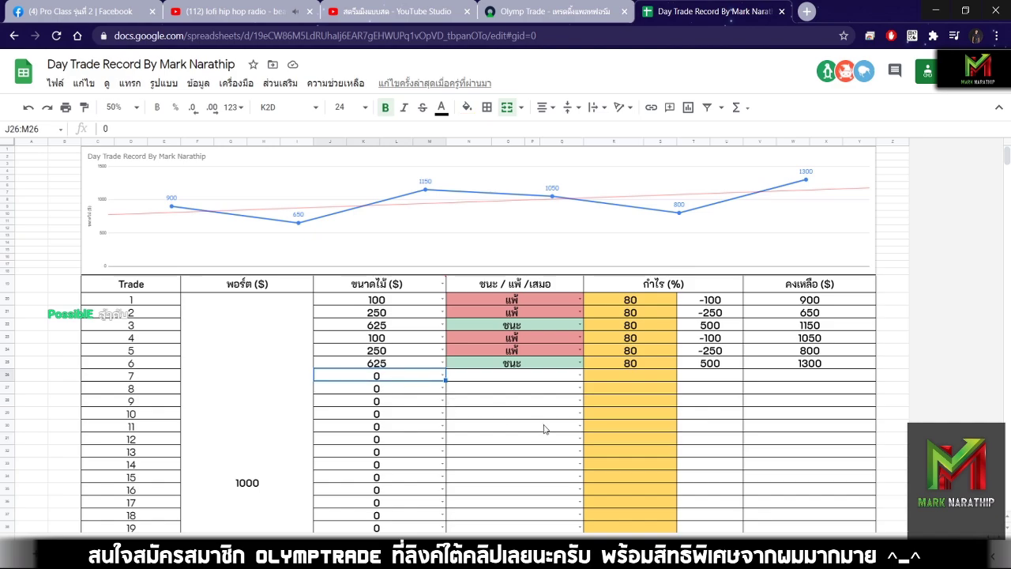
left_click_drag(521, 300, 528, 318)
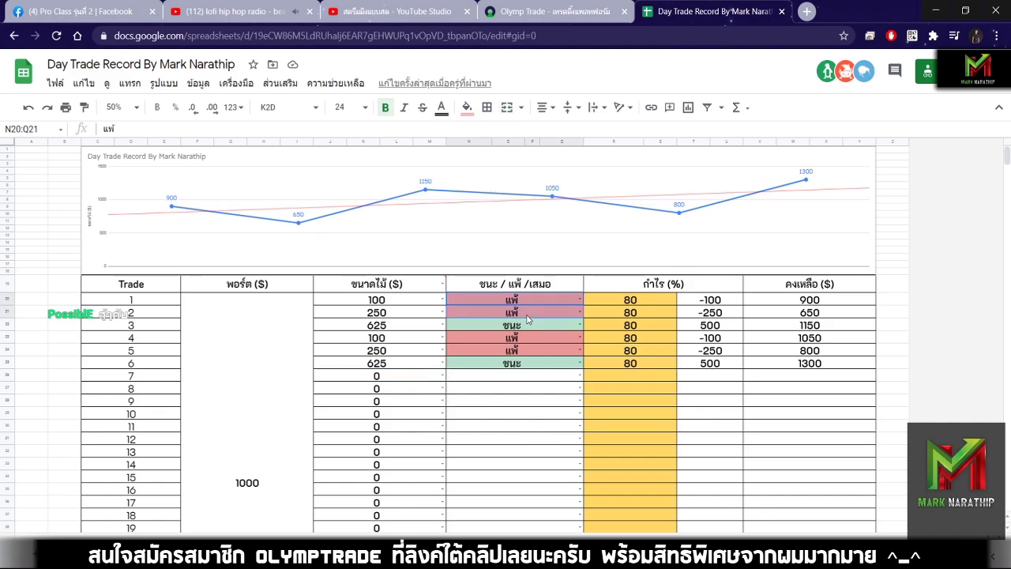
left_click(524, 365)
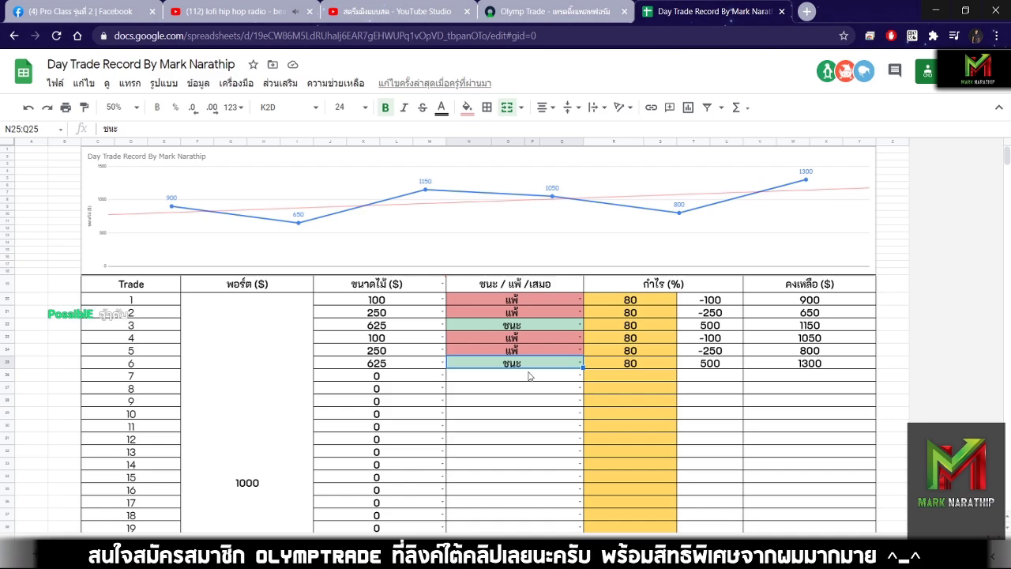
left_click(554, 402)
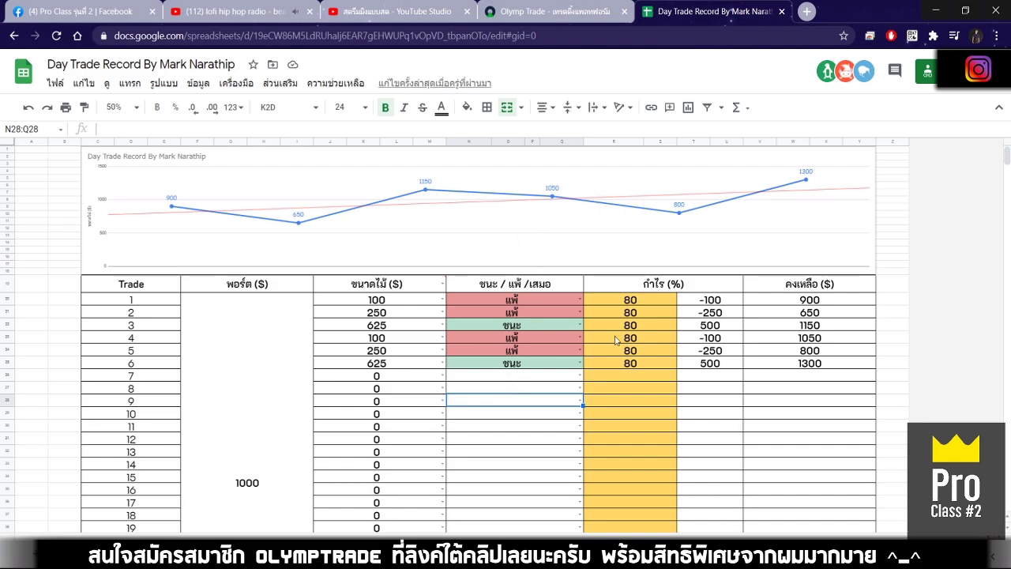
left_click(472, 366)
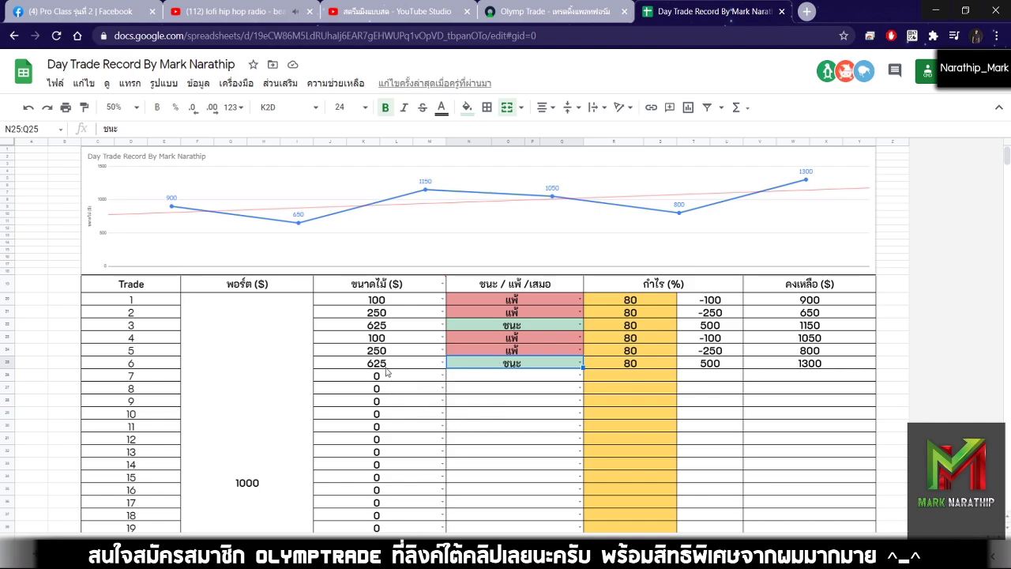
left_click(357, 381)
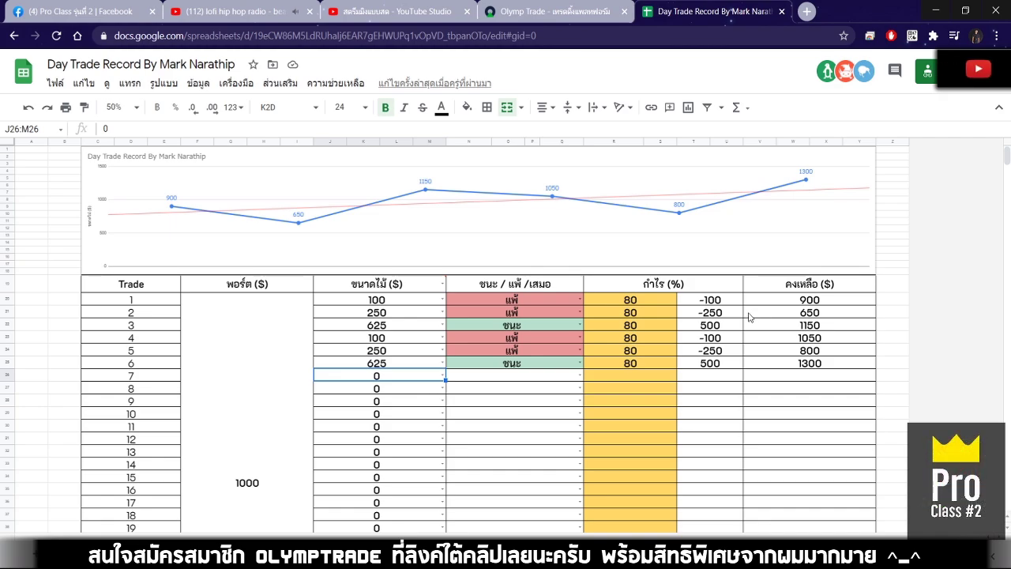
scroll(711, 324, "down", 5)
scroll(686, 326, "up", 5)
left_click(485, 381)
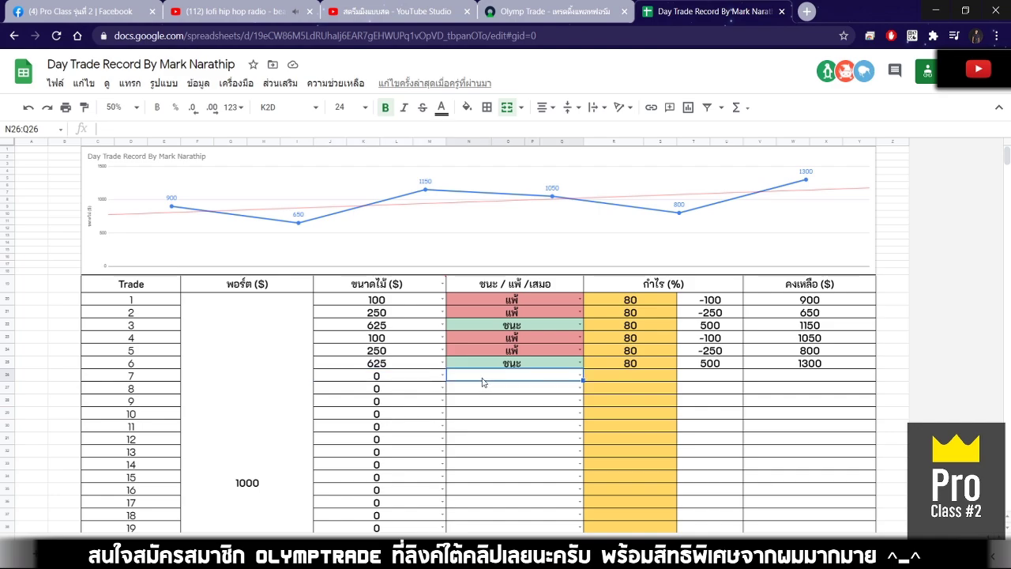
scroll(484, 382, "down", 6)
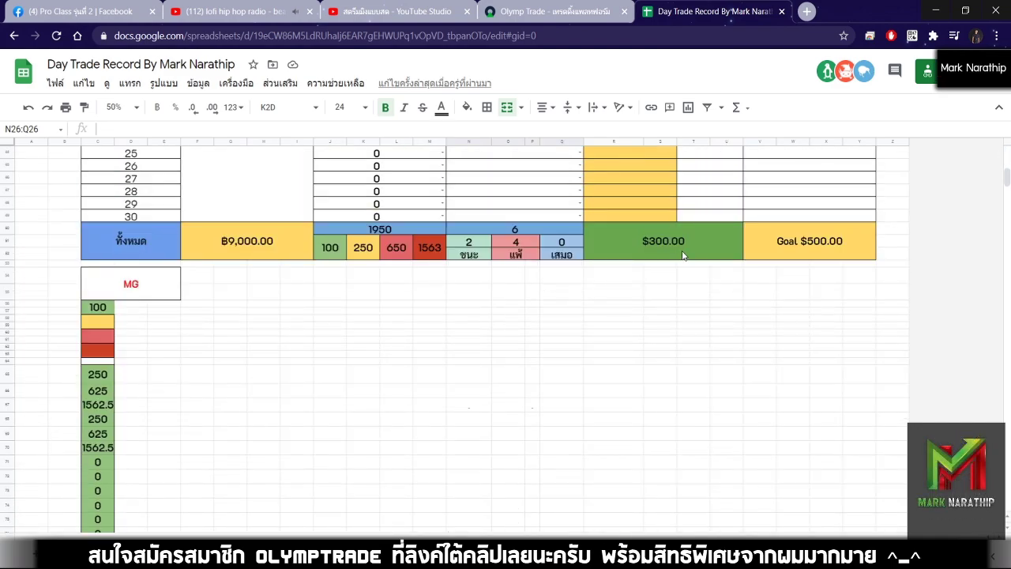
left_click(683, 255)
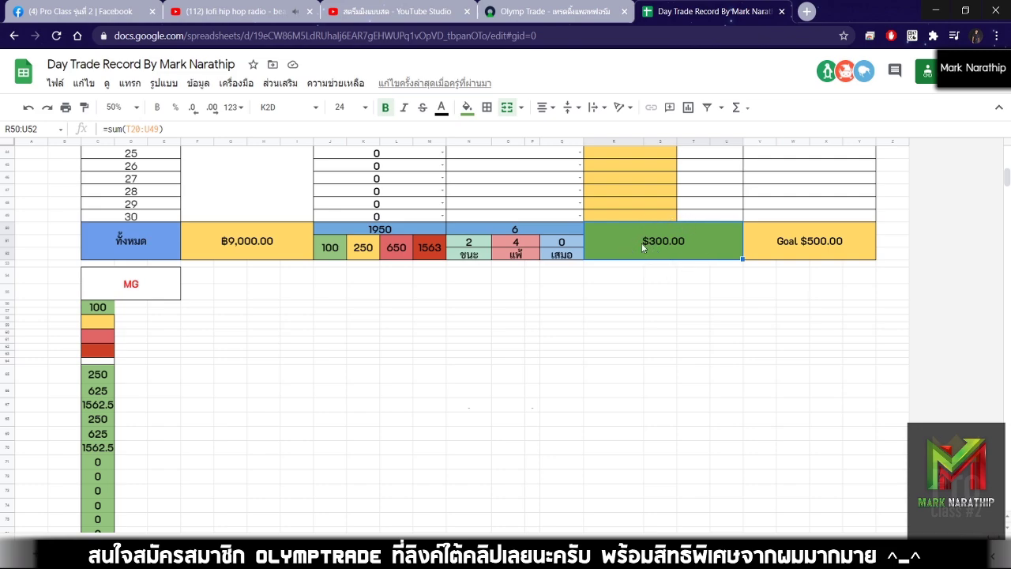
Step: Set the size of trade 7 to 100 and select its result cell
scroll(691, 258, "up", 10)
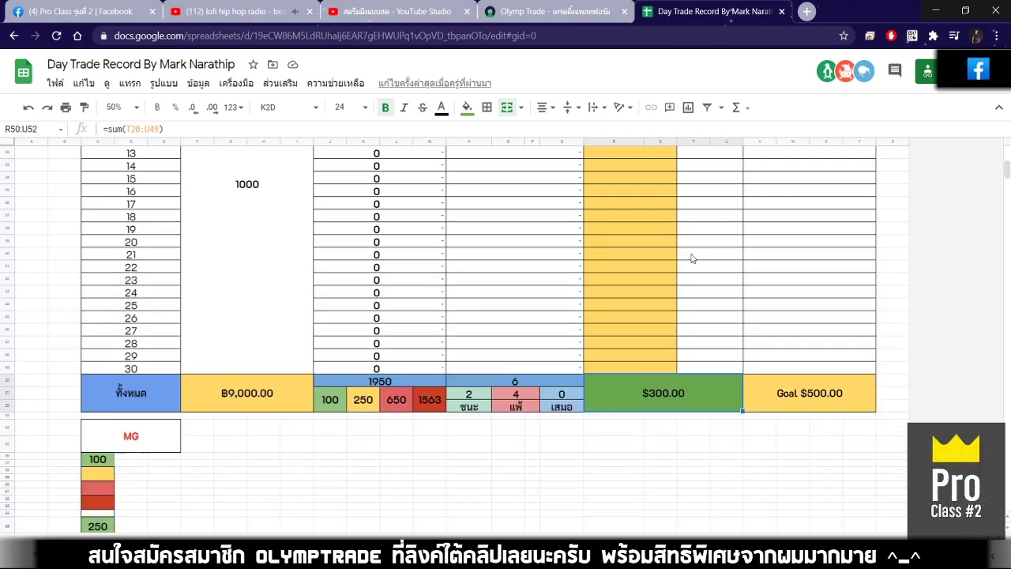
left_click(403, 376)
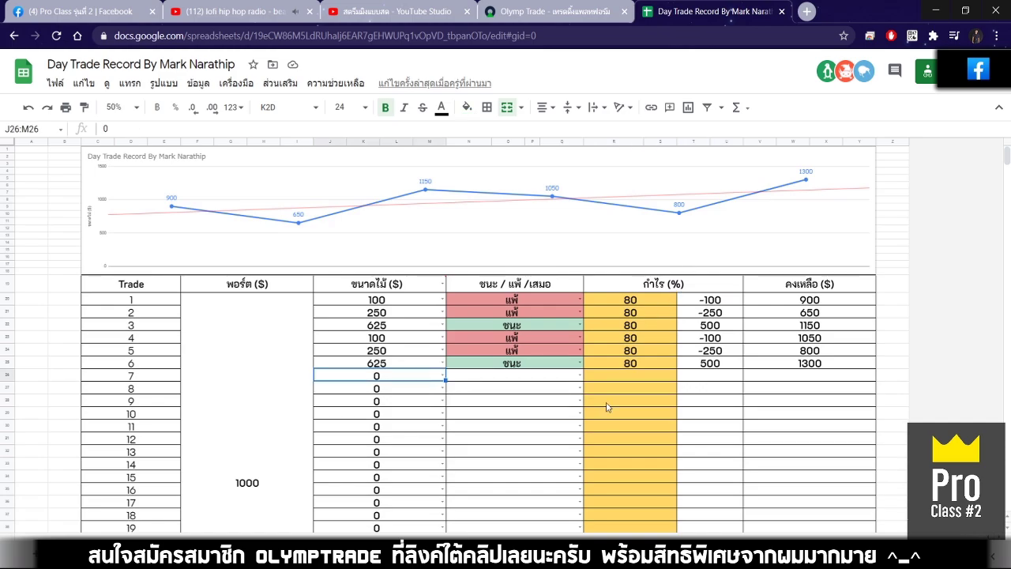
type("1")
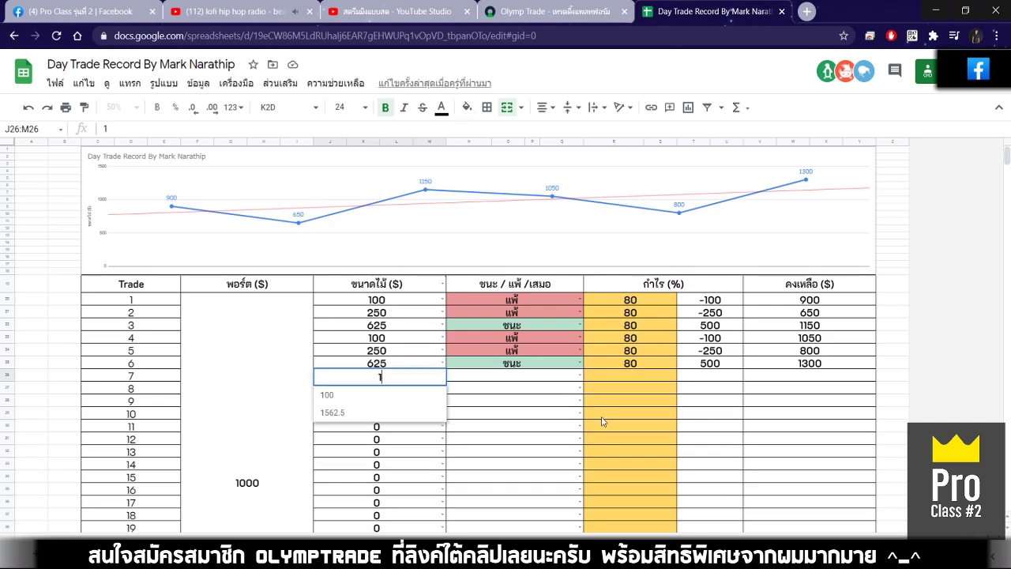
type("00")
key("Return")
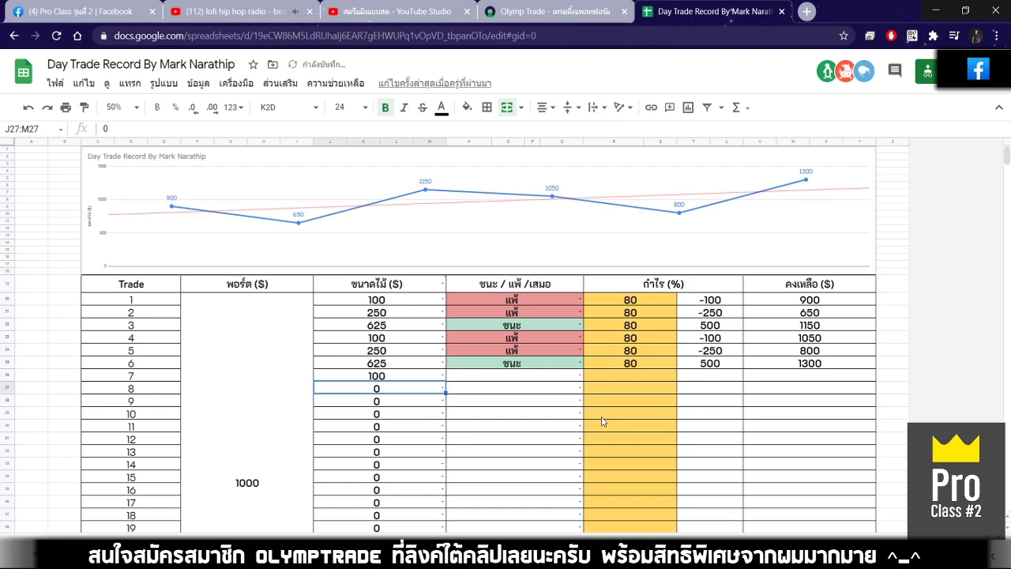
left_click(500, 376)
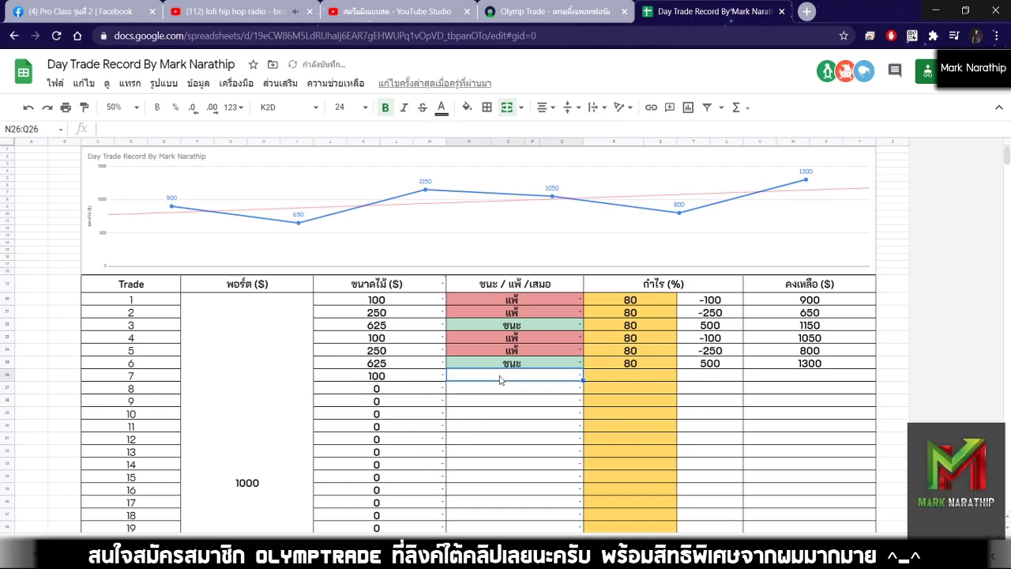
Step: Check the summary row of the trade record, and switch to the AUD USD OTC chart in Olymp Trade
scroll(523, 396, "down", 5)
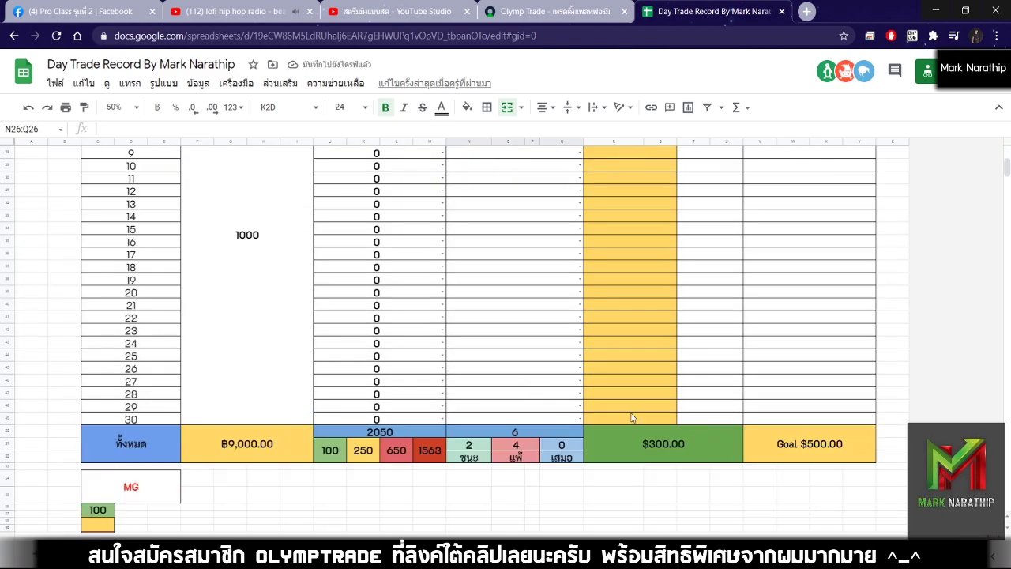
scroll(672, 416, "up", 5)
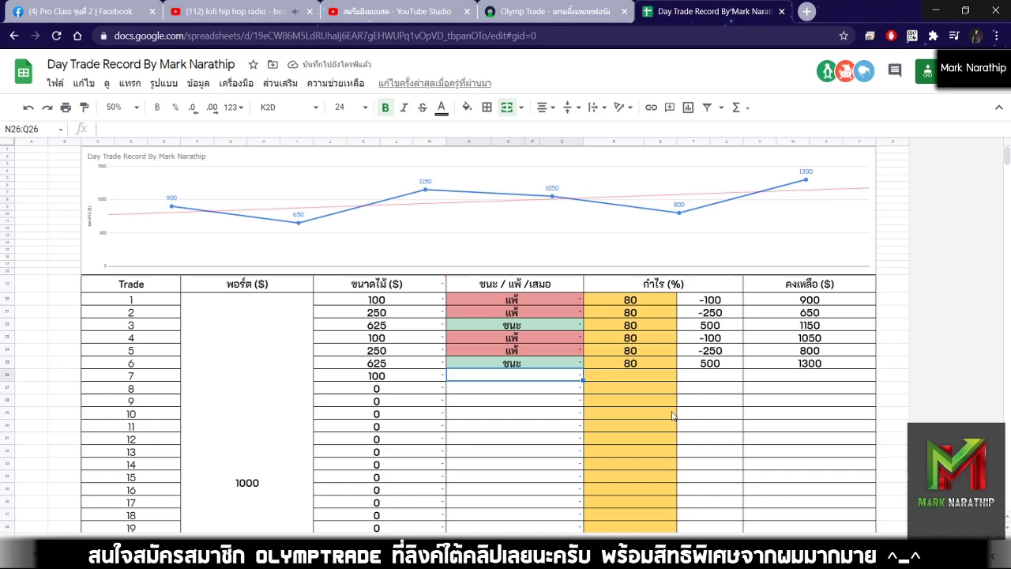
left_click(512, 18)
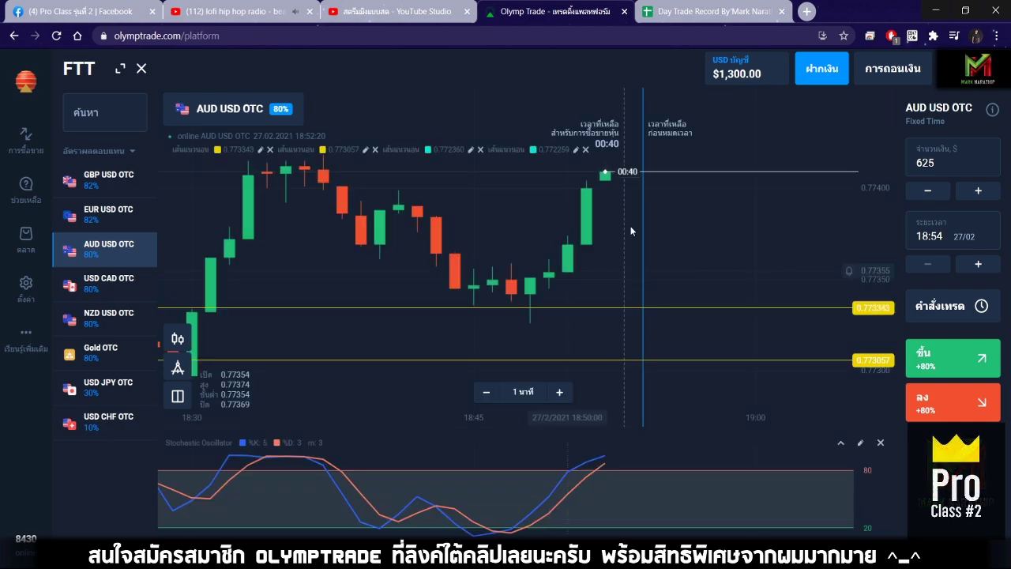
Step: Examine the recent AUD USD OTC candles and stochastic, and check the results so far in the Google Sheets trade record
scroll(553, 253, "down", 2)
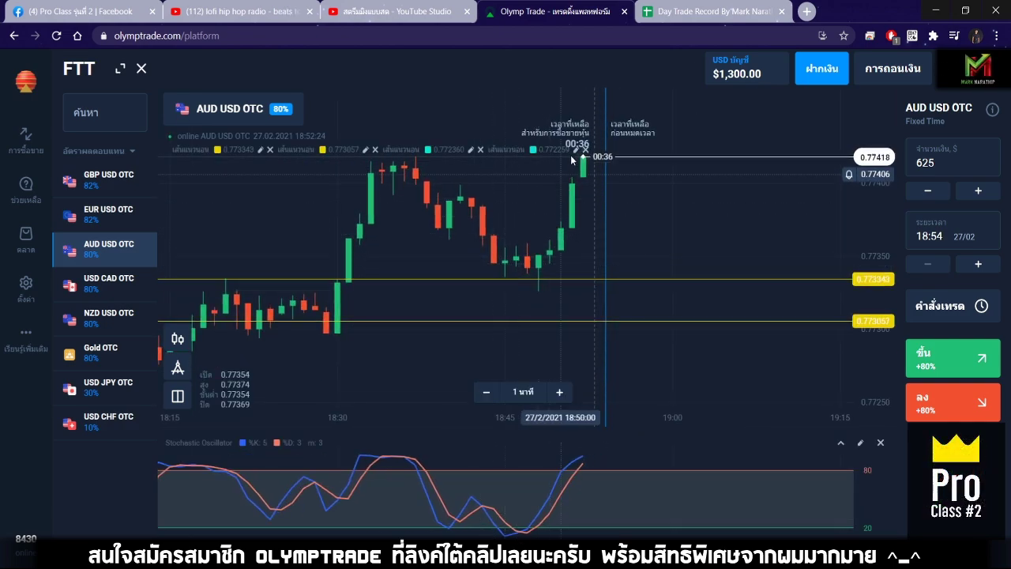
scroll(487, 271, "up", 3)
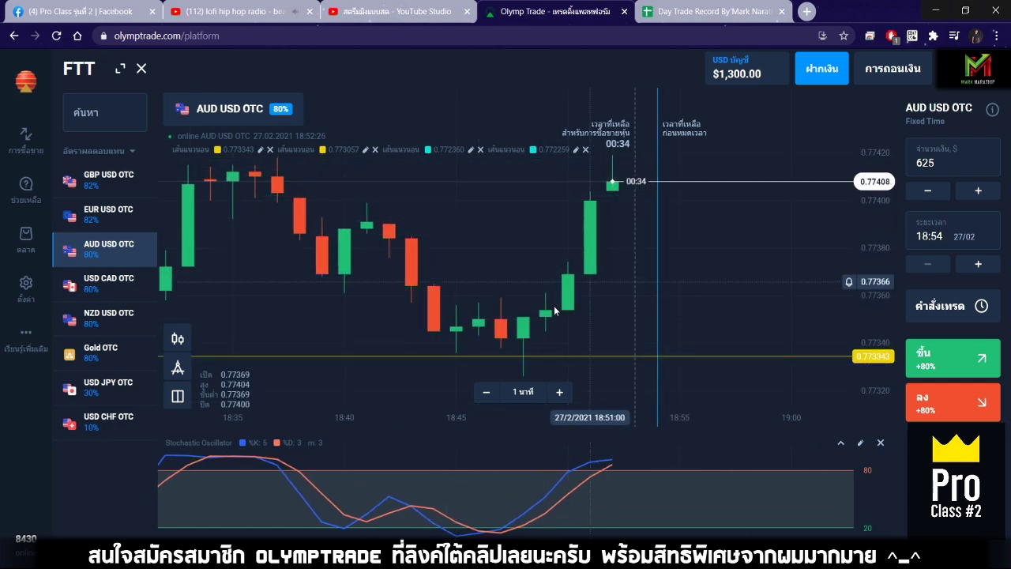
scroll(616, 271, "down", 3)
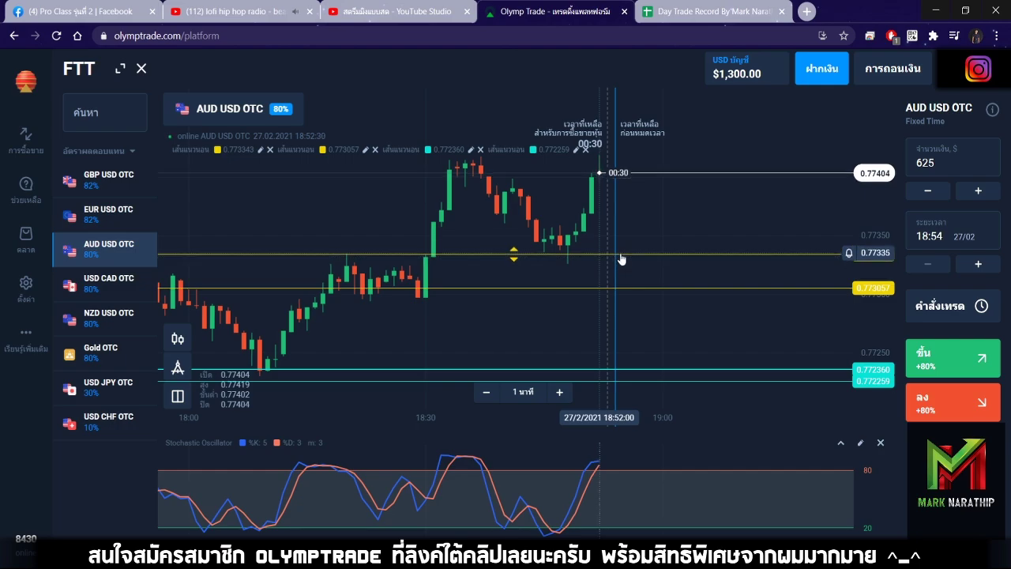
scroll(595, 222, "up", 3)
scroll(596, 220, "down", 2)
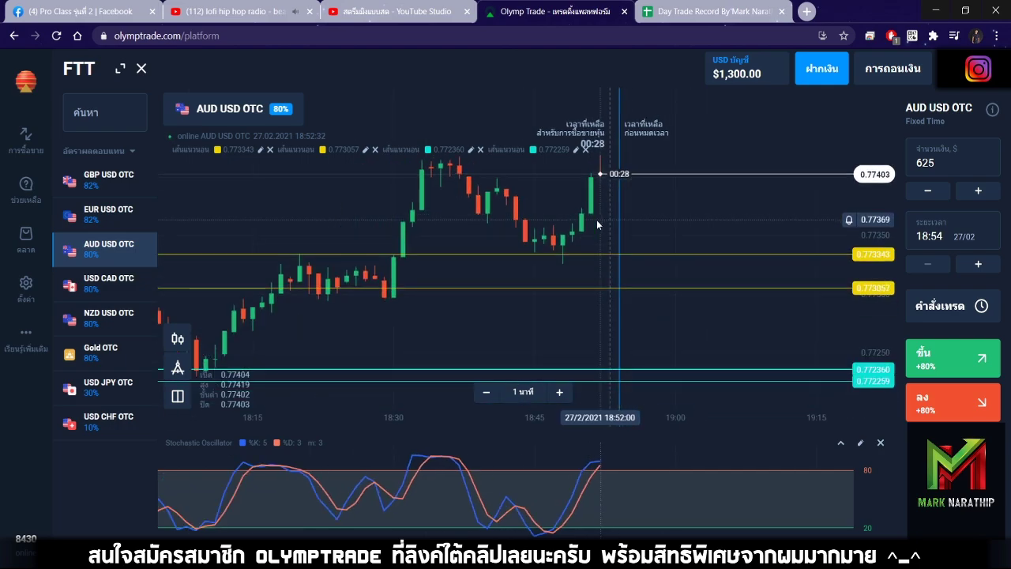
left_click(687, 25)
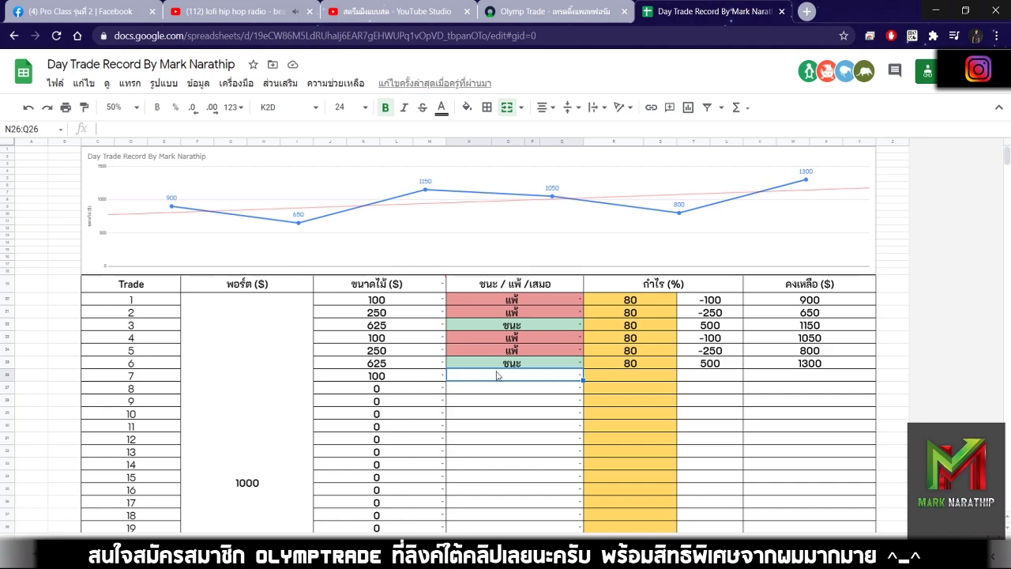
left_click(553, 11)
left_click(678, 6)
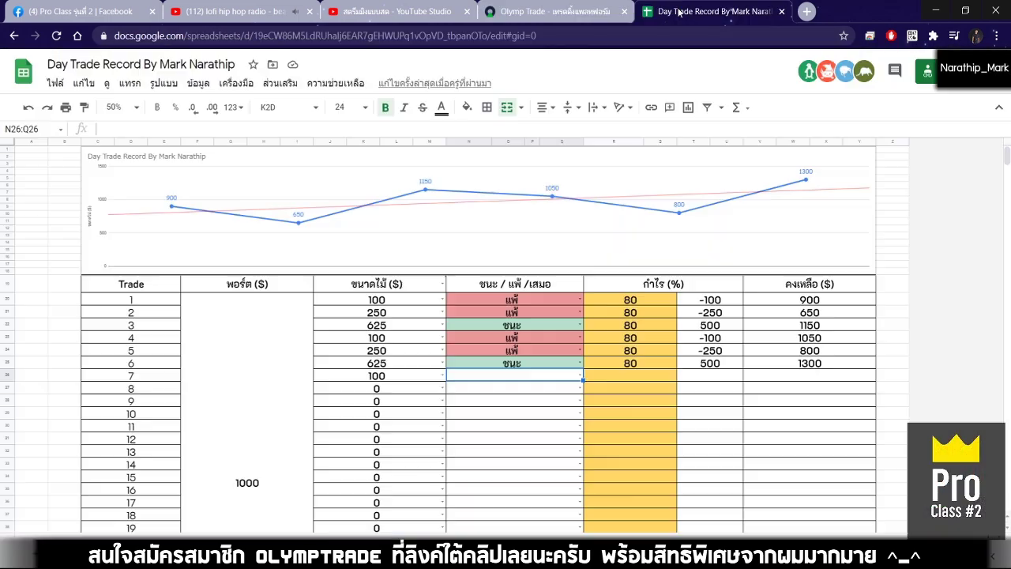
scroll(477, 417, "down", 5)
scroll(476, 416, "up", 10)
left_click(553, 11)
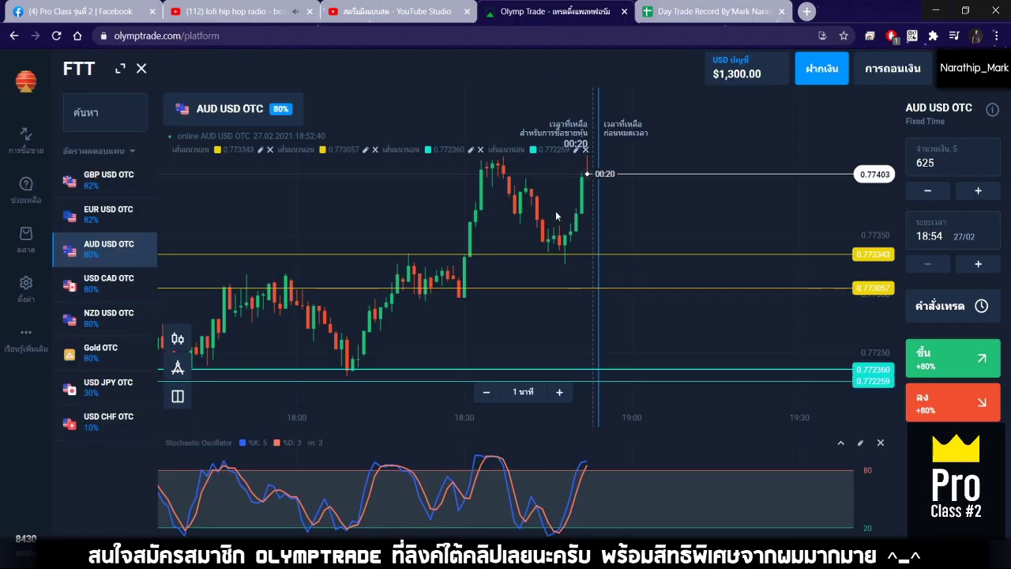
Step: Switch to the USD CAD OTC chart in Olymp Trade and set the trade amount to $100
left_click_drag(557, 215, 628, 205)
left_click(108, 282)
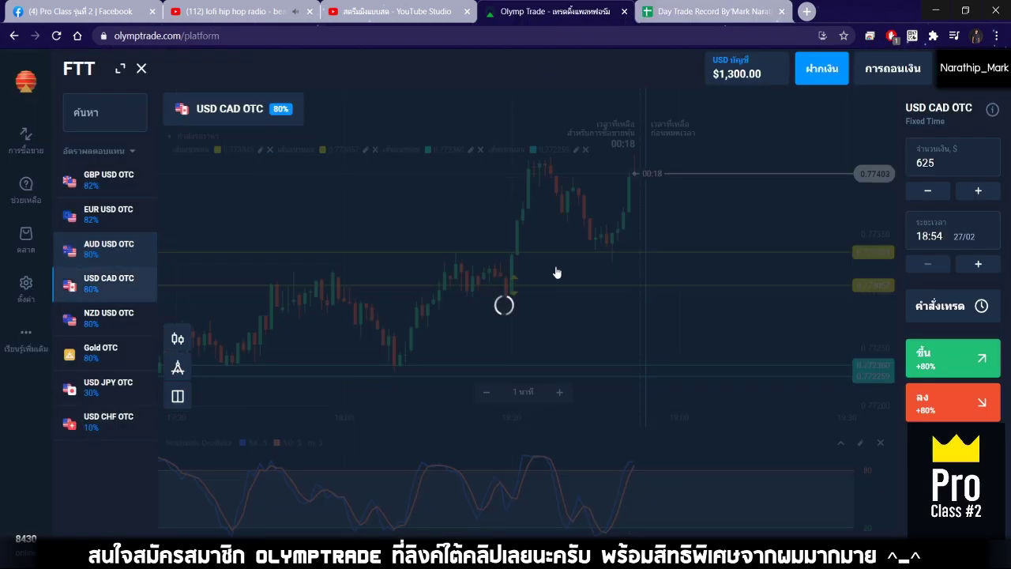
left_click(921, 162)
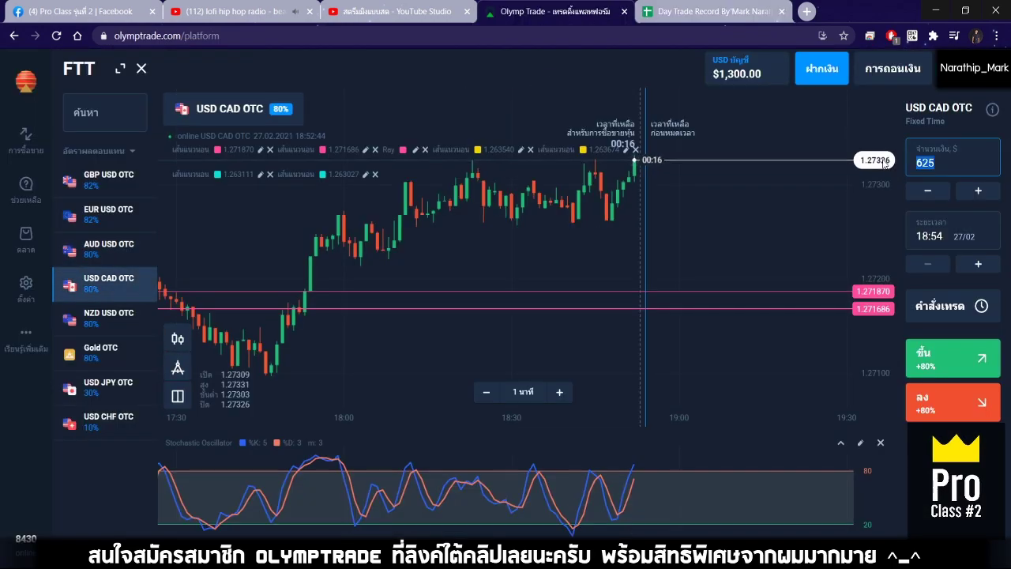
type("100")
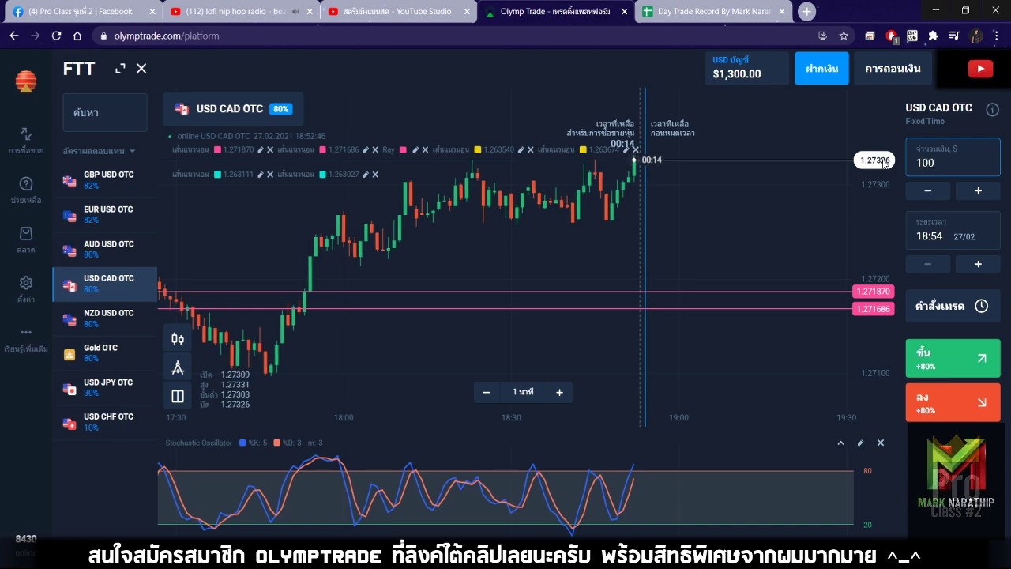
Step: Compare the EUR USD, AUD USD, USD CAD, NZD USD and GBP USD OTC charts for a possible trade entry
left_click(110, 213)
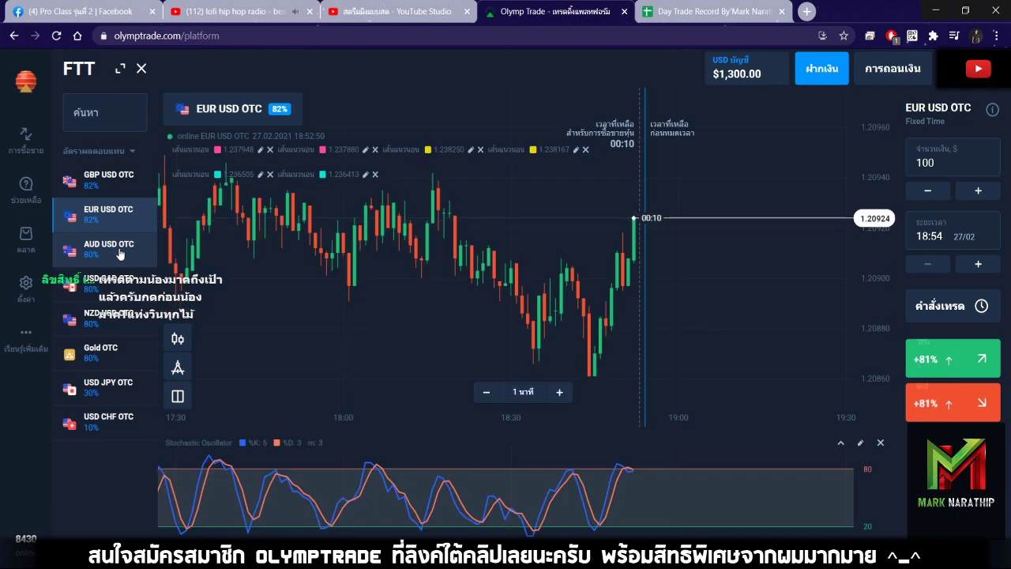
left_click(117, 250)
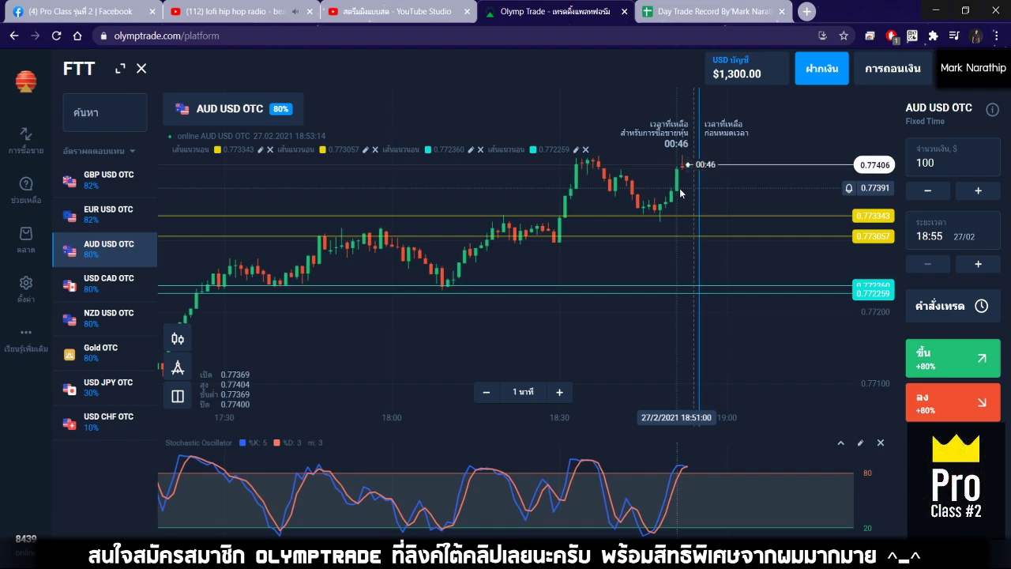
scroll(684, 188, "up", 1)
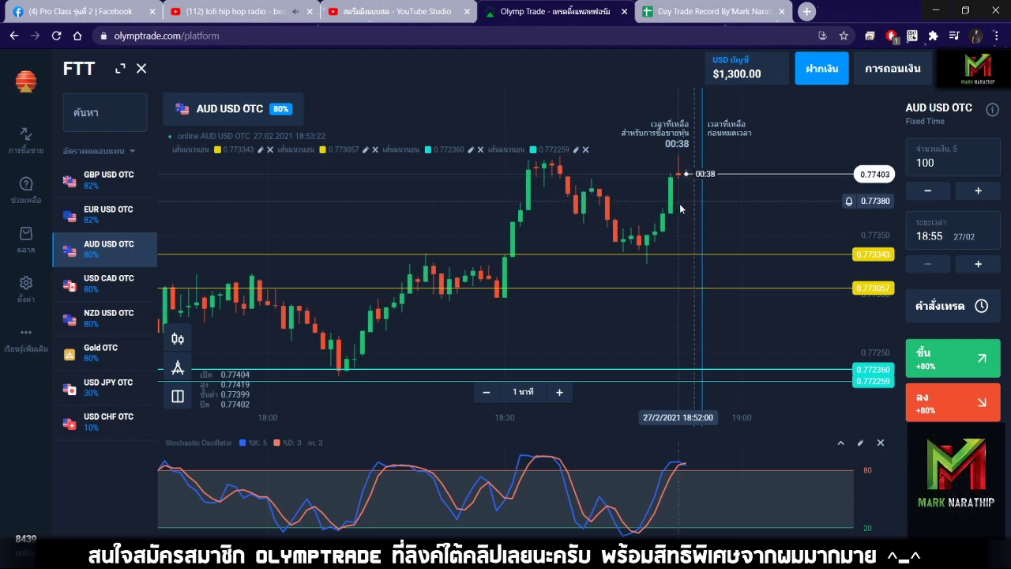
scroll(683, 205, "down", 1)
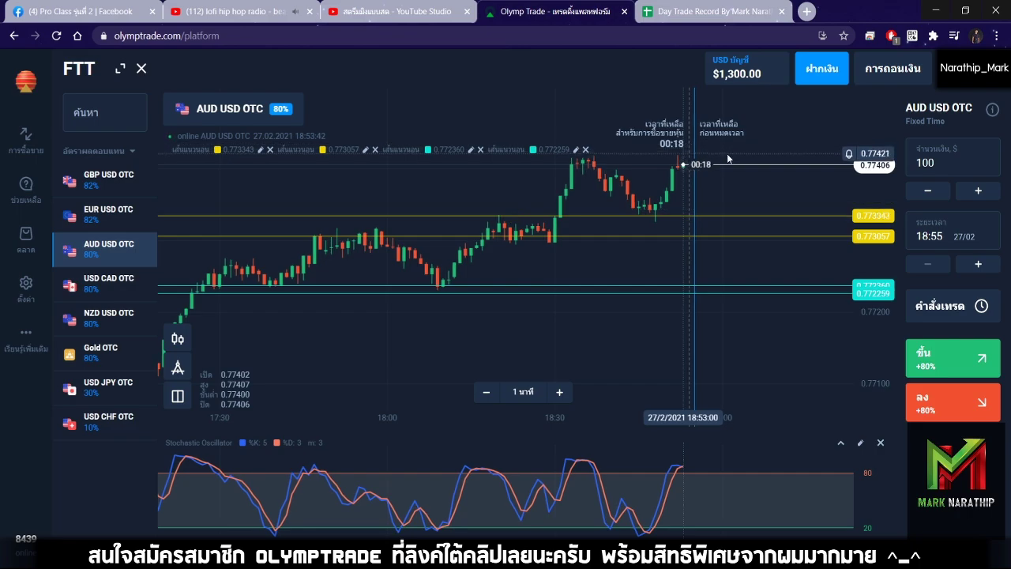
scroll(695, 162, "down", 2)
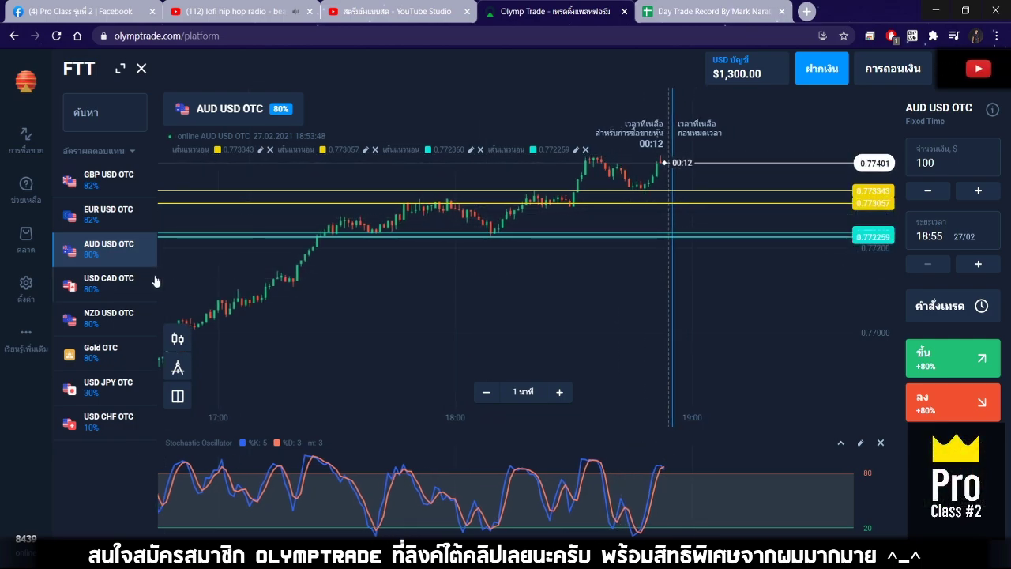
left_click(109, 283)
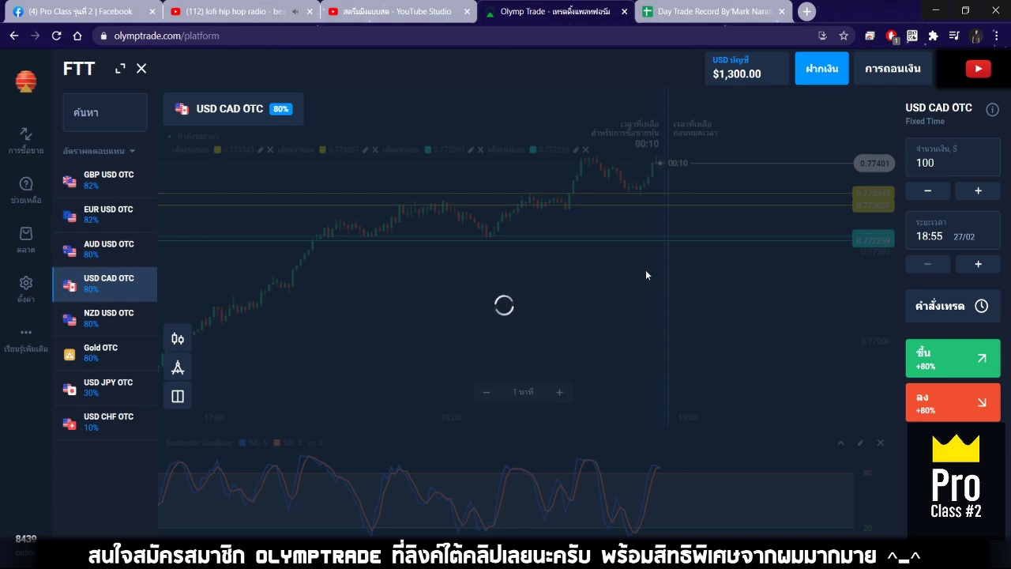
left_click(108, 318)
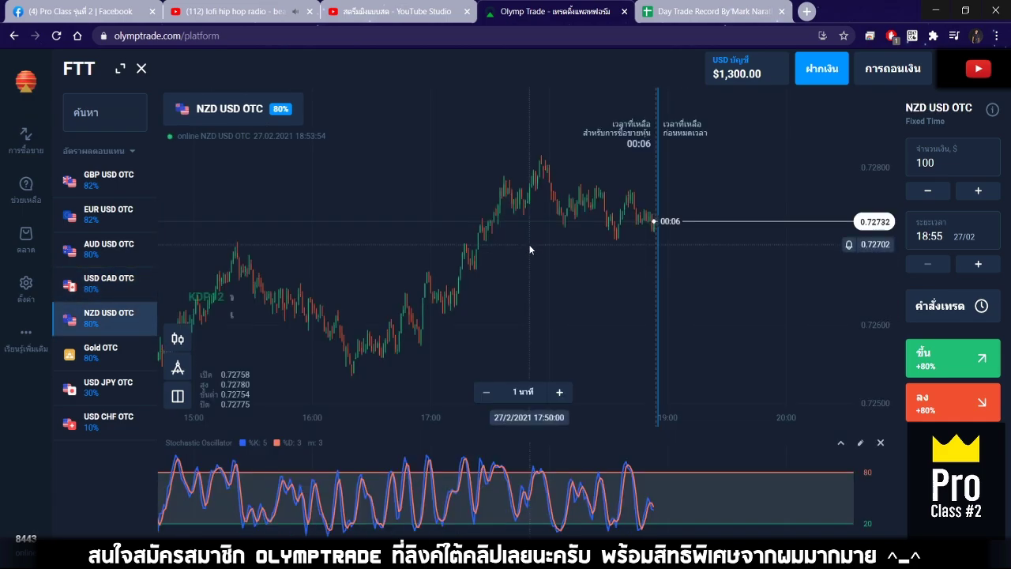
left_click(108, 177)
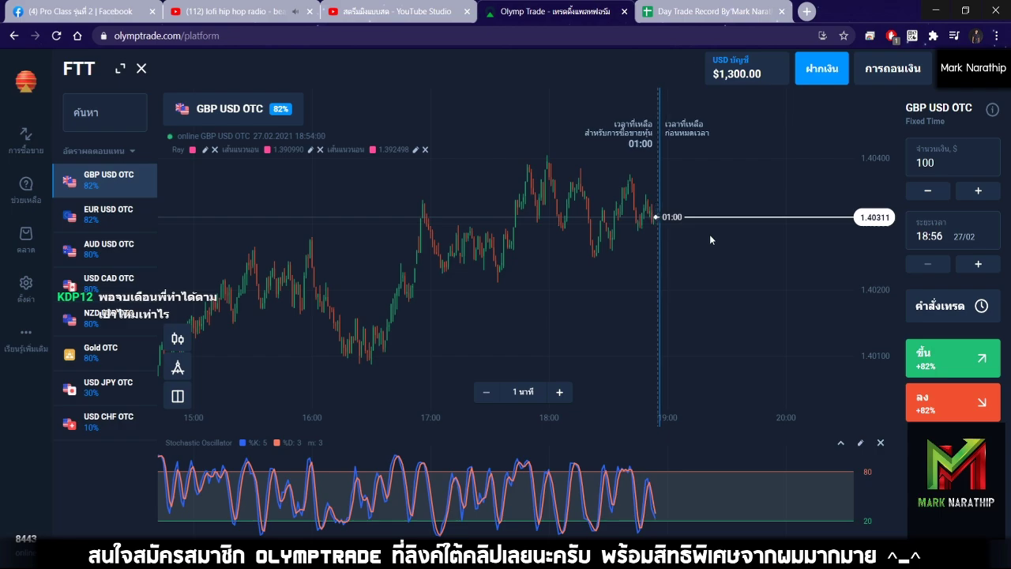
left_click(109, 213)
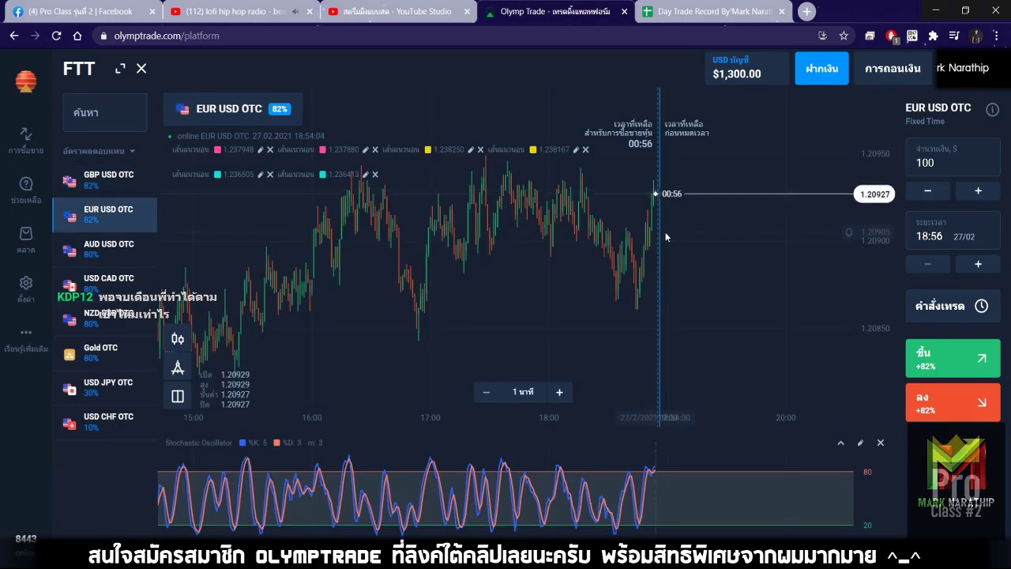
Step: Return to the AUD USD OTC chart, examine its latest candles and place a $100 up trade
left_click(108, 248)
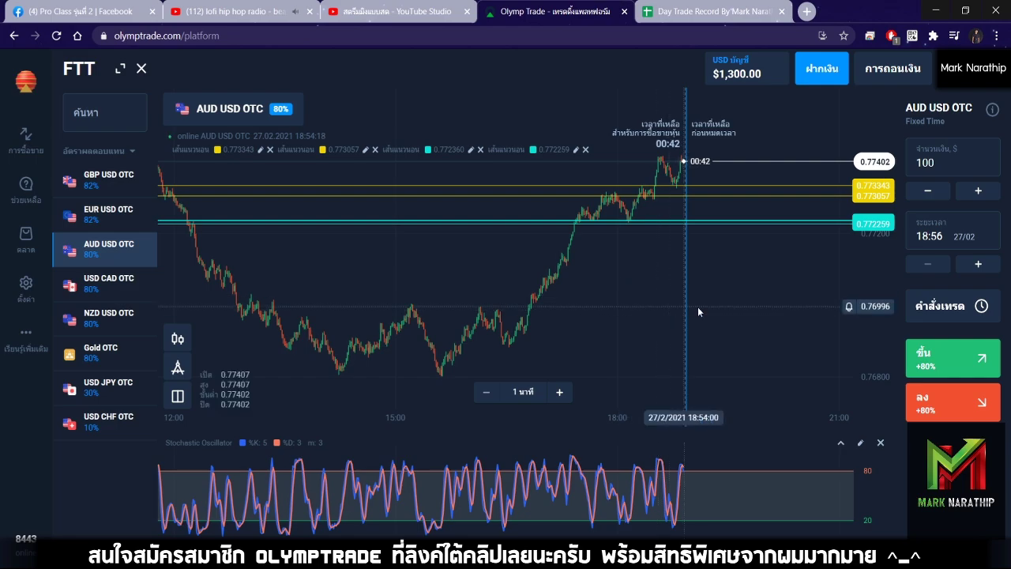
scroll(670, 303, "up", 5)
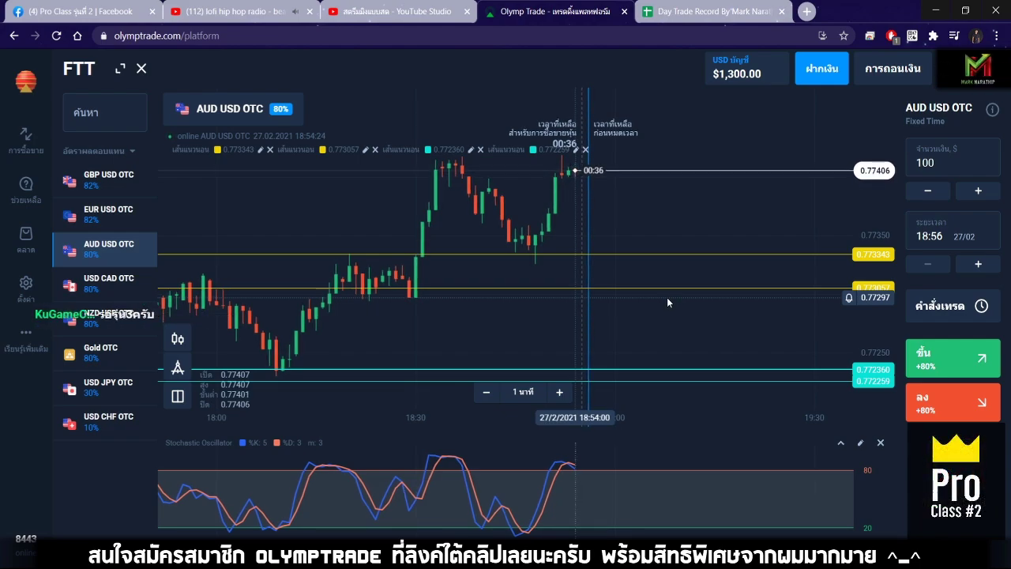
scroll(654, 227, "up", 1)
scroll(654, 232, "up", 2)
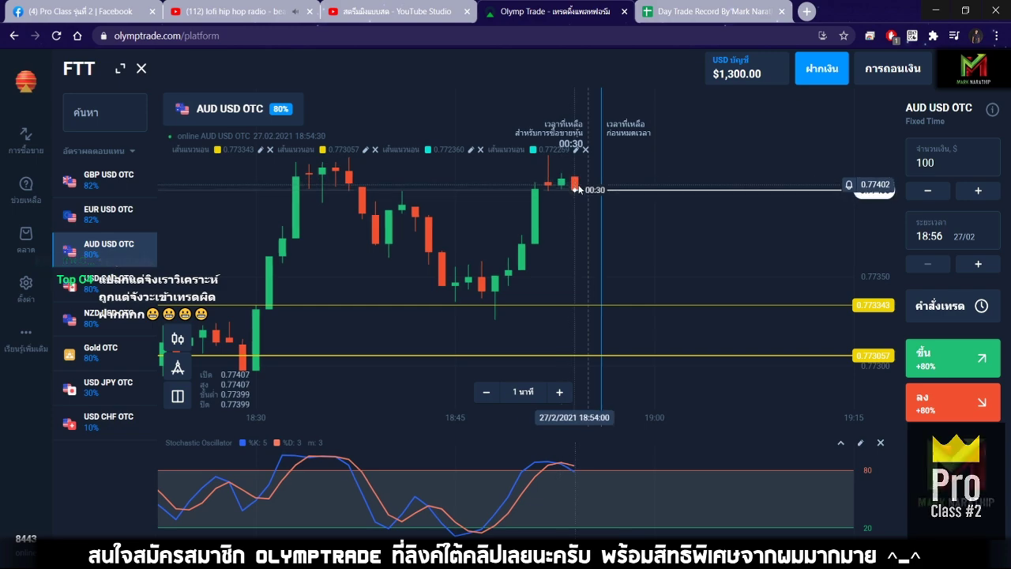
left_click_drag(578, 192, 663, 192)
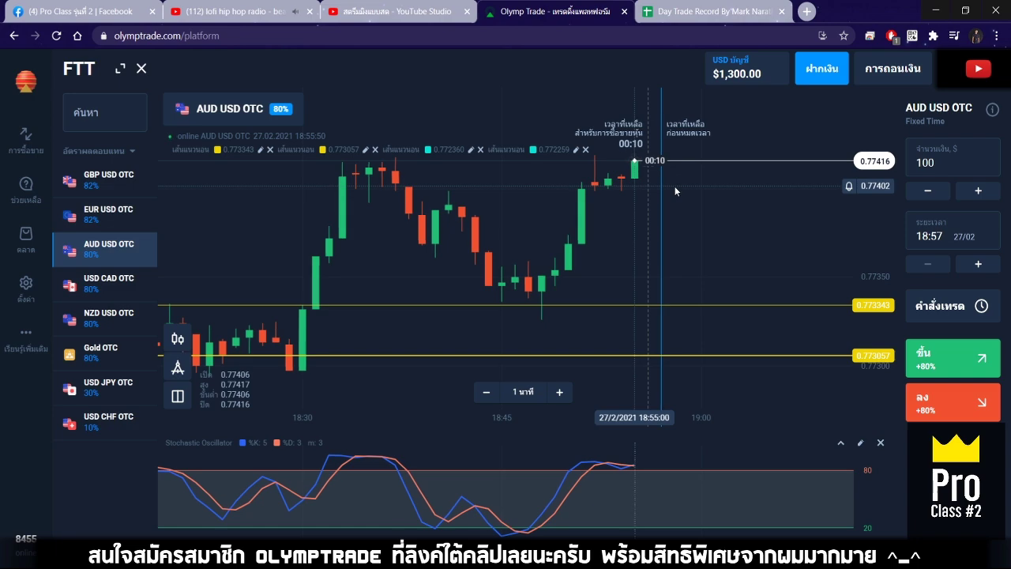
scroll(669, 194, "up", 4)
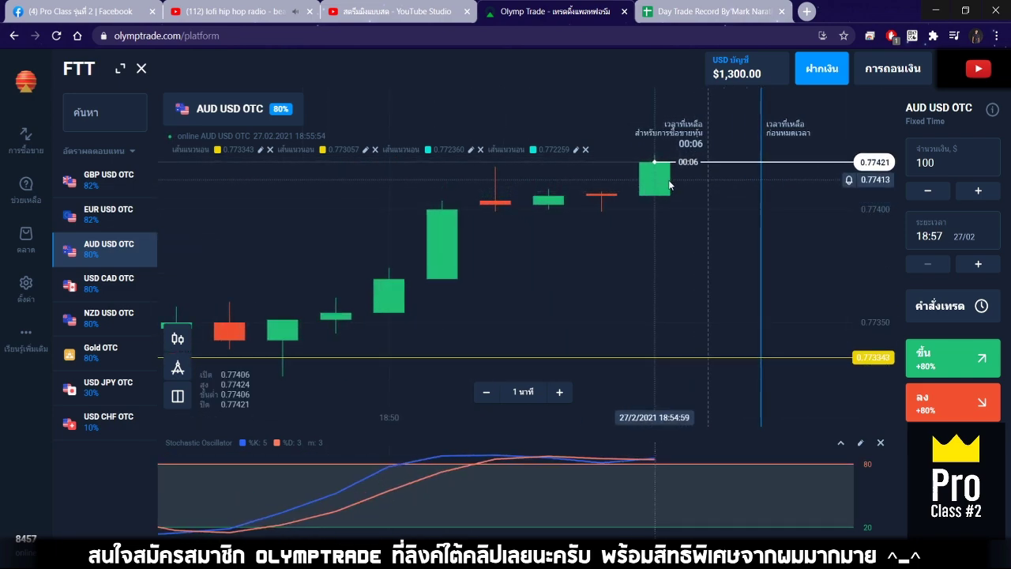
scroll(670, 183, "down", 2)
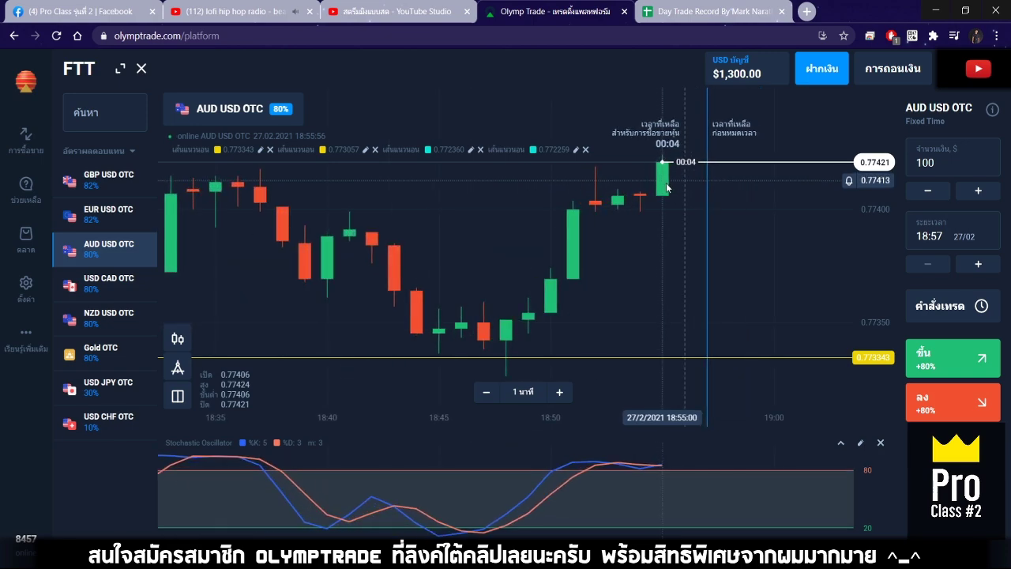
key("shift+w")
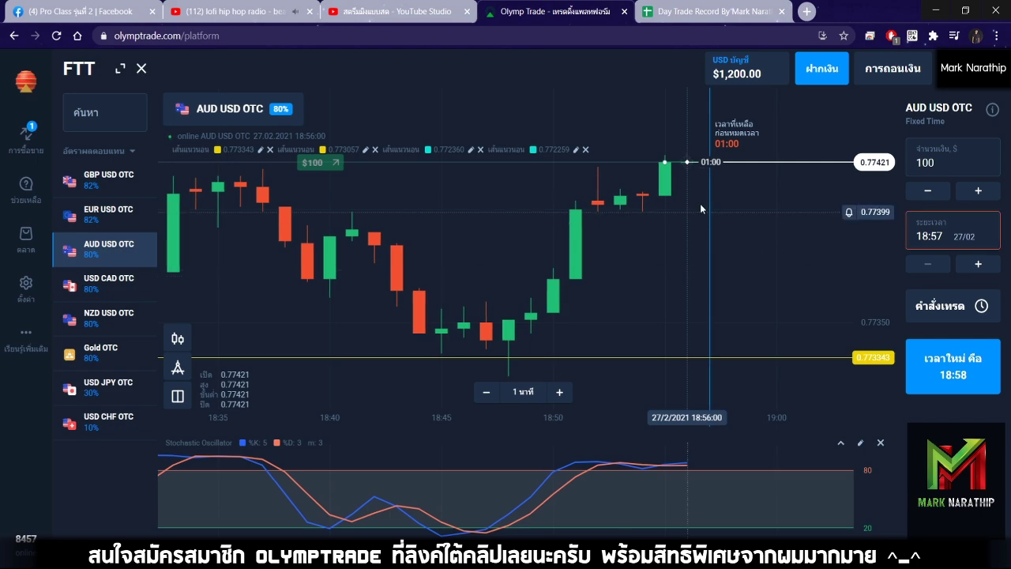
Step: Follow the price against the open $100 AUD USD OTC trade until it expires, checking the trade record meanwhile
scroll(693, 188, "up", 3)
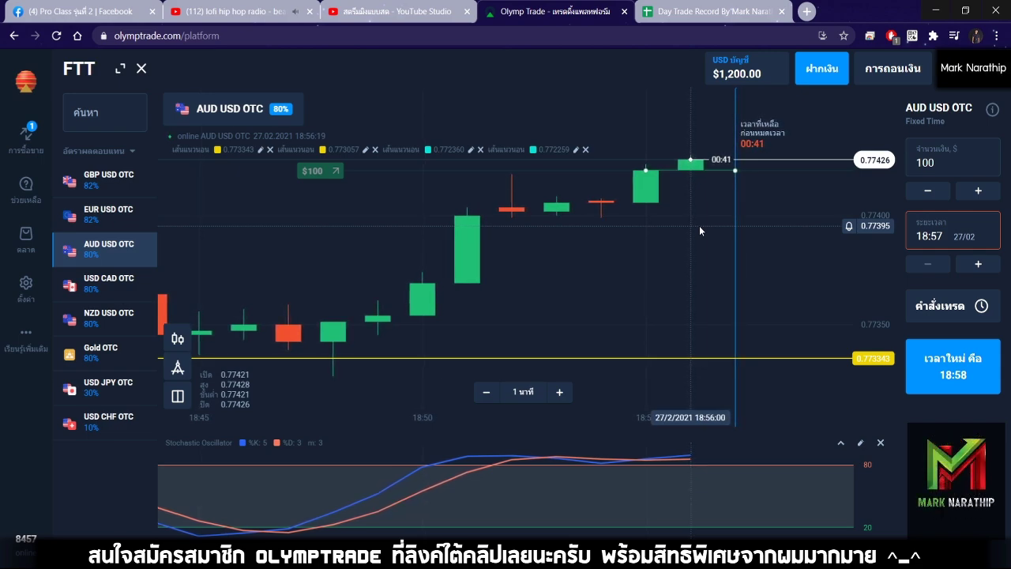
scroll(675, 214, "down", 5)
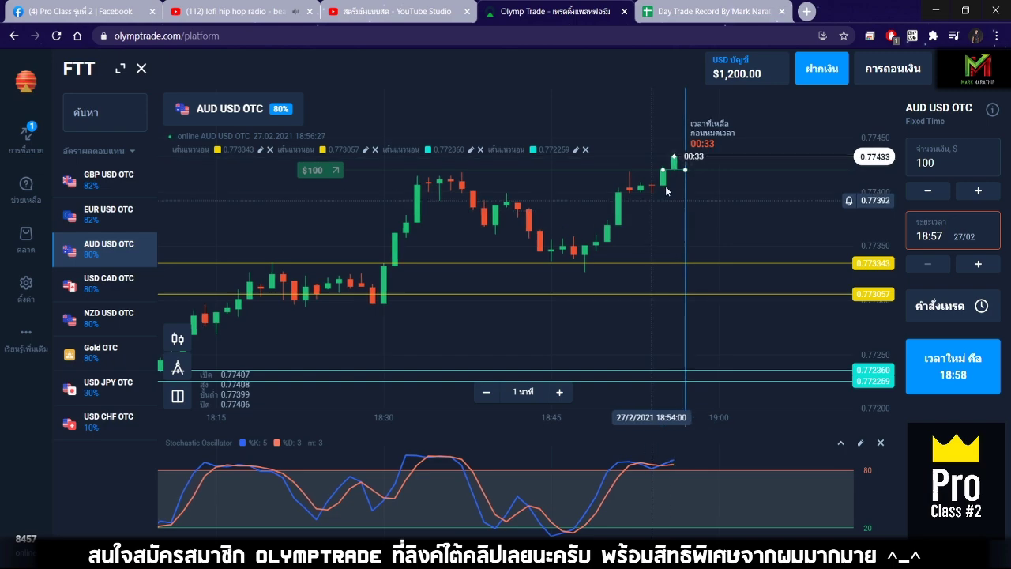
scroll(667, 210, "up", 3)
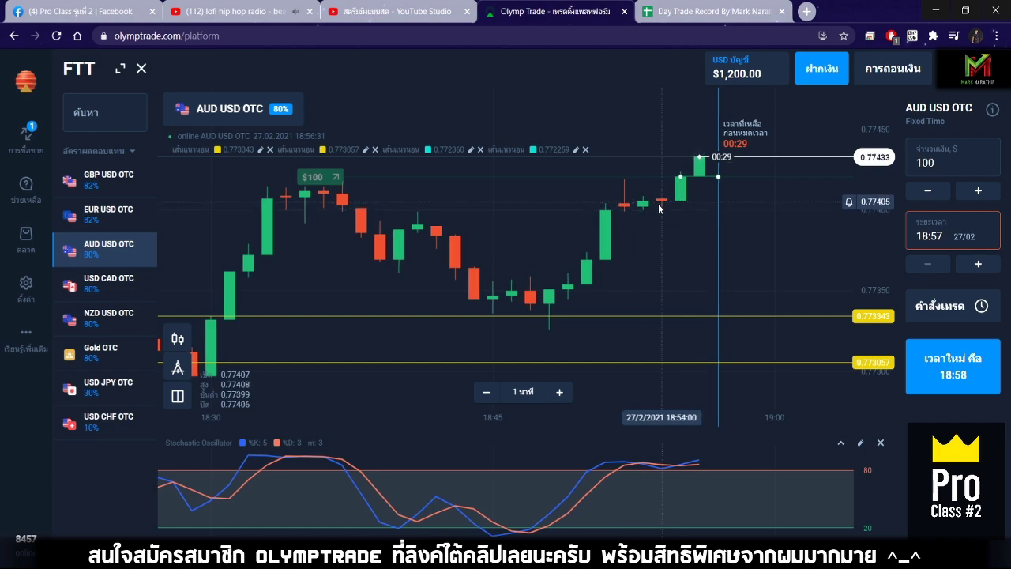
scroll(647, 211, "up", 2)
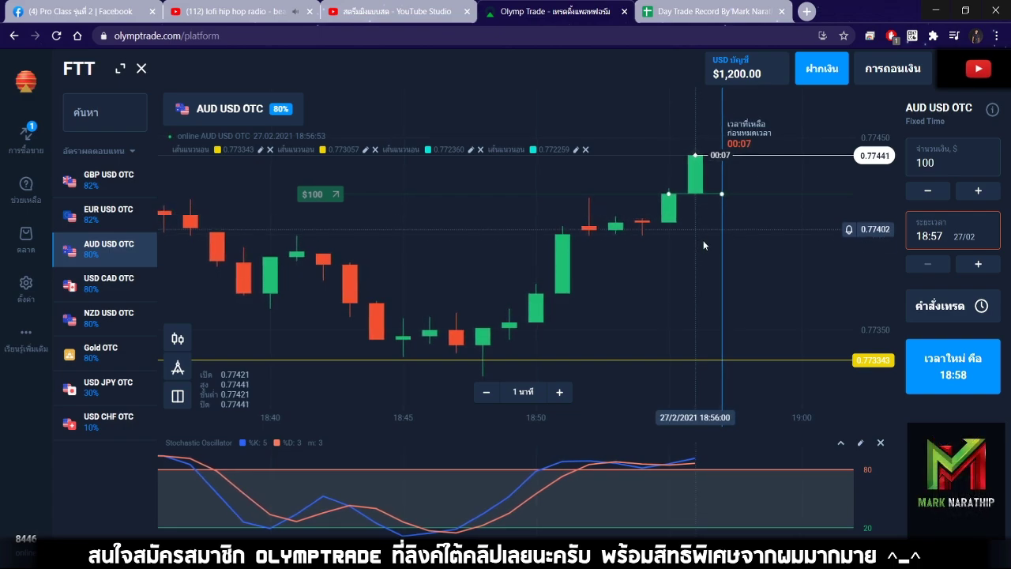
left_click(707, 12)
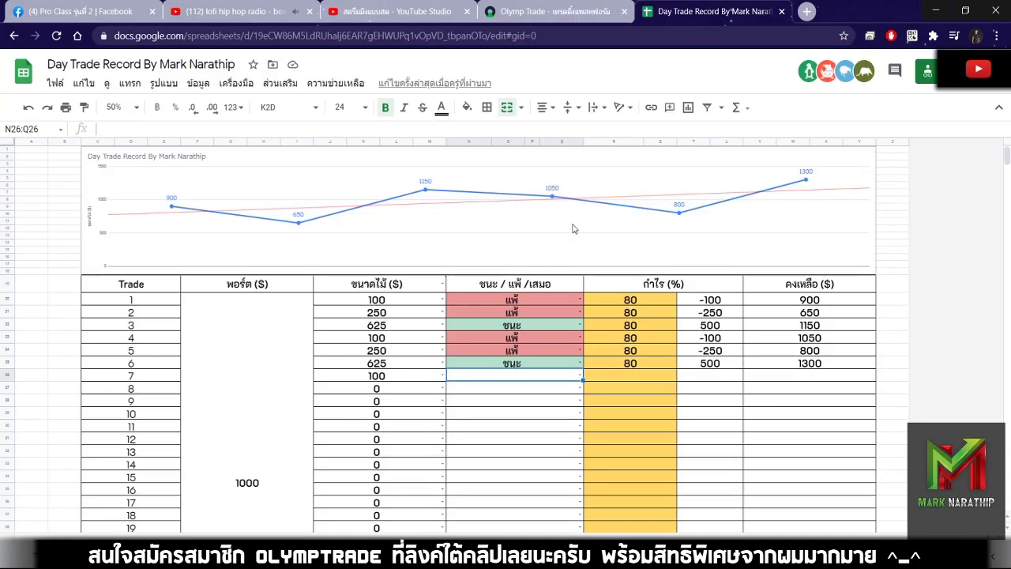
scroll(571, 263, "down", 5)
left_click(551, 16)
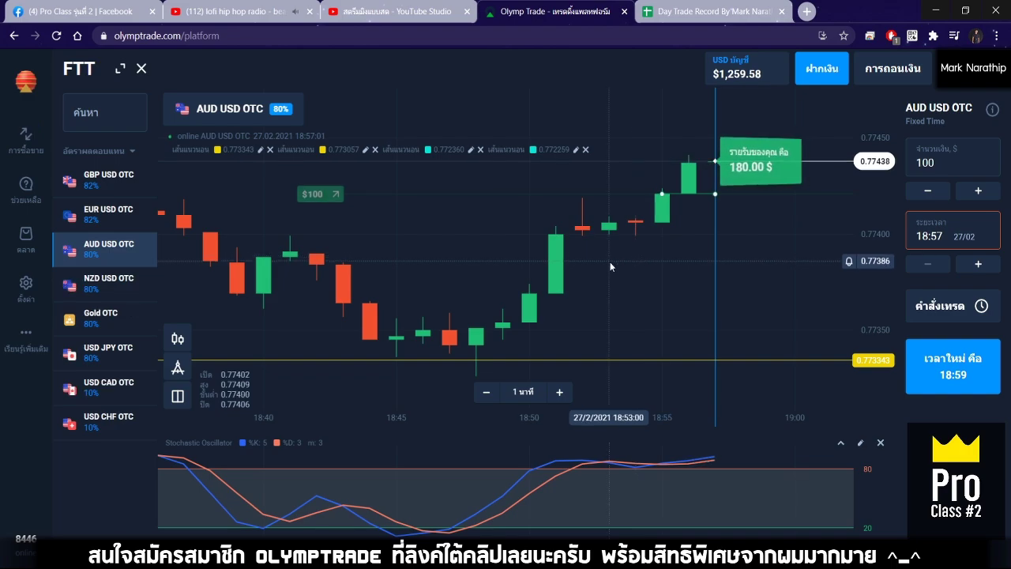
Step: Switch to the Google Sheets trade record and log trade 7 as ชนะ with an 80 percent payout
left_click(662, 9)
scroll(459, 247, "up", 5)
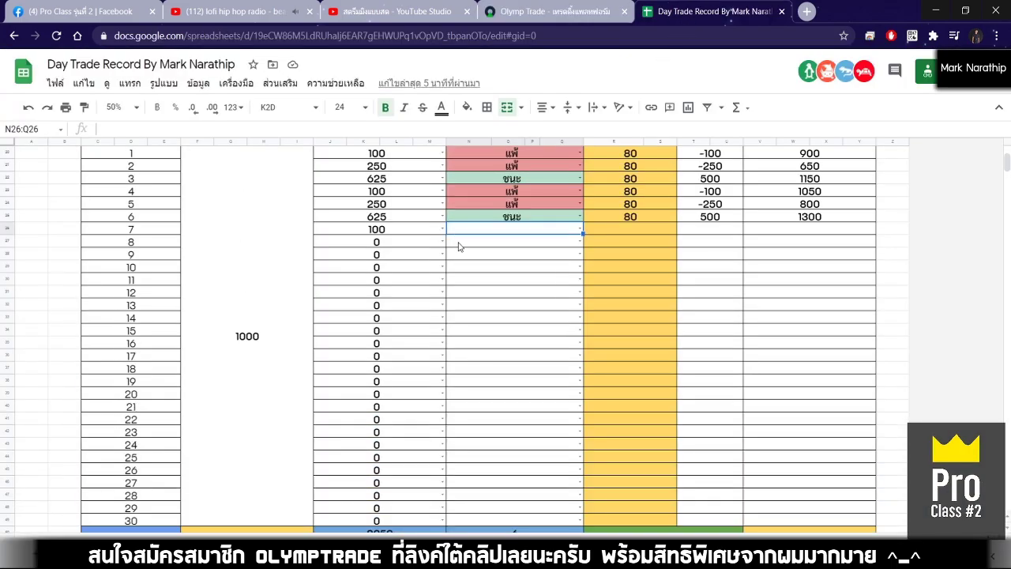
double_click(469, 234)
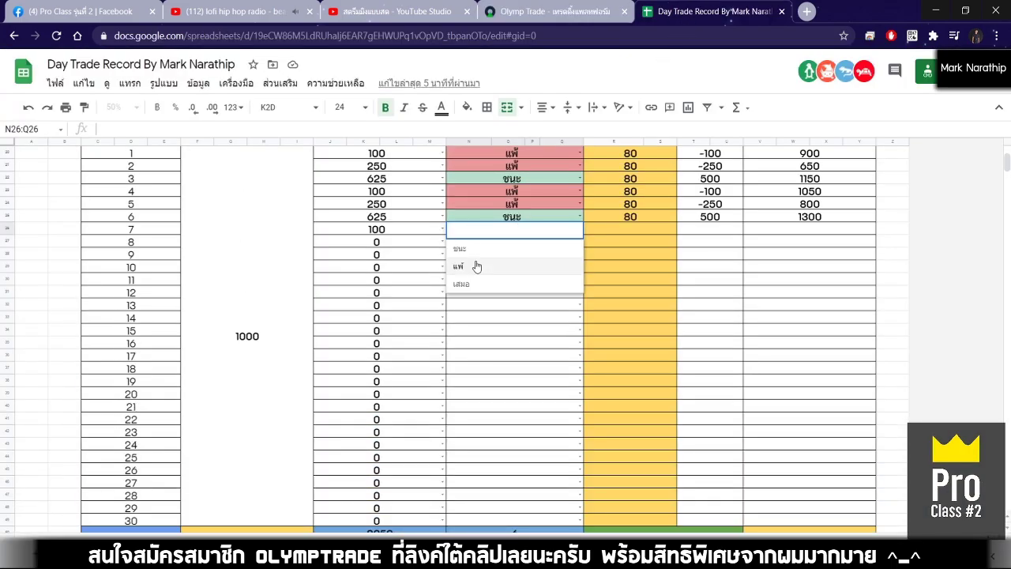
left_click(468, 247)
left_click(668, 233)
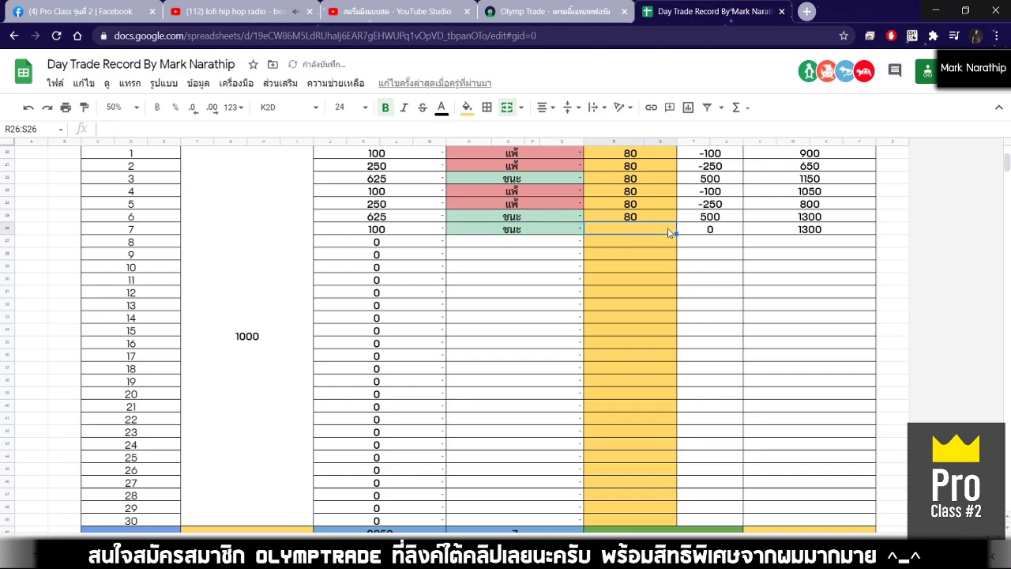
type("80")
key("Return")
Step: Review the balance chart, the logged trades and the total profit cell against the $500.00 goal
scroll(660, 231, "up", 3)
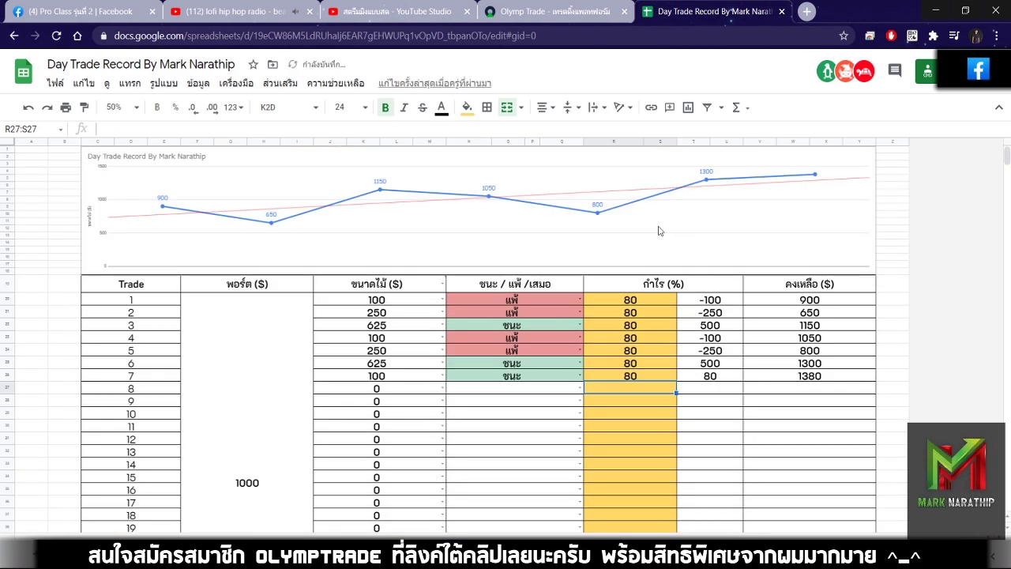
scroll(655, 266, "down", 10)
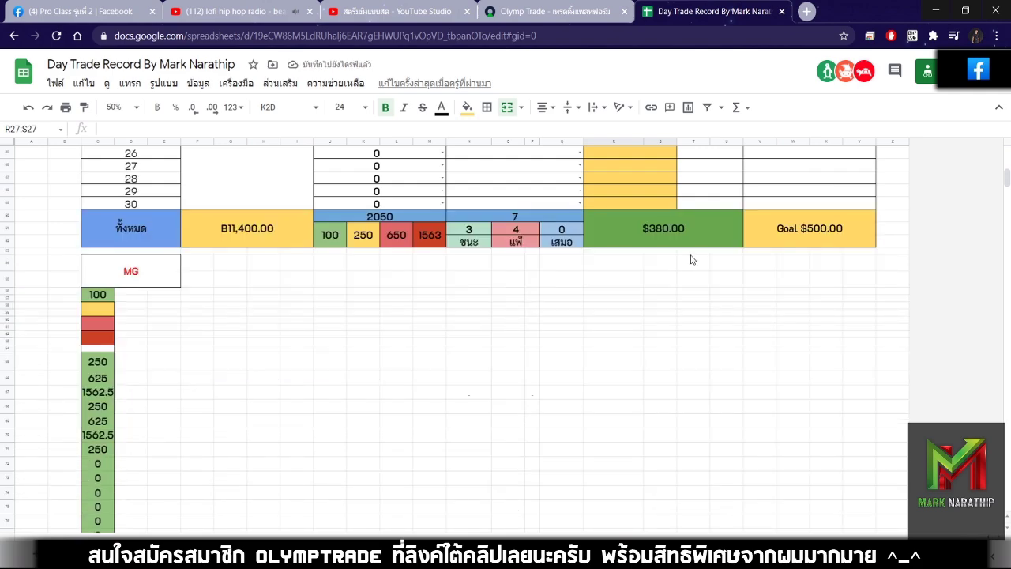
left_click(662, 213)
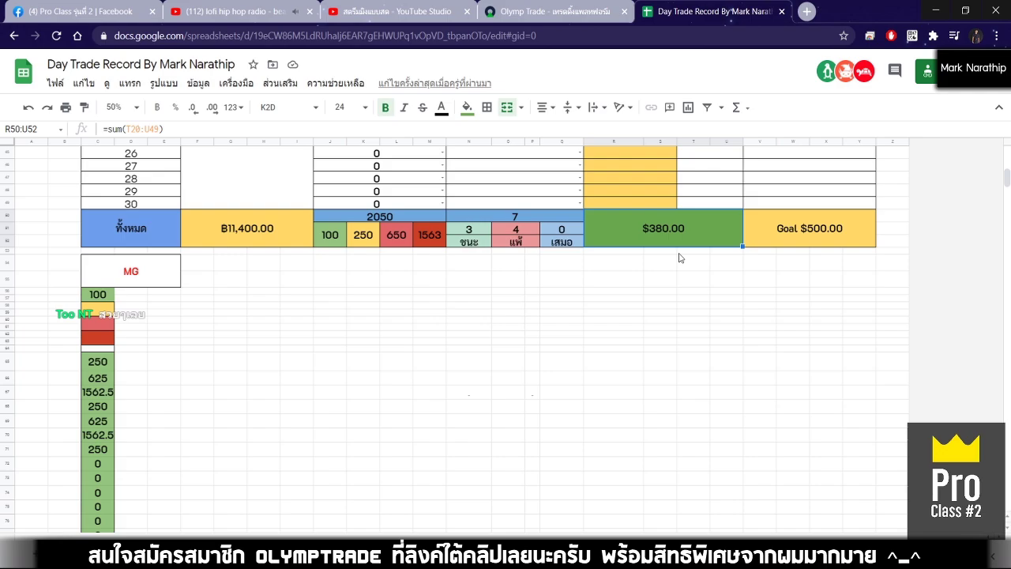
scroll(679, 258, "up", 6)
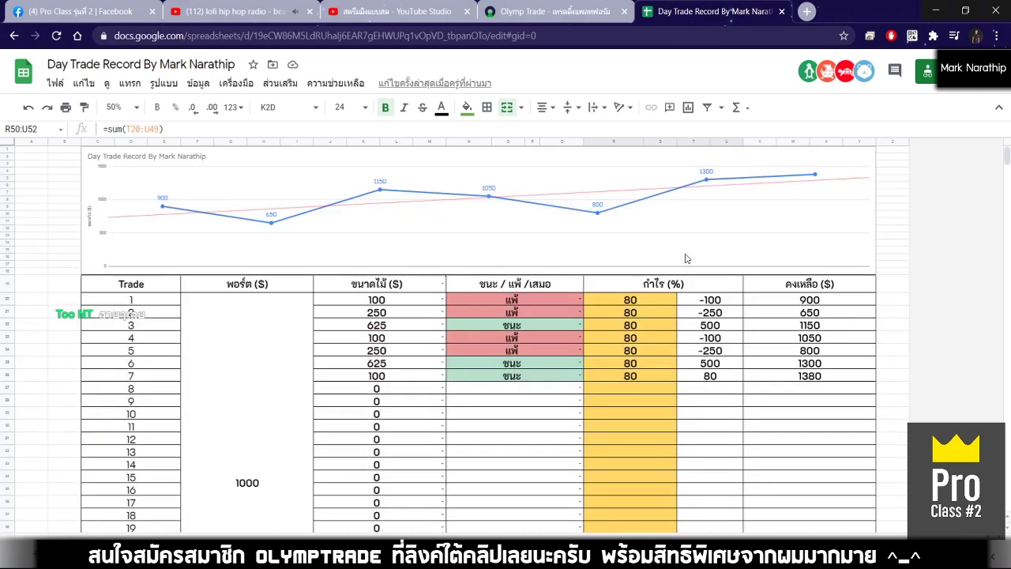
scroll(629, 397, "down", 5)
scroll(629, 397, "up", 5)
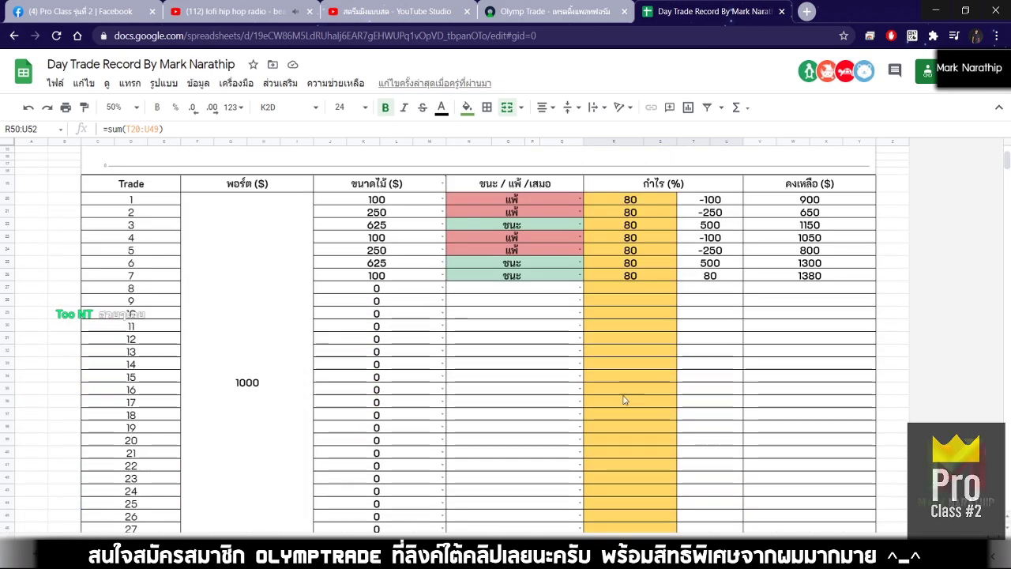
scroll(623, 401, "down", 4)
scroll(672, 357, "up", 4)
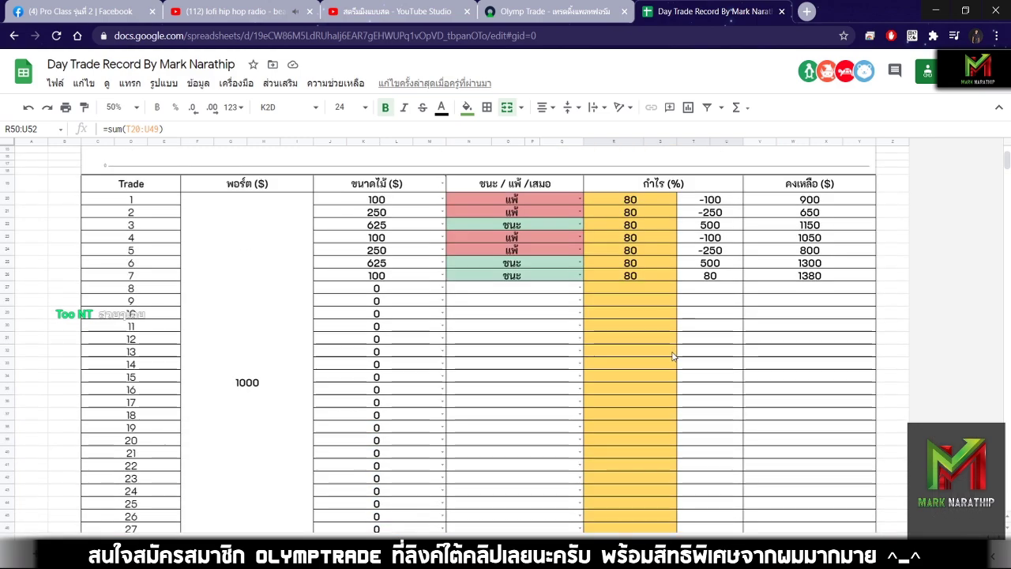
Step: Enter 100 as the trade size of trade 8 in the record
left_click(421, 293)
type("100")
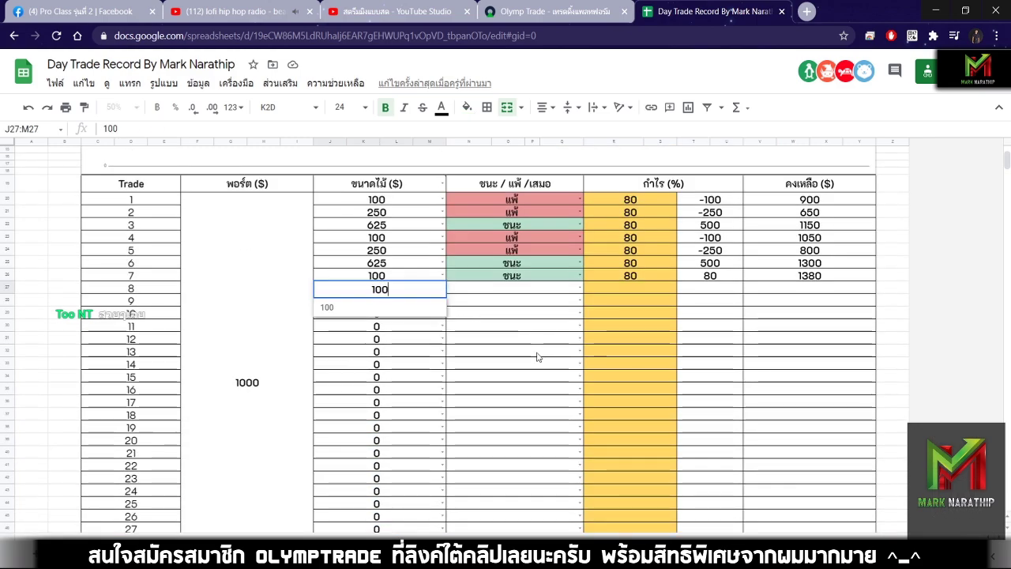
key("Return")
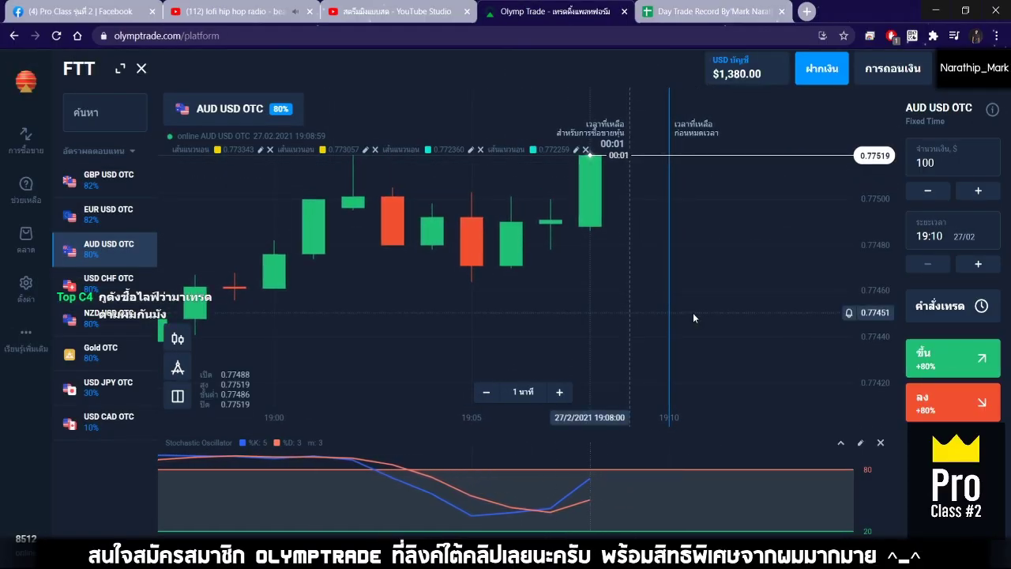
Step: Set the AUD USD OTC trade duration to 1 minute in Olymp Trade and place a $100 up trade
left_click(940, 236)
left_click(786, 233)
left_click(775, 294)
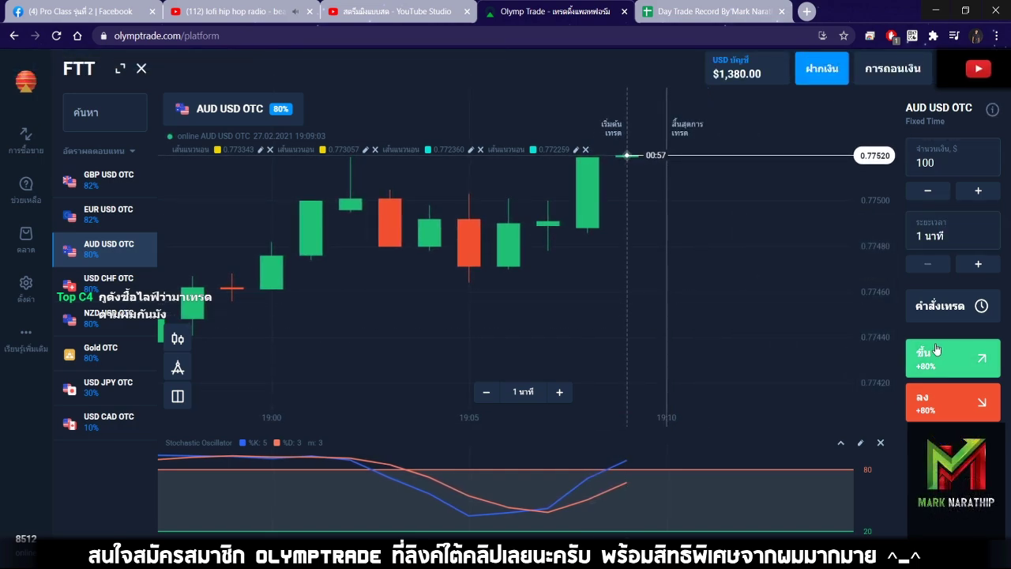
scroll(690, 250, "up", 3)
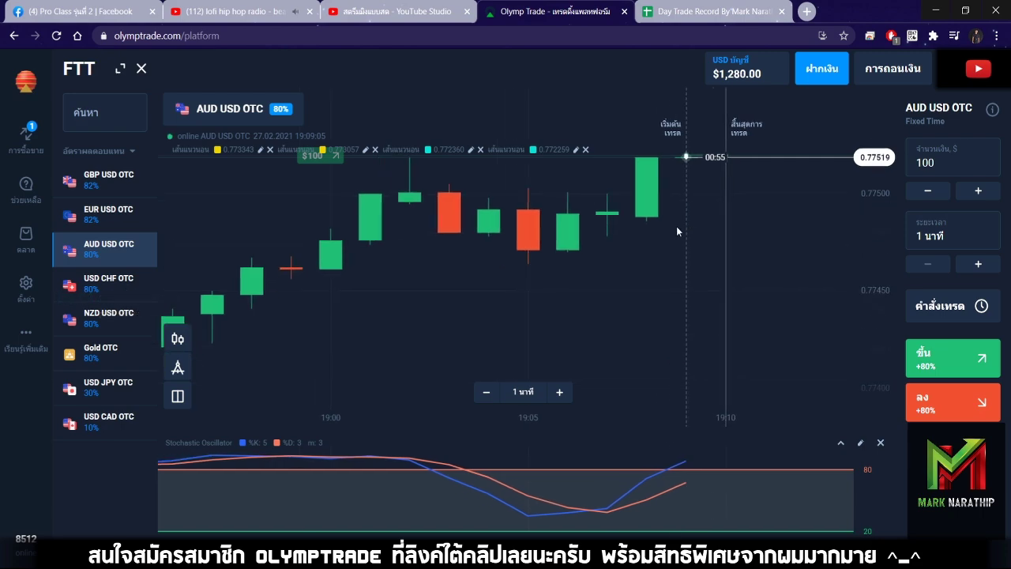
Step: Follow the AUD USD OTC candles until the open $100 up trade expires, briefly checking the trade record in Google Sheets
scroll(701, 212, "down", 5)
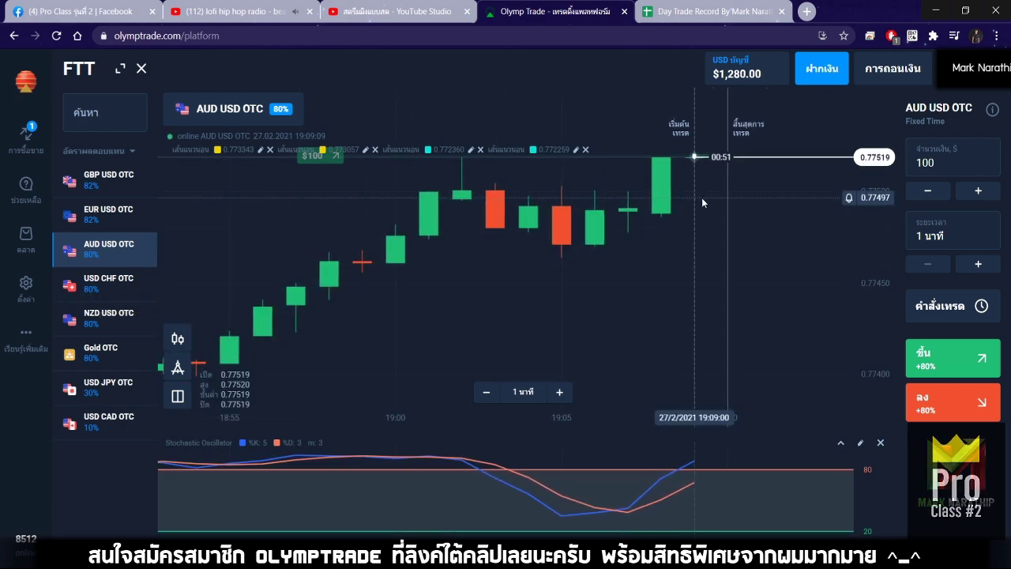
key("ctrl+Tab")
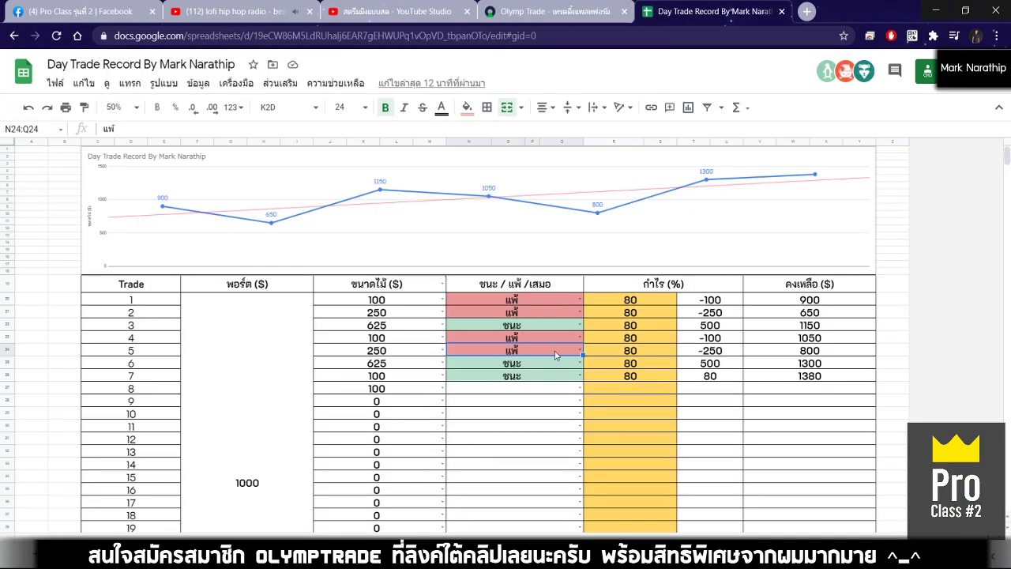
scroll(442, 417, "down", 3)
left_click(569, 19)
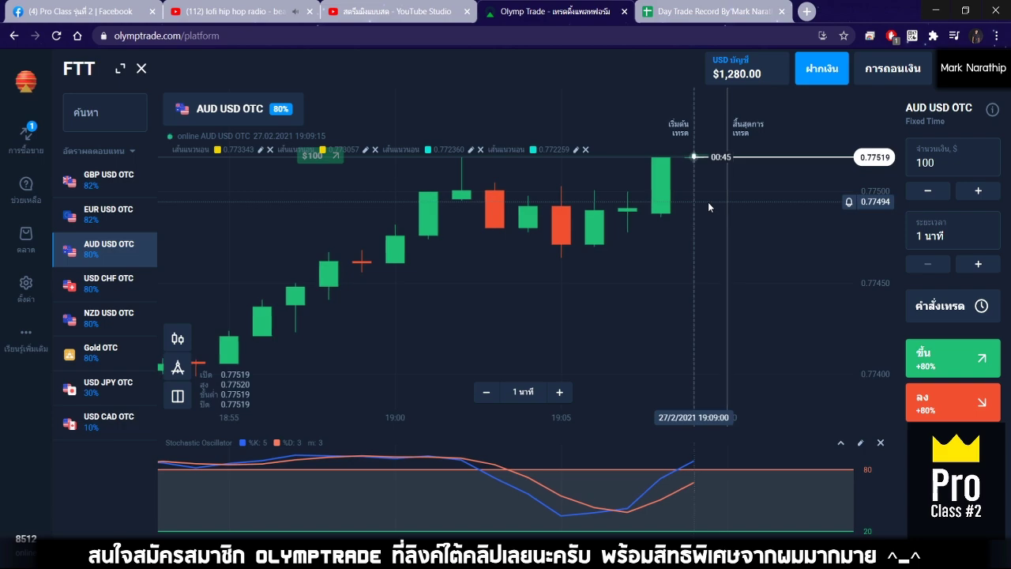
scroll(500, 217, "down", 2)
scroll(499, 217, "down", 1)
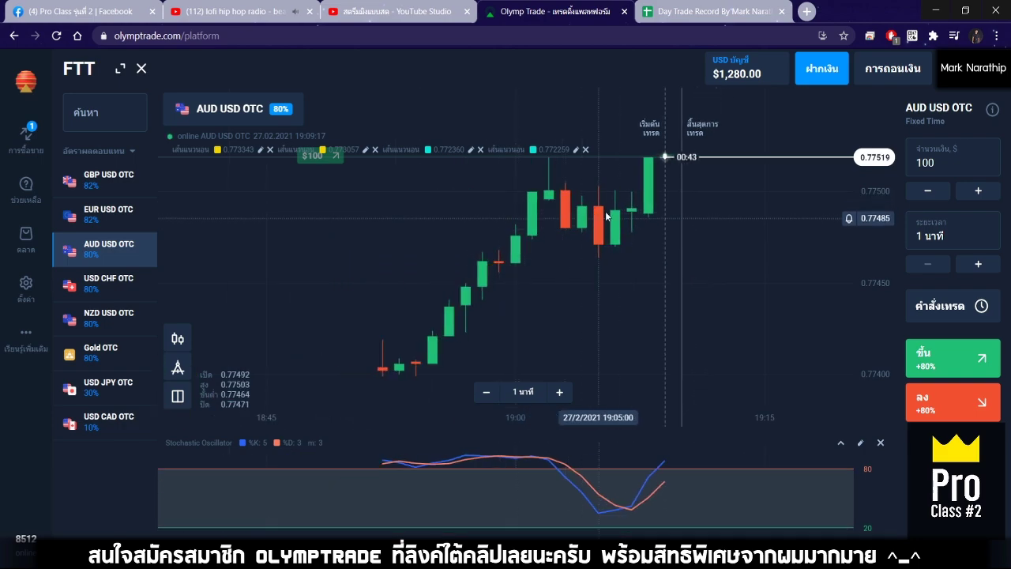
scroll(579, 196, "up", 1)
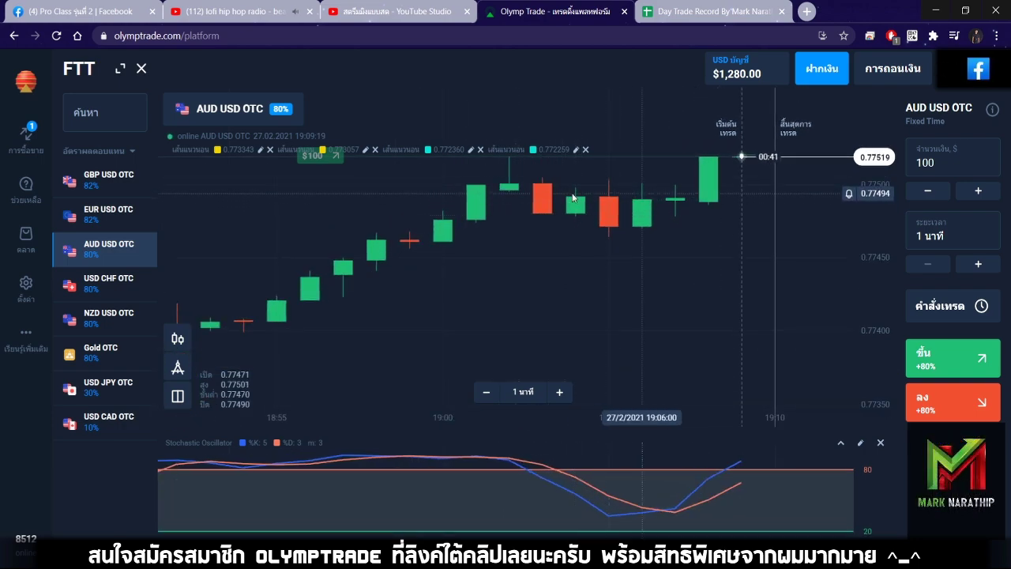
scroll(731, 201, "up", 1)
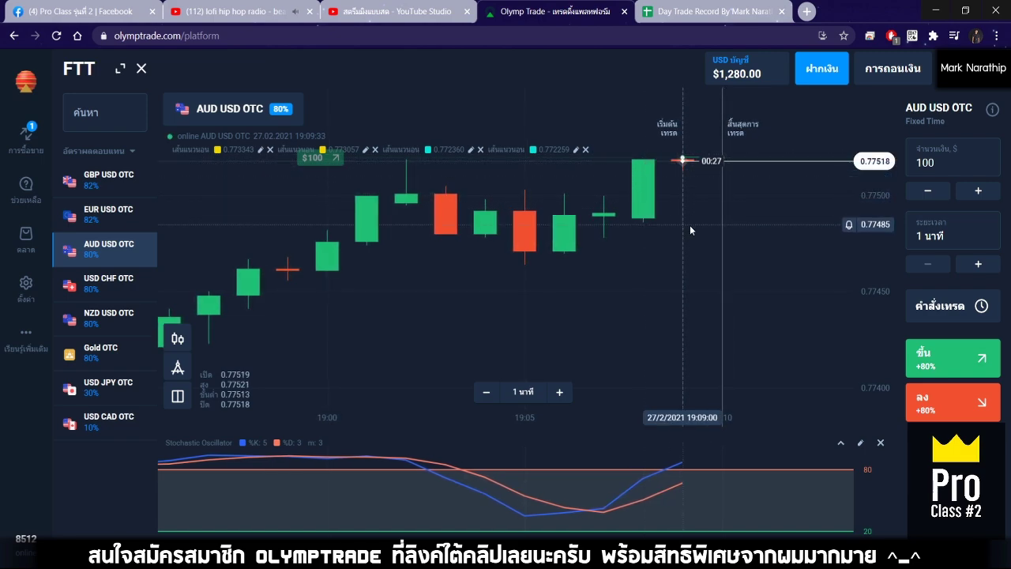
scroll(688, 228, "down", 2)
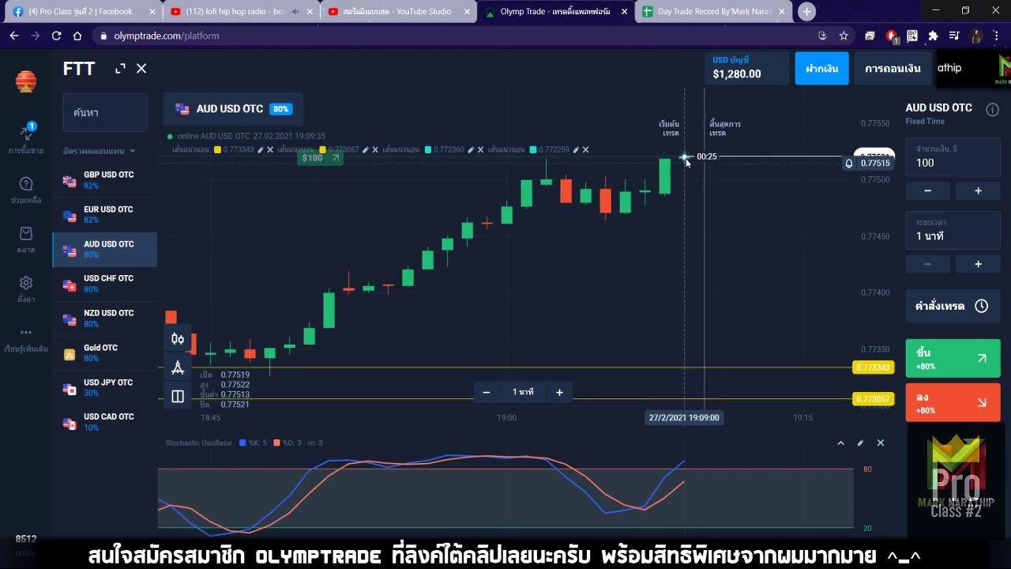
scroll(696, 195, "up", 4)
scroll(694, 202, "up", 2)
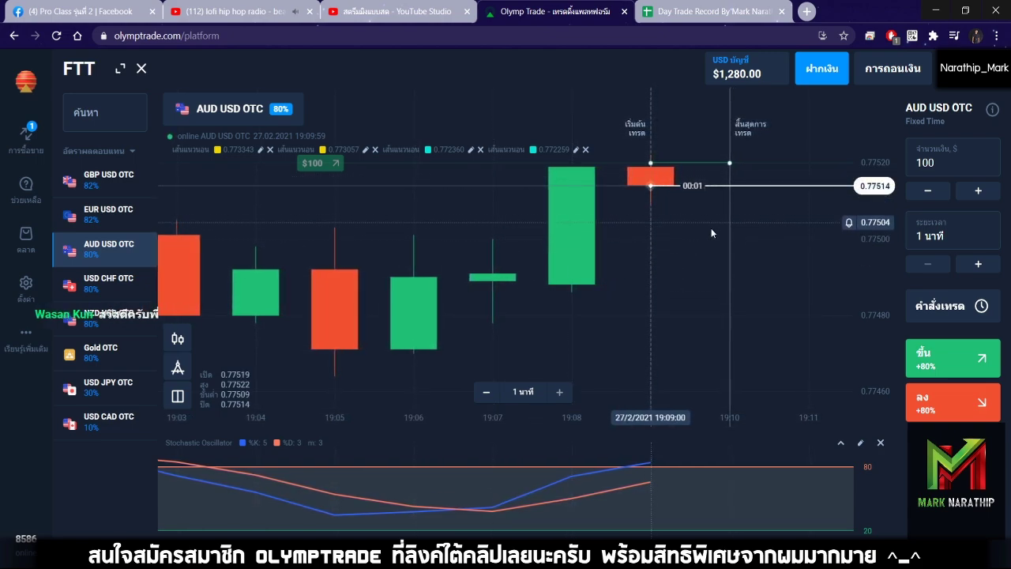
scroll(710, 223, "down", 2)
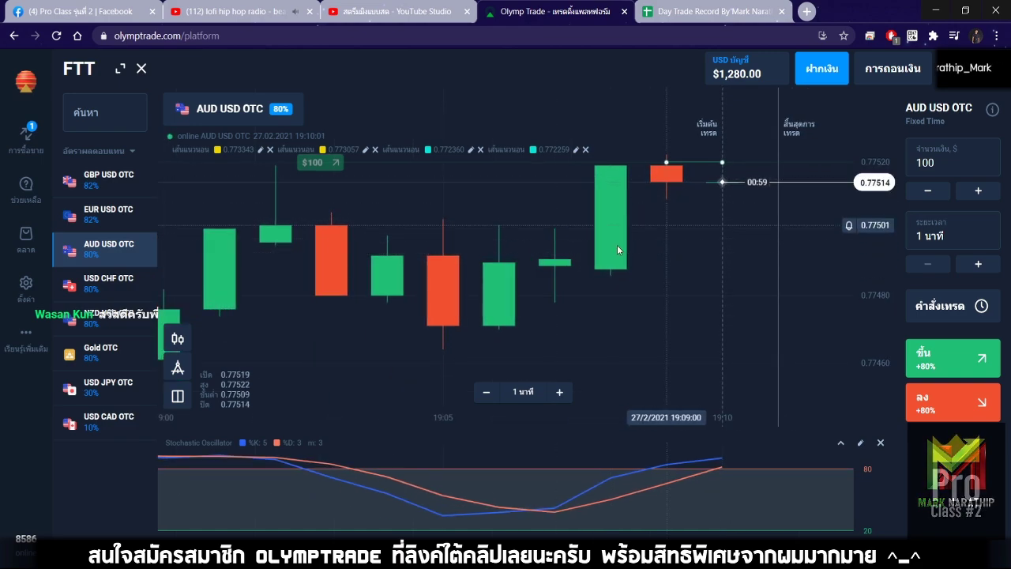
scroll(659, 273, "down", 1)
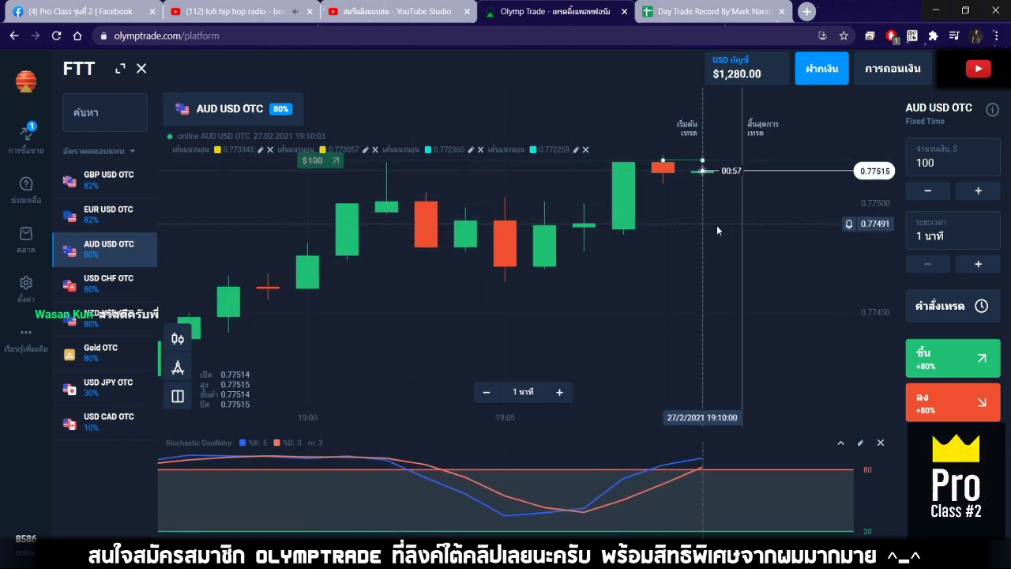
Step: Switch to the Google Sheets trade record and log trade 8 as แพ้ with an 80 percent payout
left_click(659, 15)
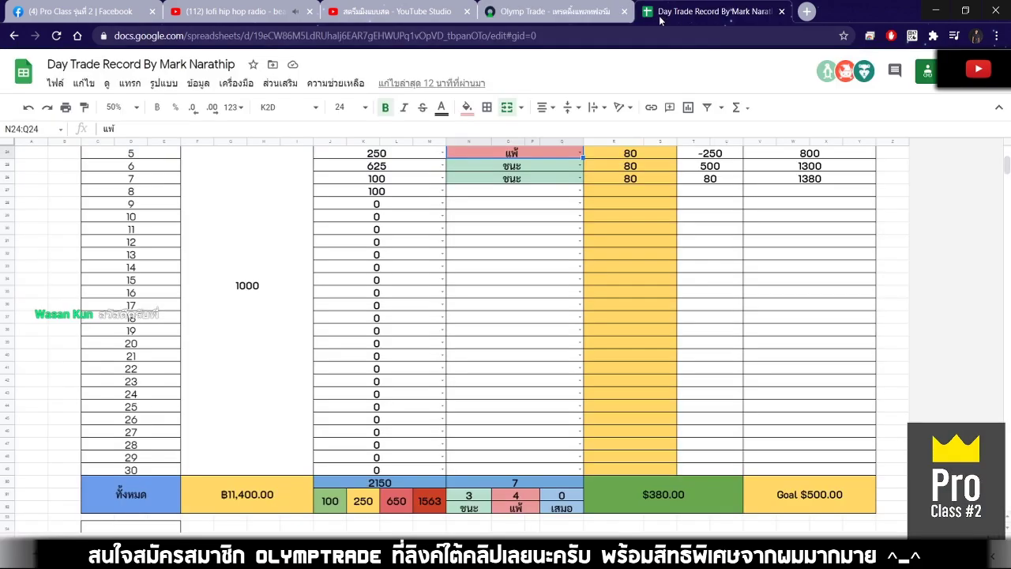
double_click(467, 196)
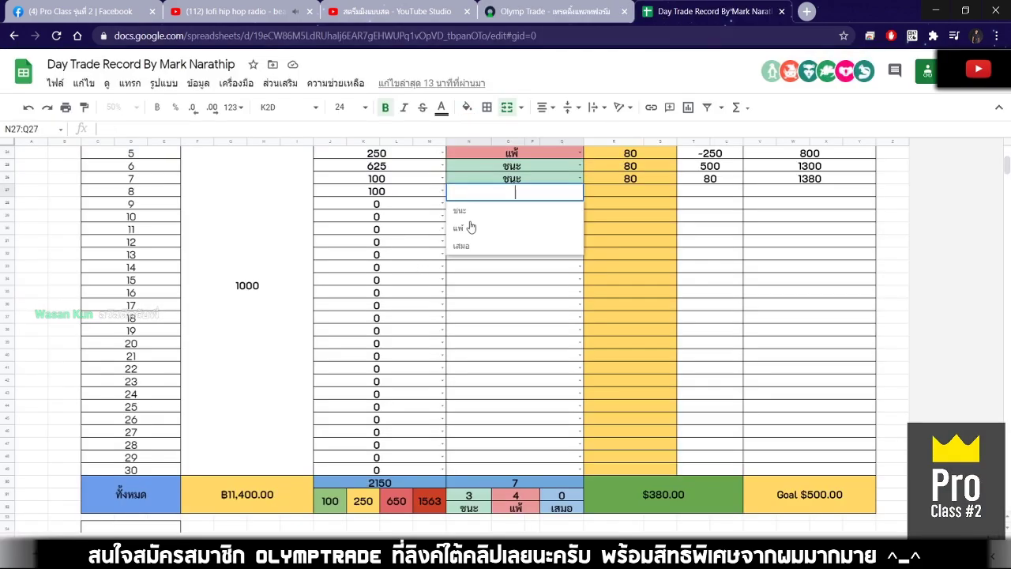
left_click(580, 228)
left_click(628, 193)
type("8")
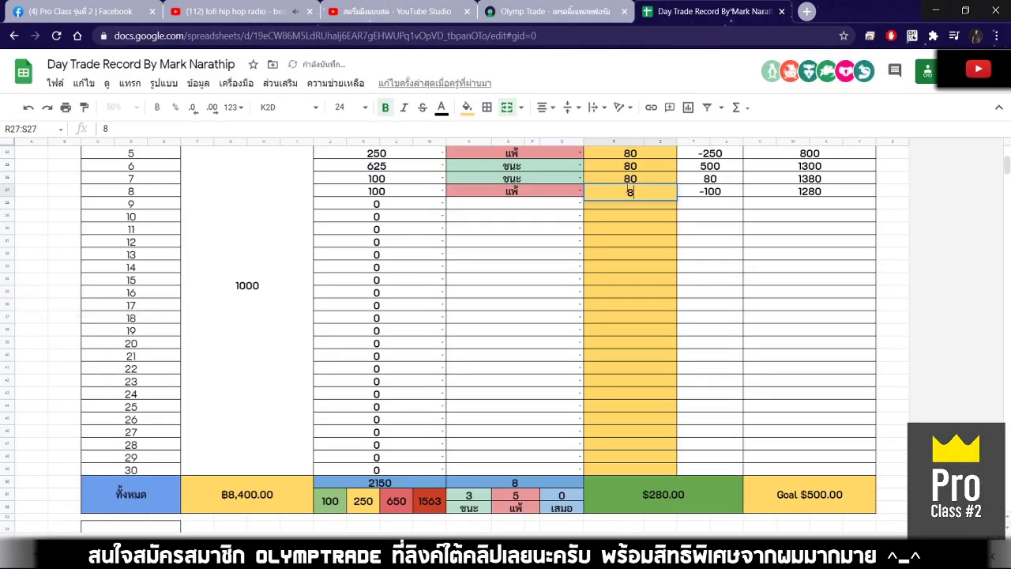
type("0")
key("Return")
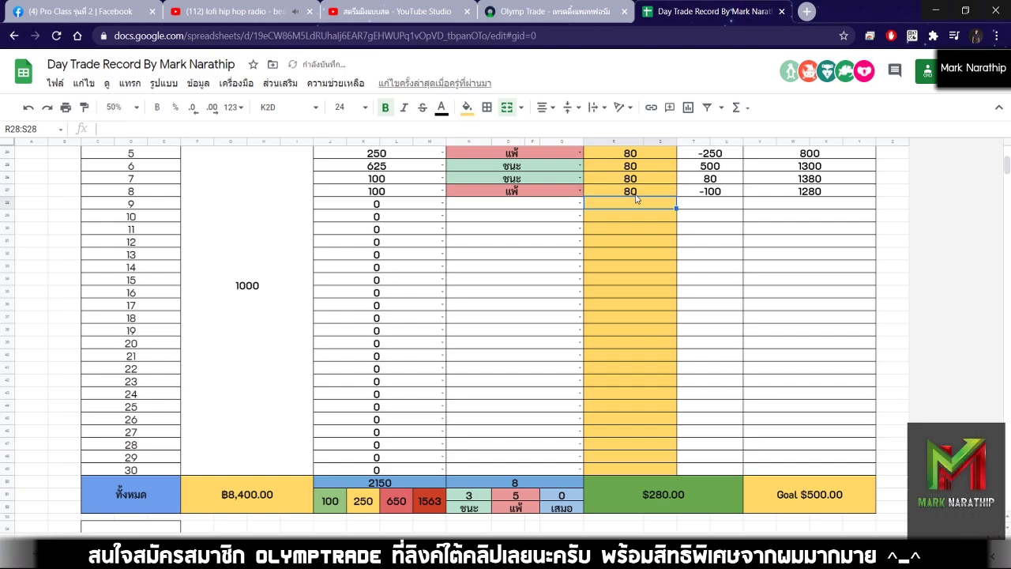
Step: Check the updated balance chart and totals, and enter 250 as the trade size of trade 9
scroll(636, 199, "up", 3)
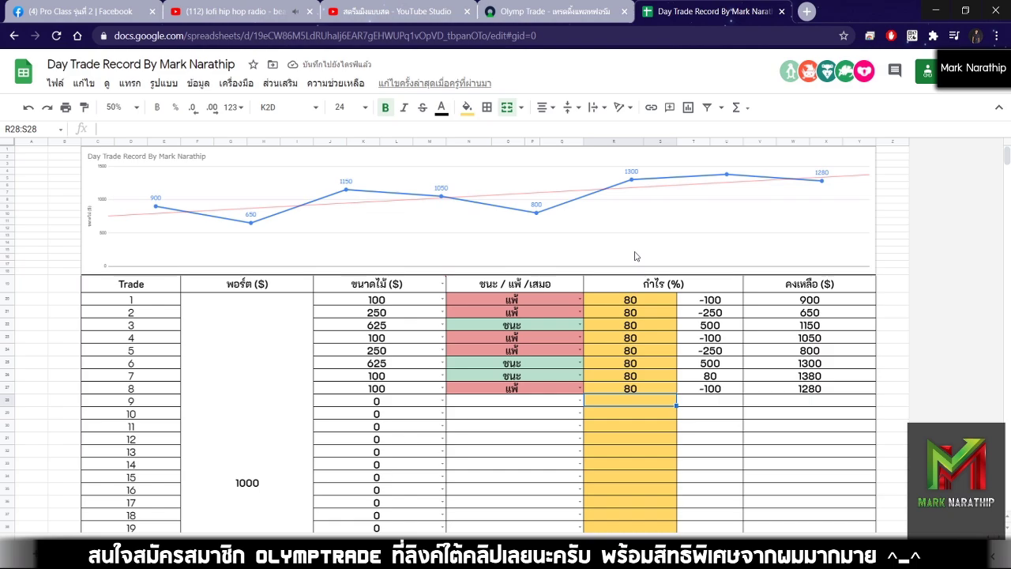
scroll(637, 256, "down", 1)
scroll(445, 365, "down", 5)
scroll(508, 353, "up", 4)
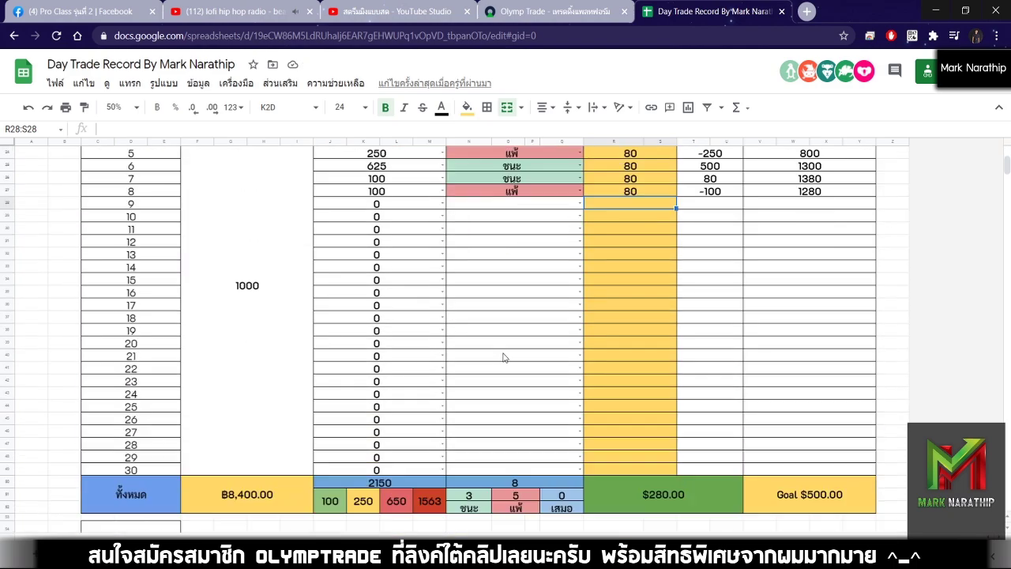
left_click(411, 305)
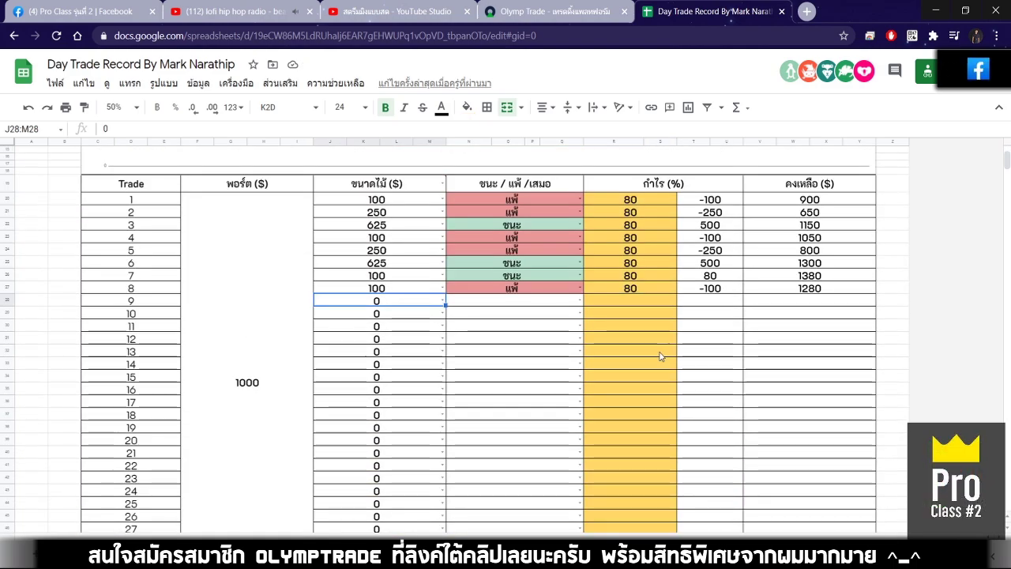
scroll(659, 356, "down", 4)
scroll(659, 358, "up", 2)
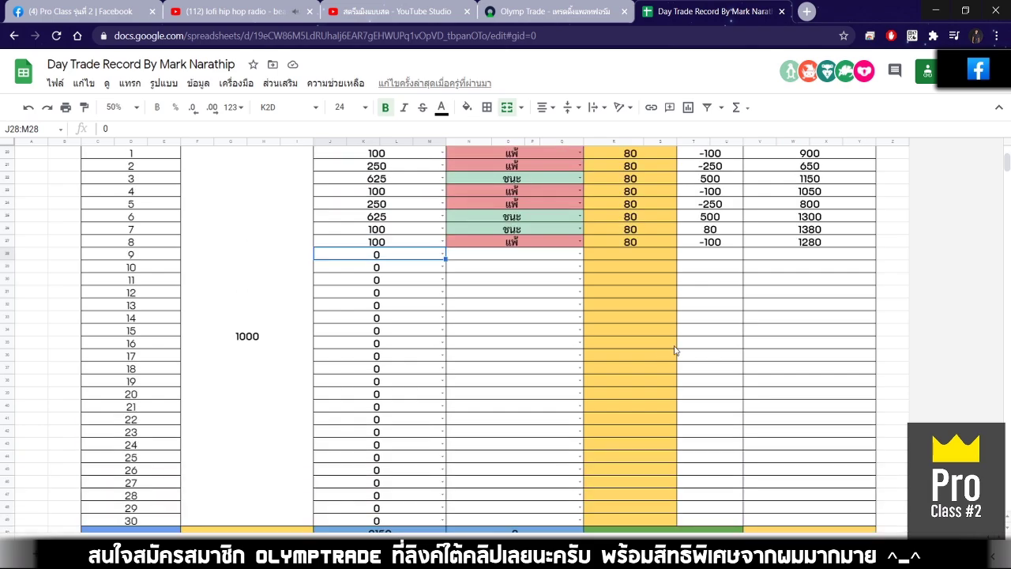
type("25")
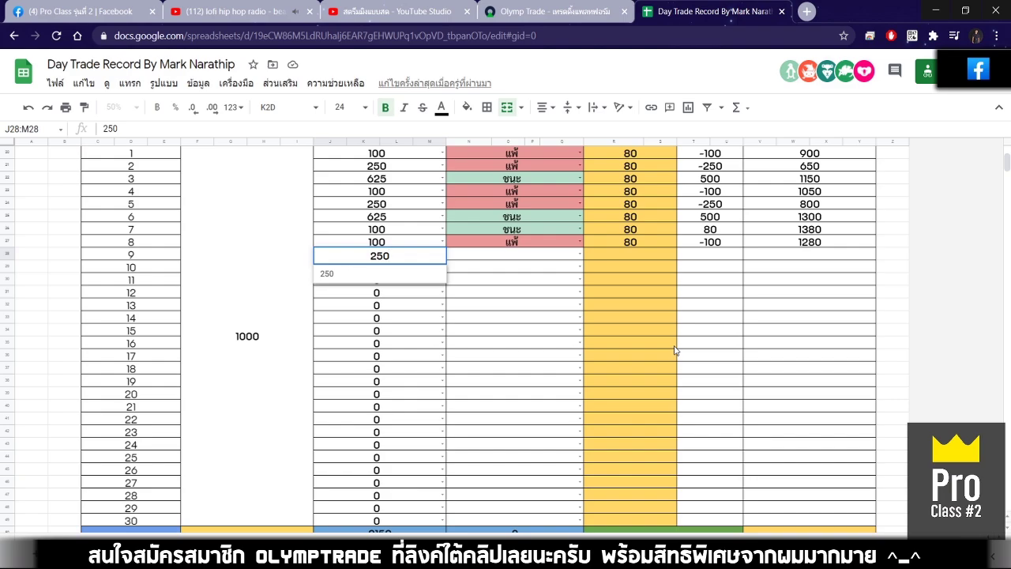
key("Return")
scroll(606, 332, "up", 4)
scroll(544, 329, "down", 3)
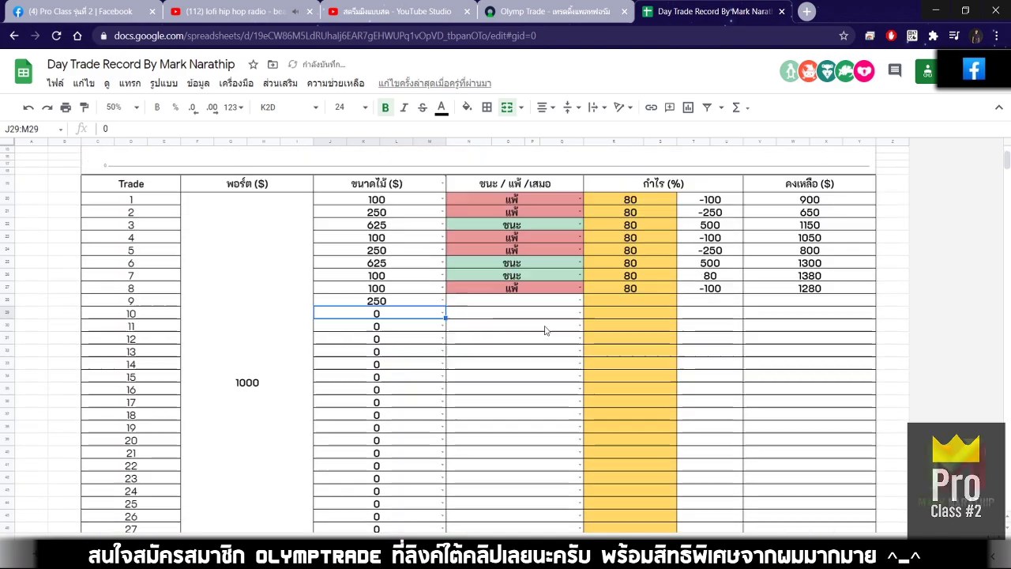
scroll(392, 302, "down", 2)
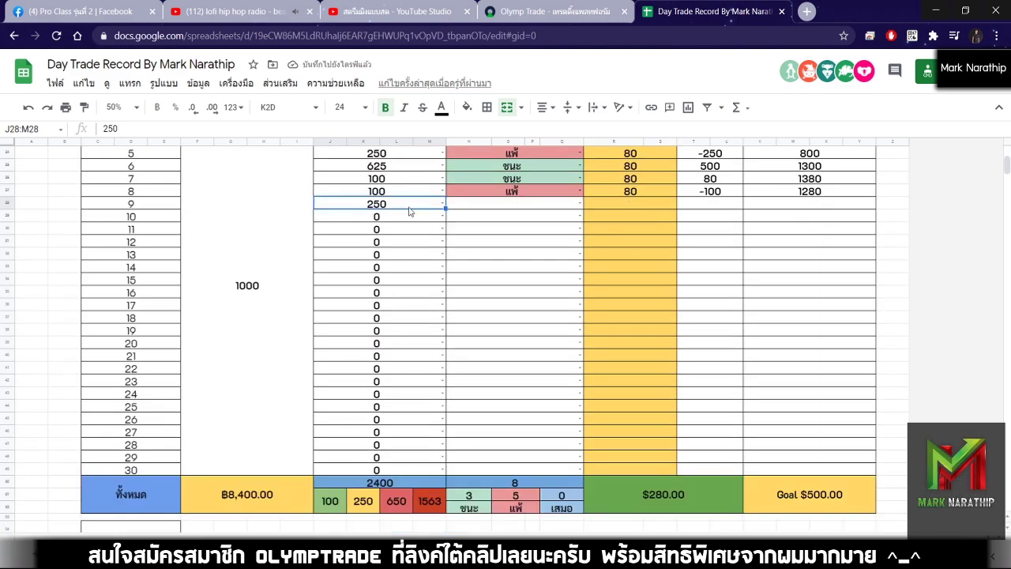
left_click(479, 209)
scroll(522, 261, "up", 4)
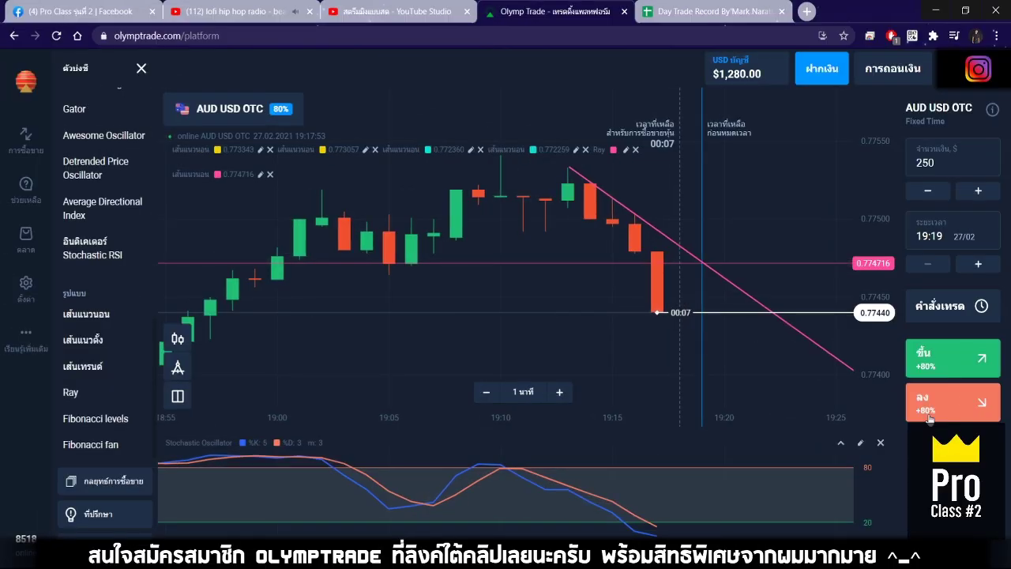
Step: Follow the open $250 down trade on the AUD USD OTC chart, briefly checking the totals in the Google Sheets trade record
scroll(667, 300, "down", 2)
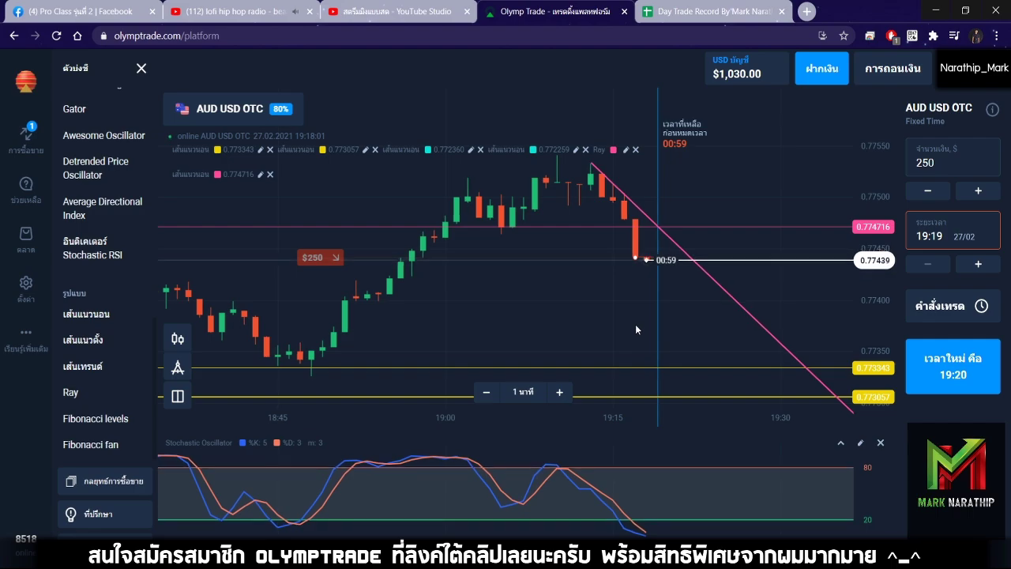
left_click(688, 9)
scroll(618, 216, "down", 5)
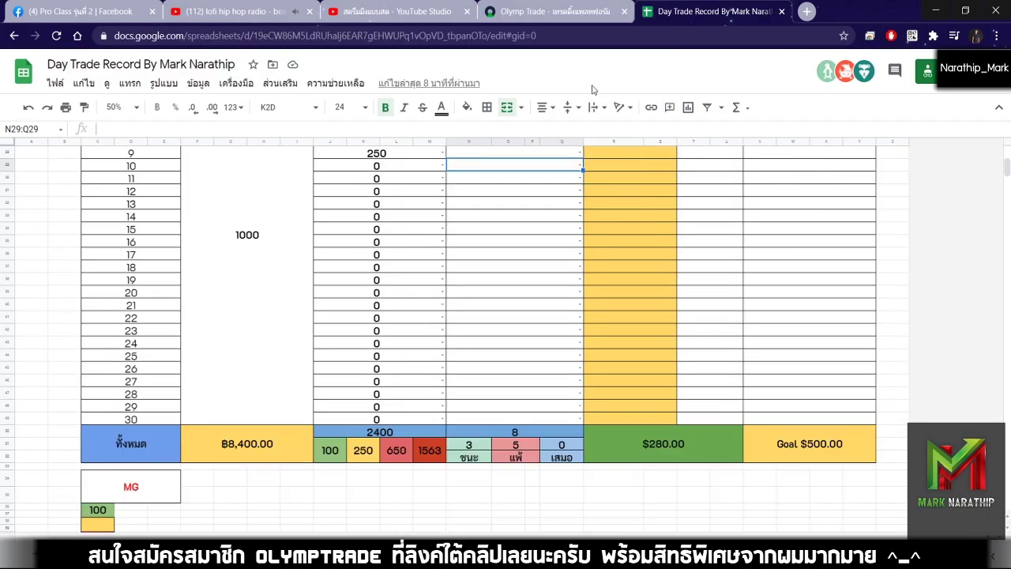
left_click(547, 14)
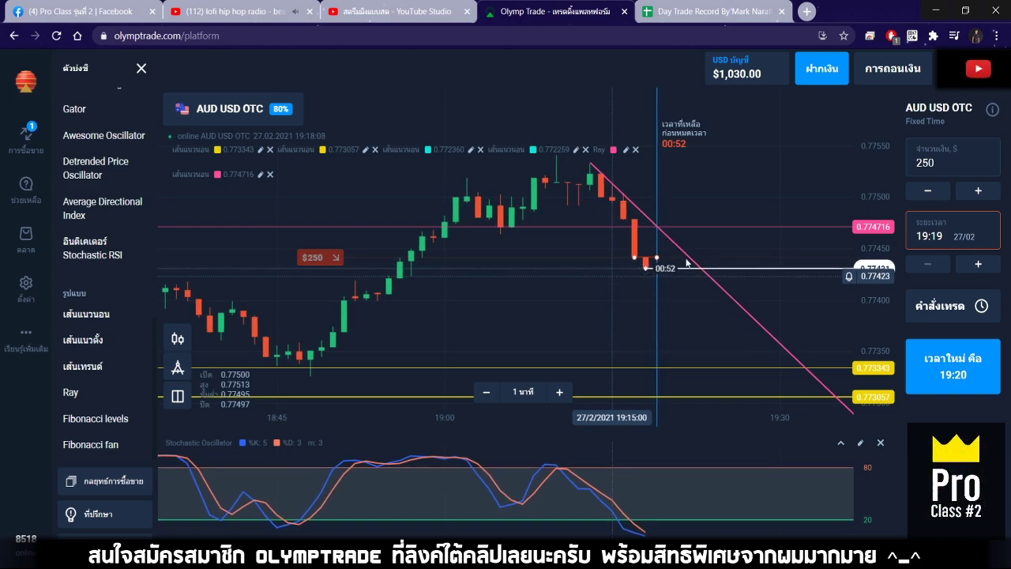
scroll(663, 298, "up", 2)
scroll(648, 290, "up", 2)
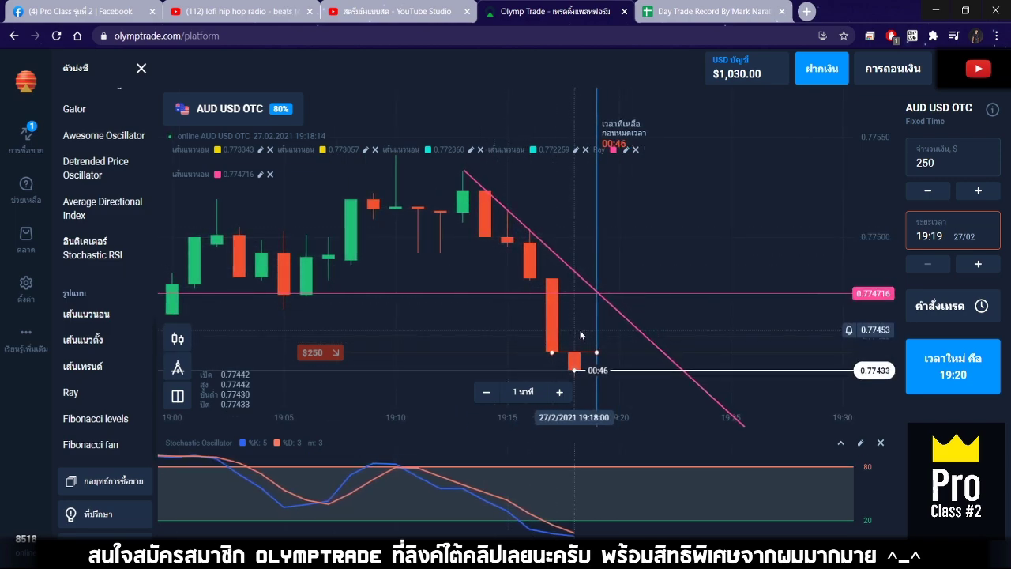
scroll(601, 354, "down", 3)
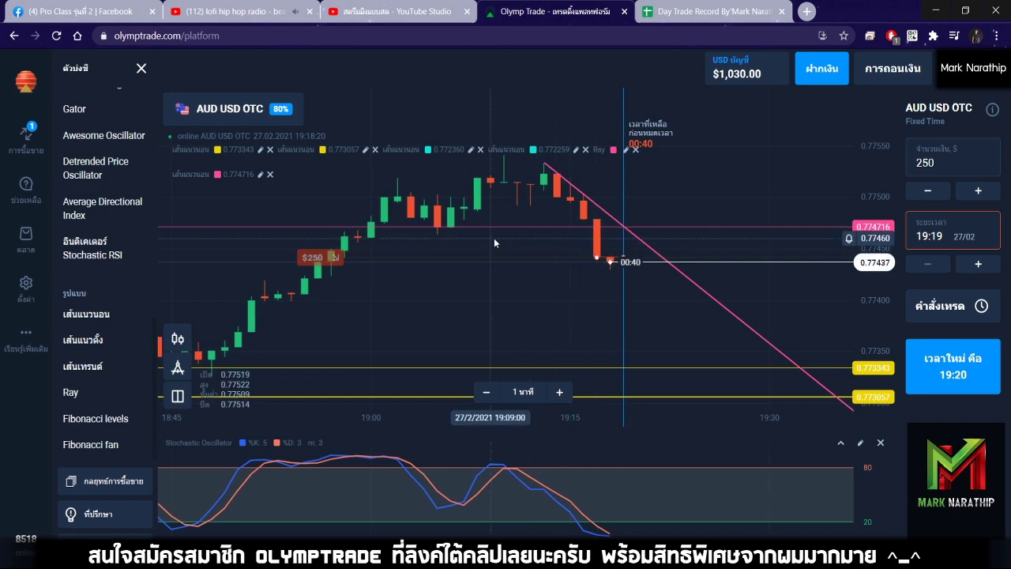
Step: Draw a horizontal line at 0.775404 along the recent high of the AUD USD OTC chart and open the asset list
left_click(86, 314)
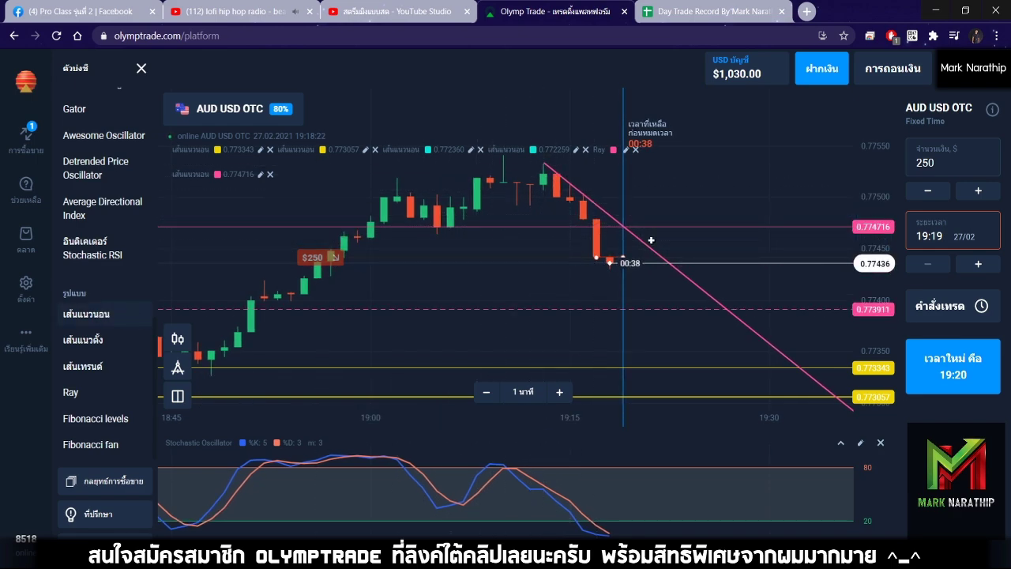
left_click(502, 166)
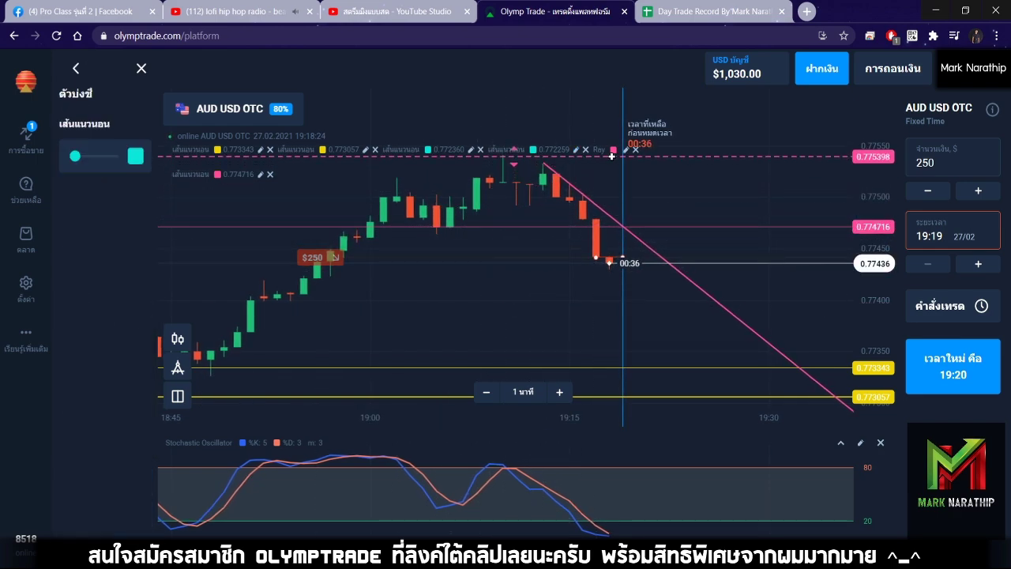
left_click(611, 155)
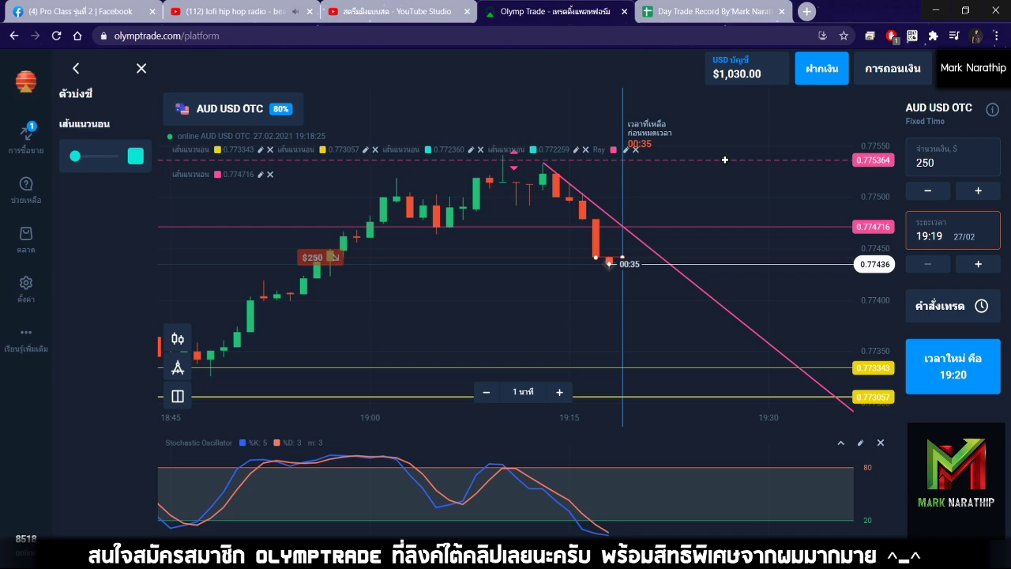
left_click(230, 108)
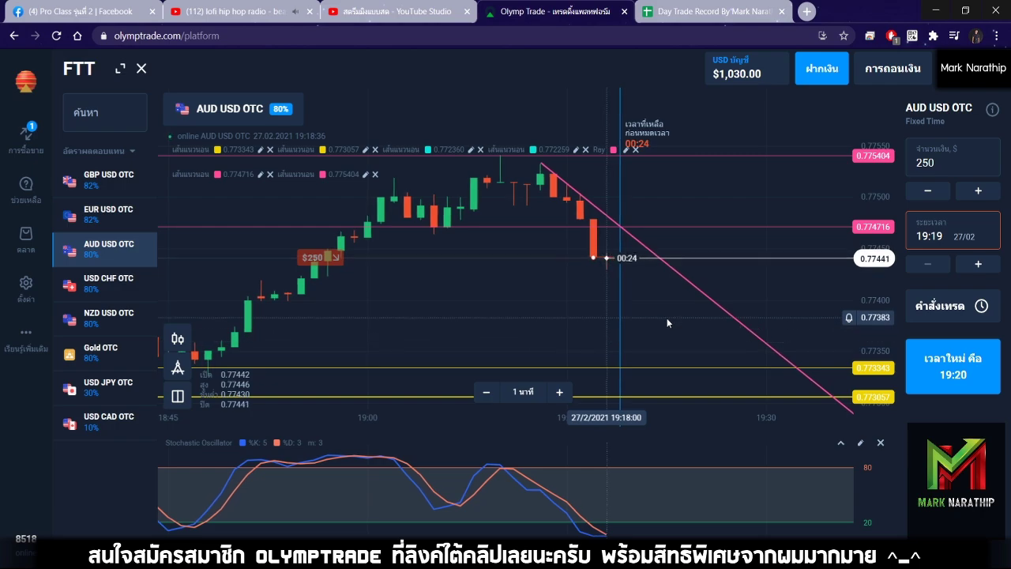
Step: Follow the AUD USD OTC candles until the open $250 down trade expires
scroll(664, 301, "up", 2)
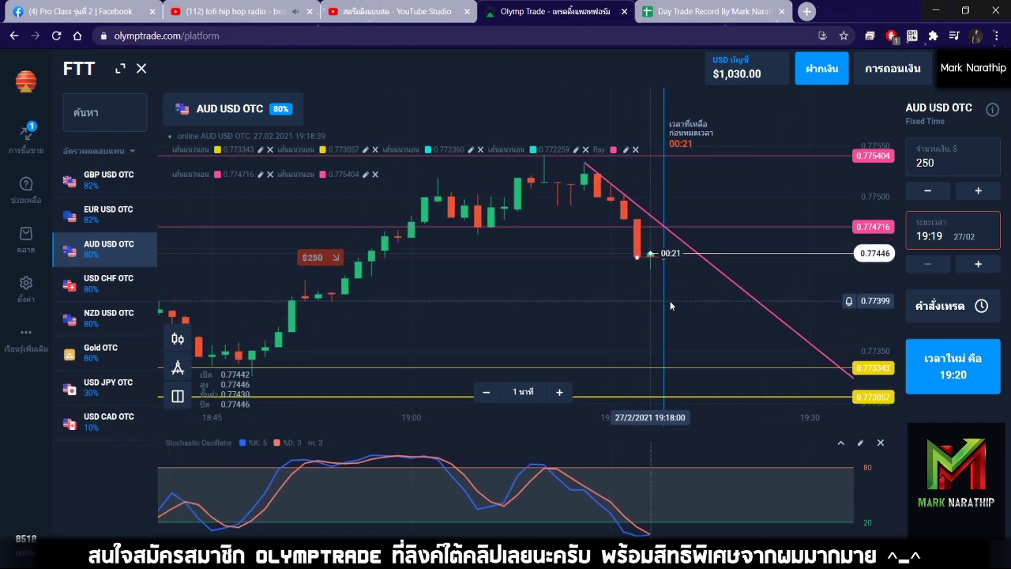
scroll(660, 299, "up", 3)
scroll(608, 299, "up", 5)
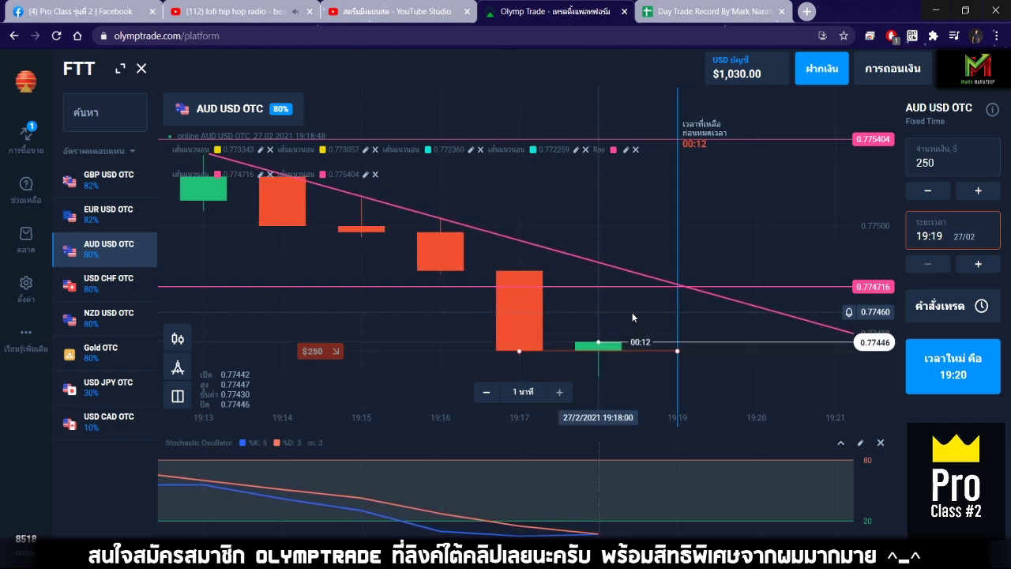
scroll(633, 313, "down", 2)
scroll(630, 316, "down", 3)
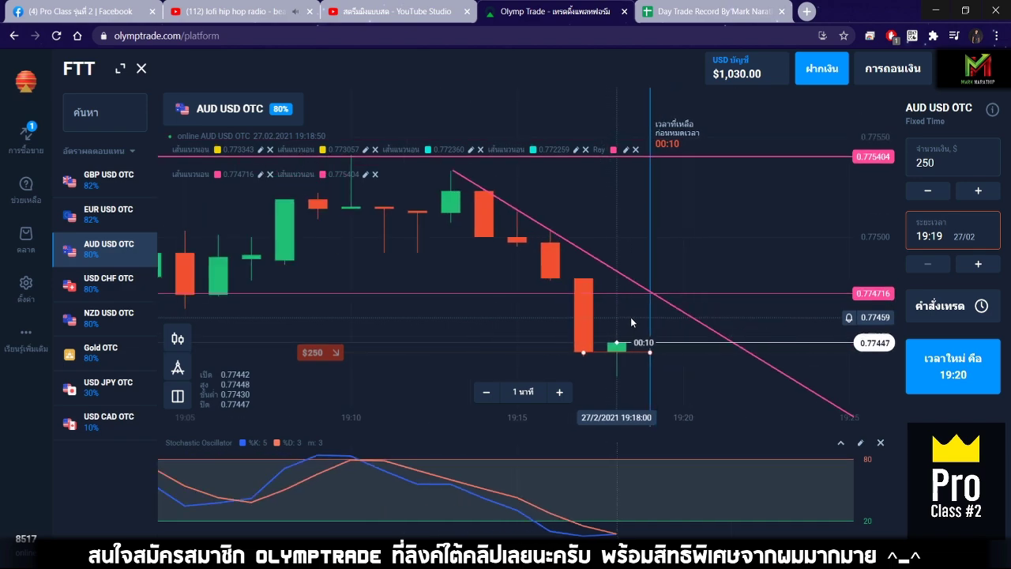
scroll(632, 324, "down", 2)
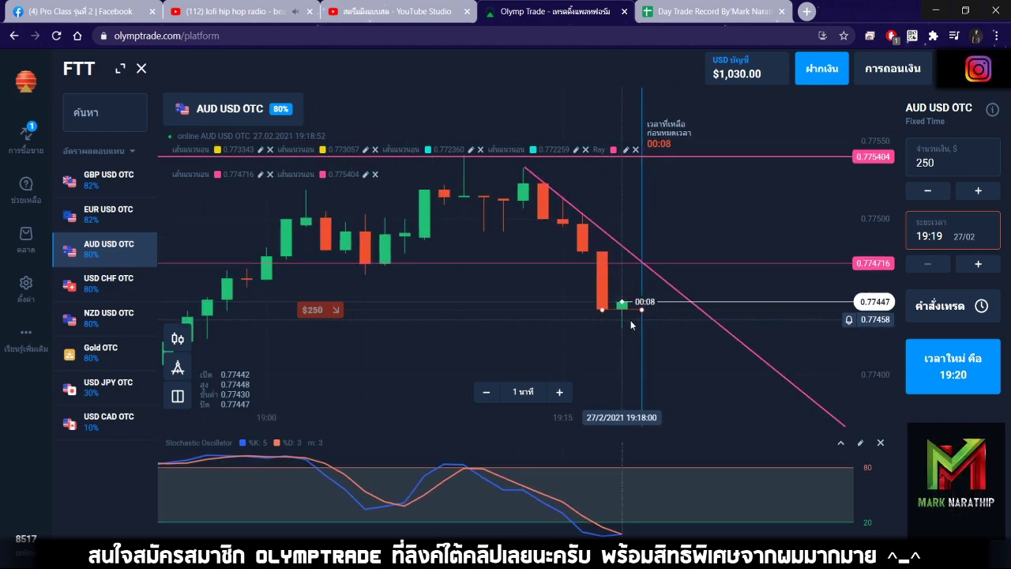
scroll(625, 327, "up", 6)
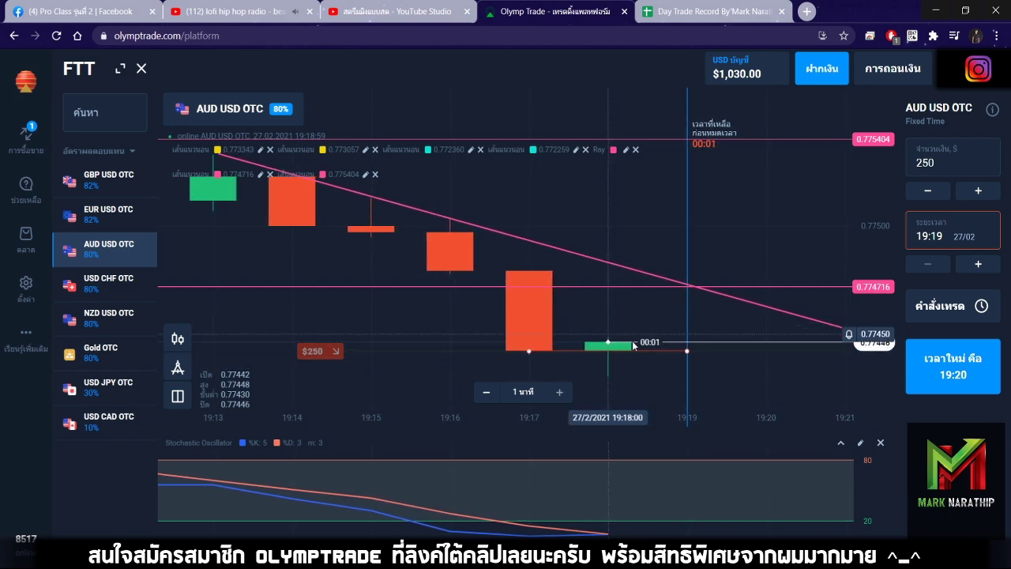
left_click_drag(624, 324, 587, 324)
scroll(587, 320, "down", 4)
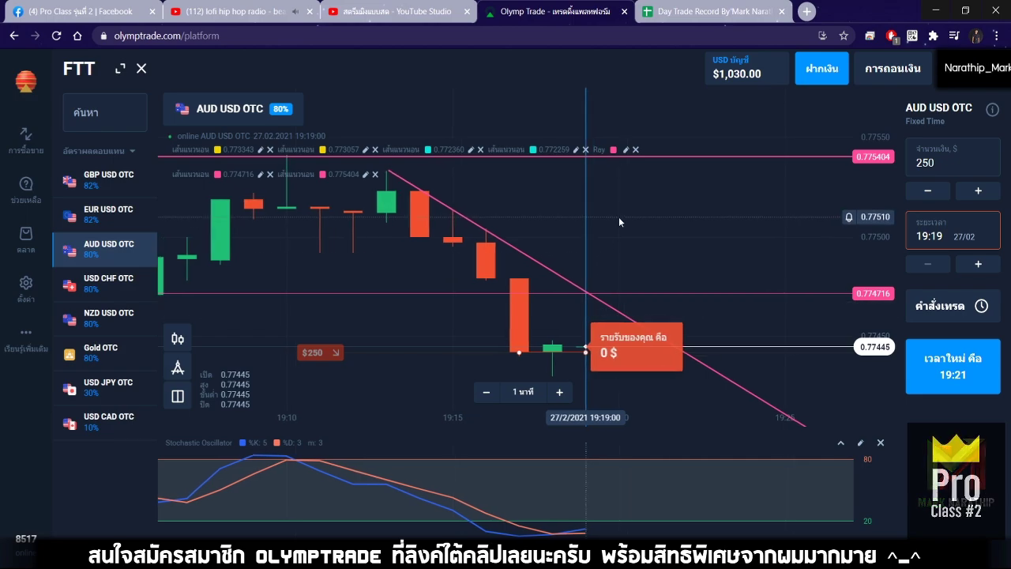
Step: Switch to the Google Sheets trade record and log trade 9 as แพ้ with an 80 percent payout
key("ctrl+Tab")
scroll(429, 277, "up", 3)
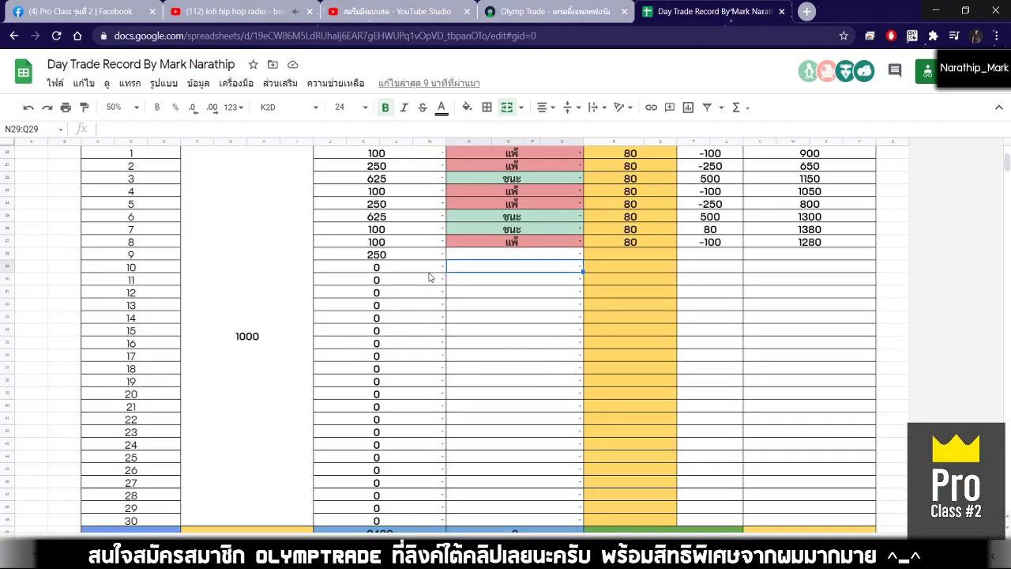
left_click(483, 254)
left_click(478, 291)
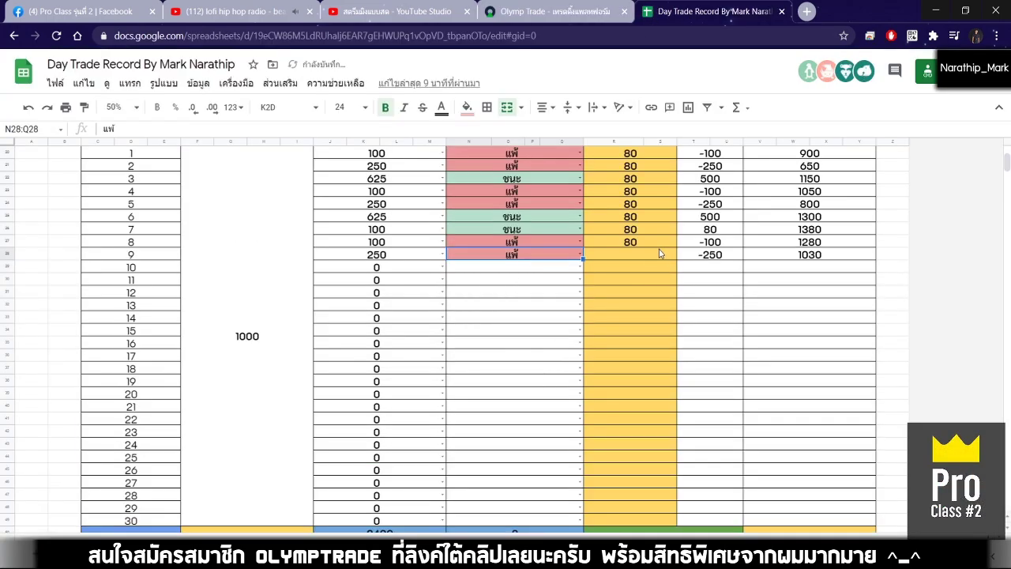
left_click(639, 257)
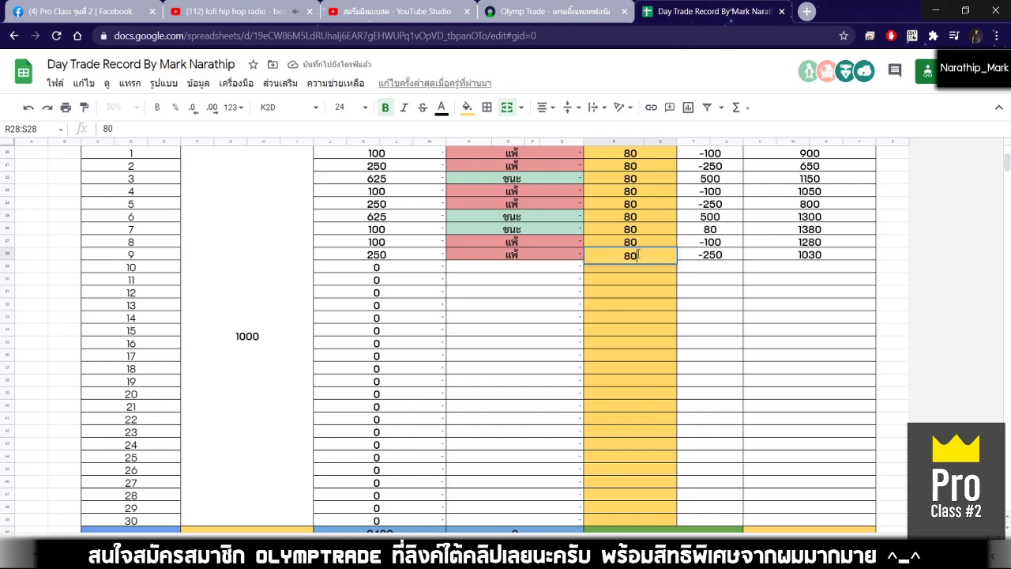
type("80")
key("Return")
Step: Enter 625 as the trade size of trade 10
left_click(396, 270)
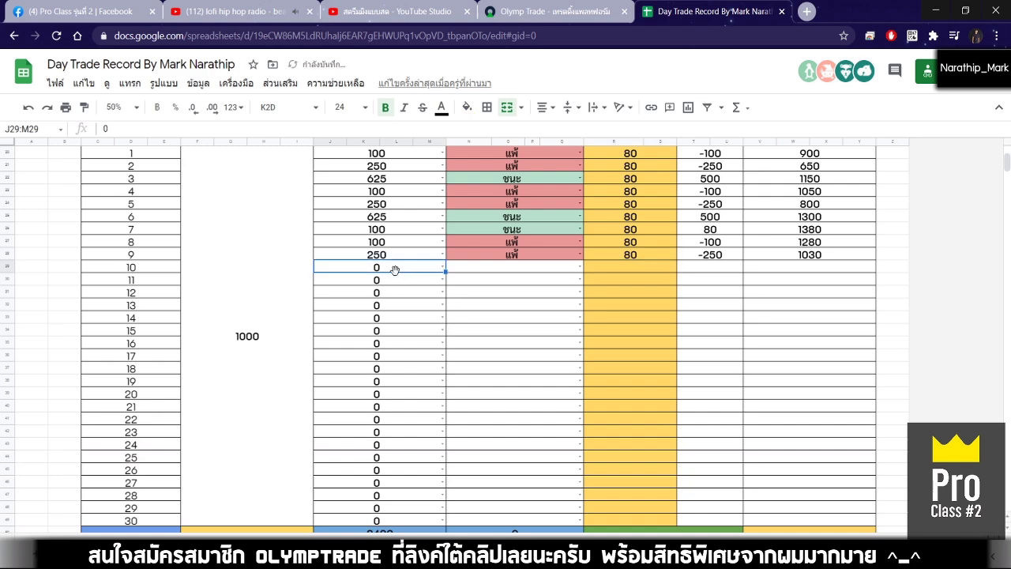
type("625")
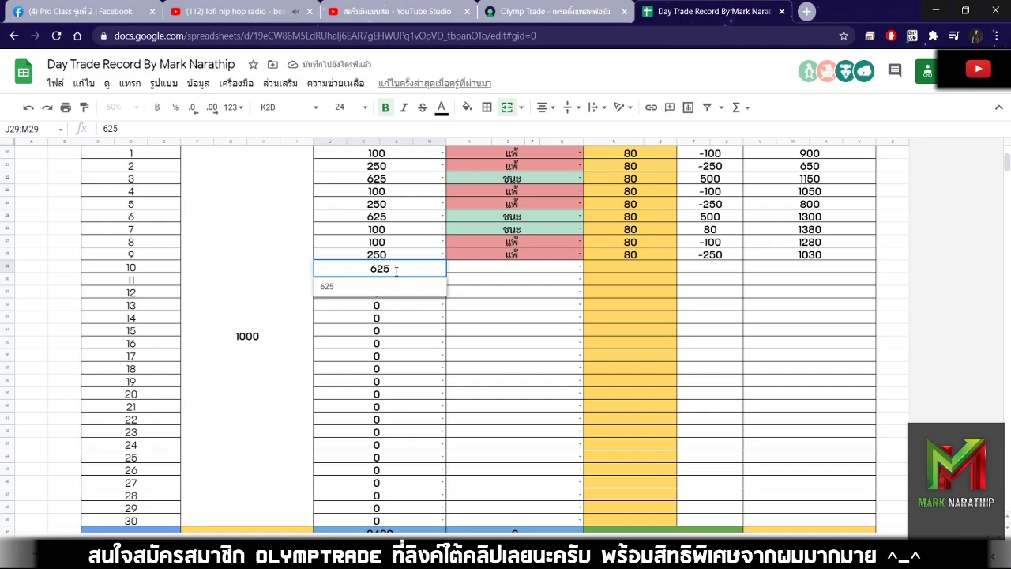
key("Return")
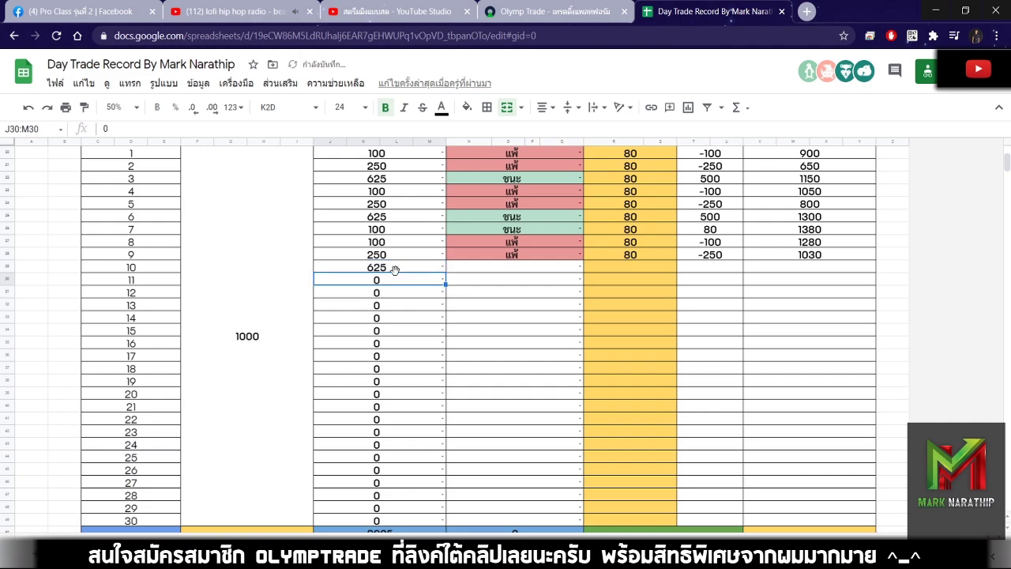
Step: Check the updated balance chart, the trade results and the total profit against the $500 goal in the trade record
scroll(494, 293, "down", 1)
scroll(529, 363, "up", 5)
left_click(522, 399)
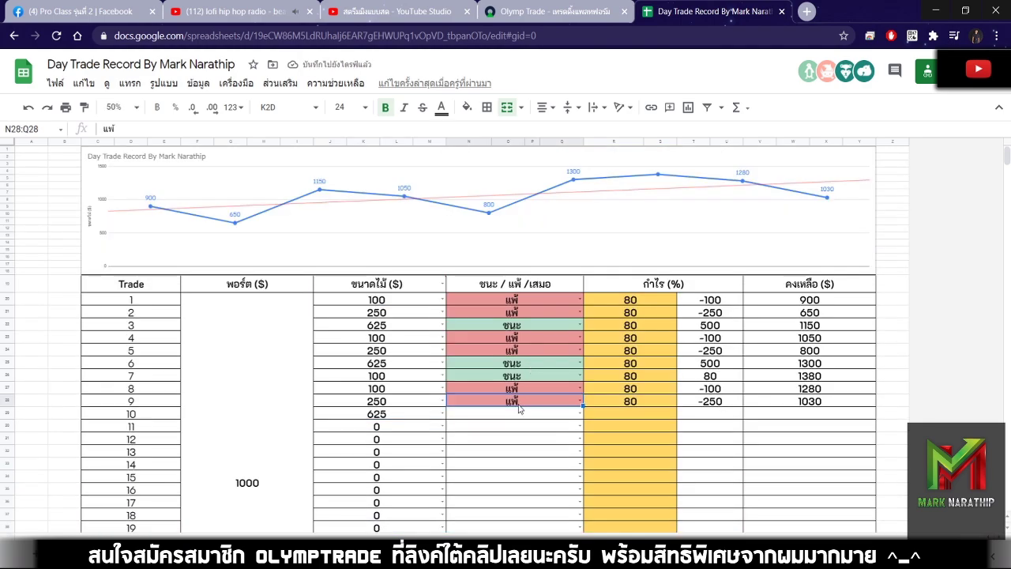
scroll(568, 411, "down", 10)
left_click(638, 388)
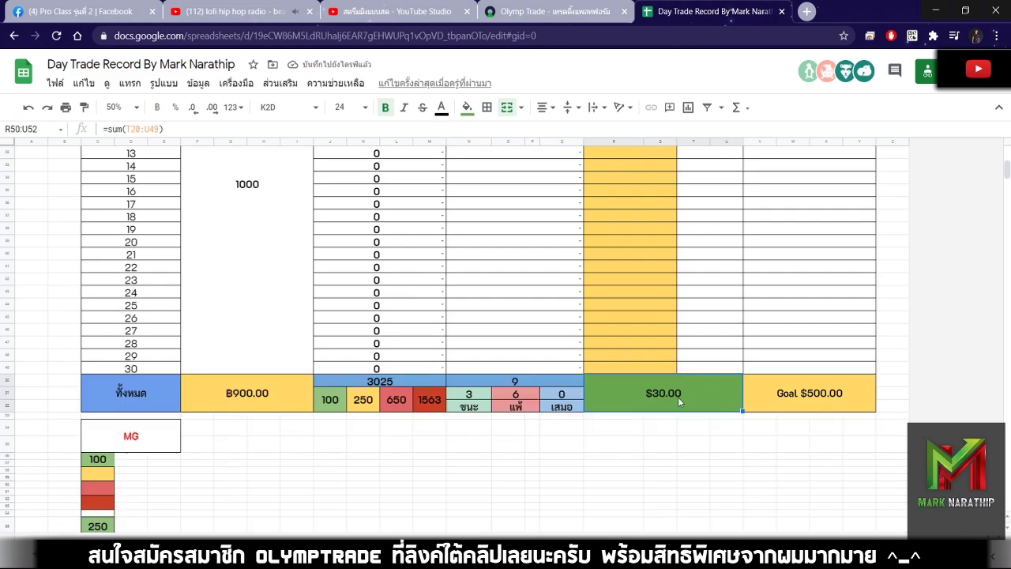
scroll(678, 397, "down", 1)
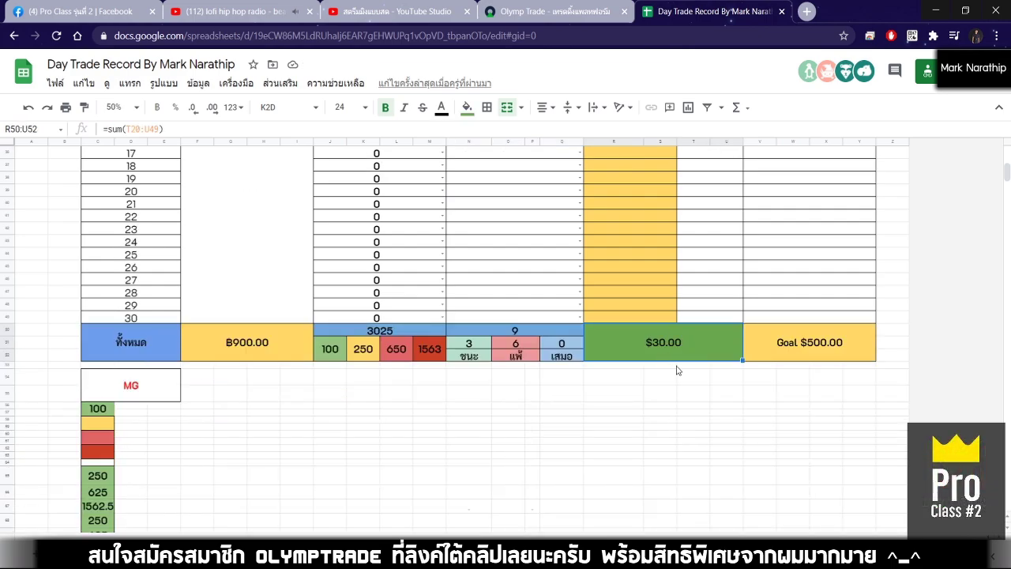
scroll(668, 392, "up", 7)
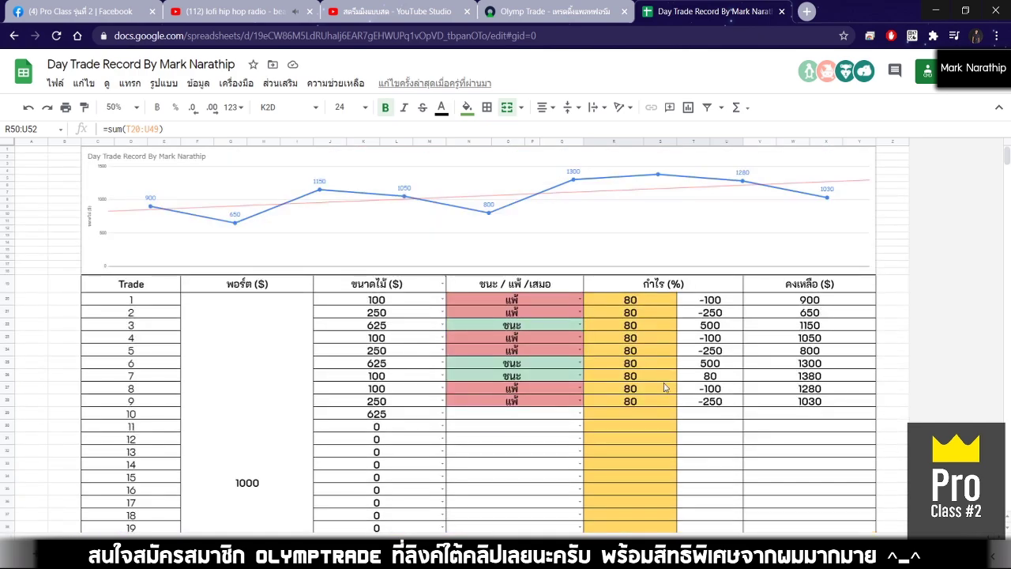
scroll(602, 422, "down", 3)
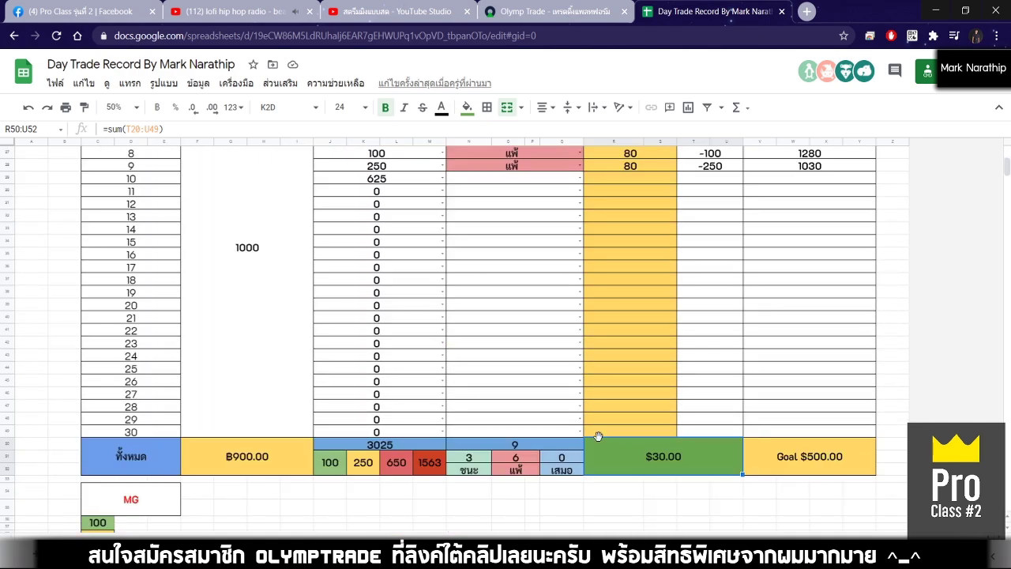
scroll(596, 434, "up", 3)
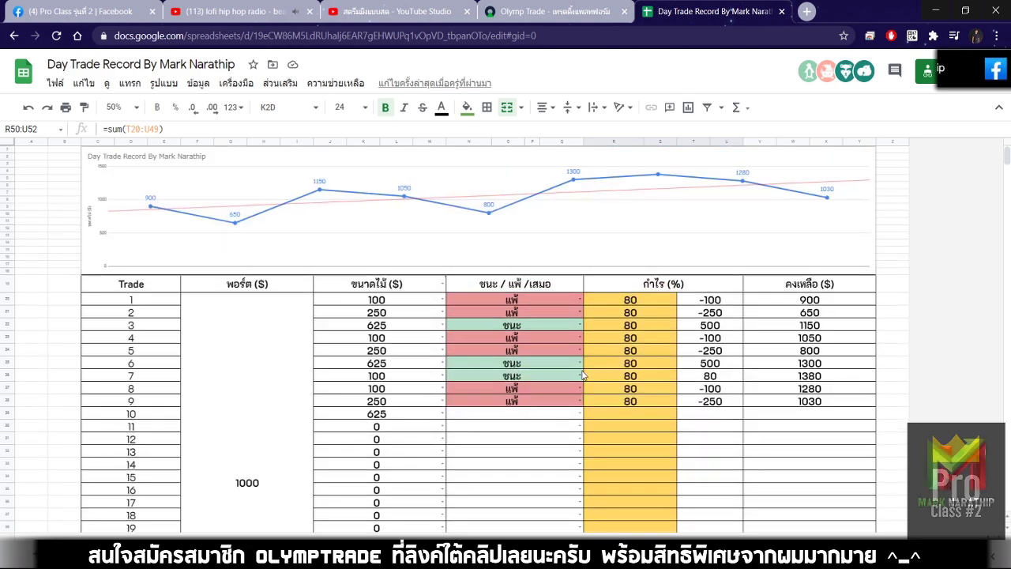
left_click(509, 415)
Step: Switch to Olymp Trade to view the open $625 down trade on AUD USD OTC and compare it with the trade record
left_click(599, 4)
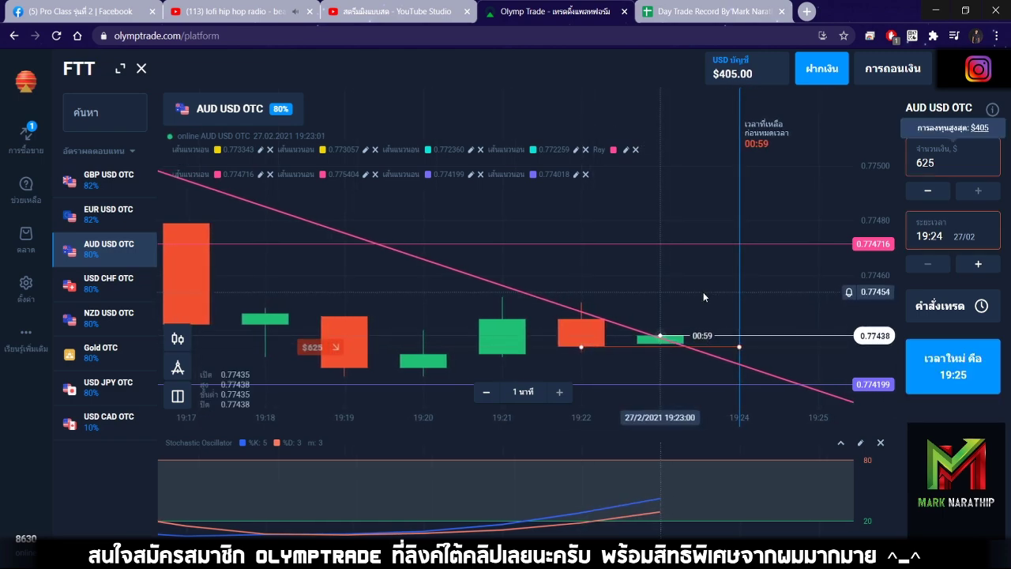
scroll(698, 301, "down", 2)
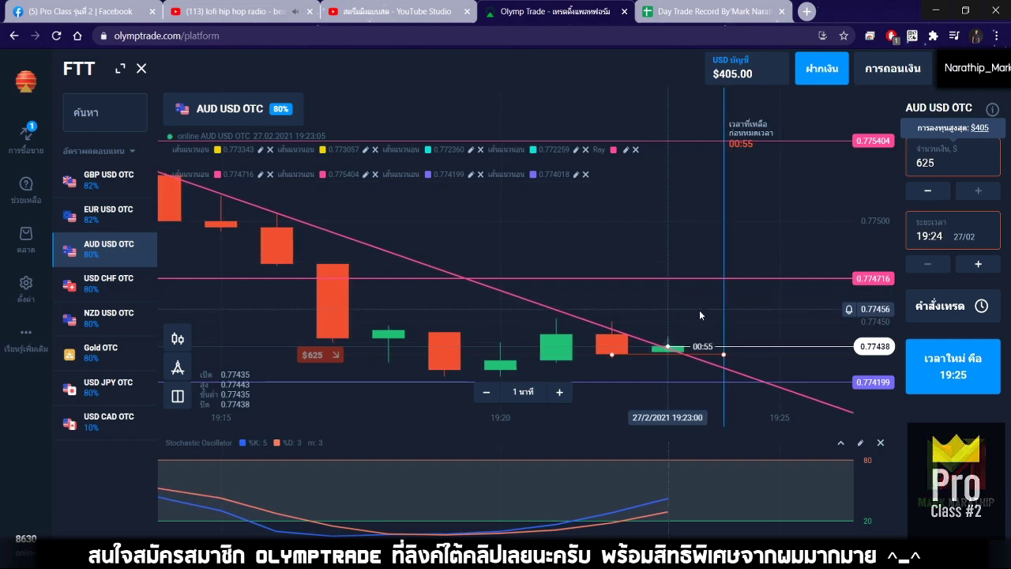
left_click(668, 14)
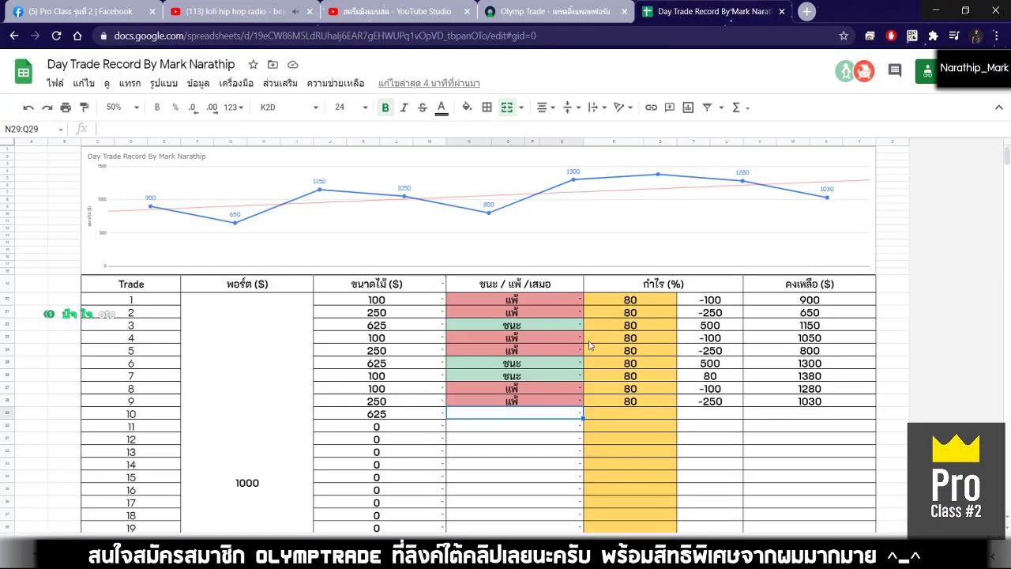
scroll(566, 392, "down", 5)
left_click(573, 6)
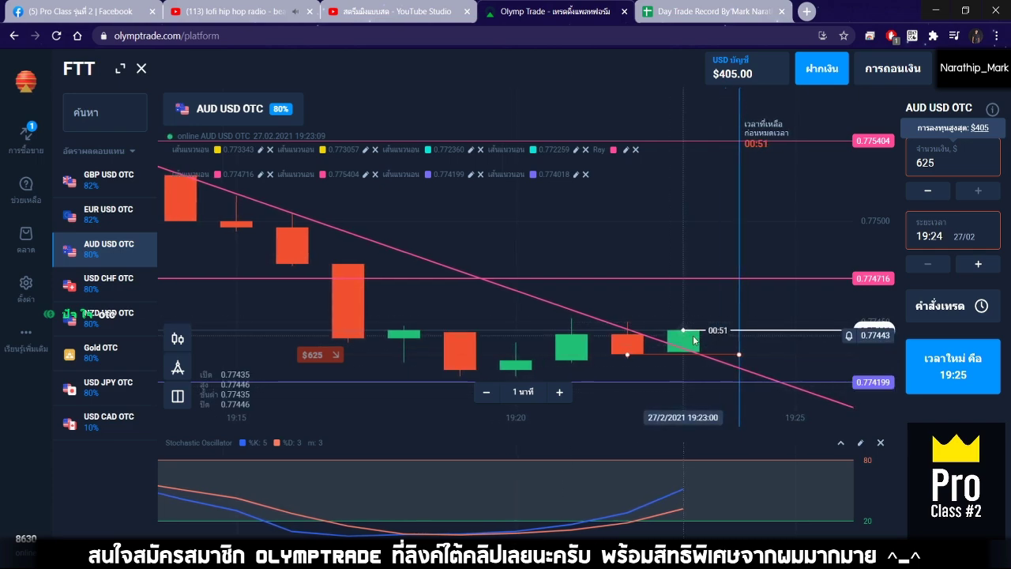
Step: Follow the AUD USD OTC candles along the falling trendline until the open $625 down trade expires
scroll(672, 348, "down", 2)
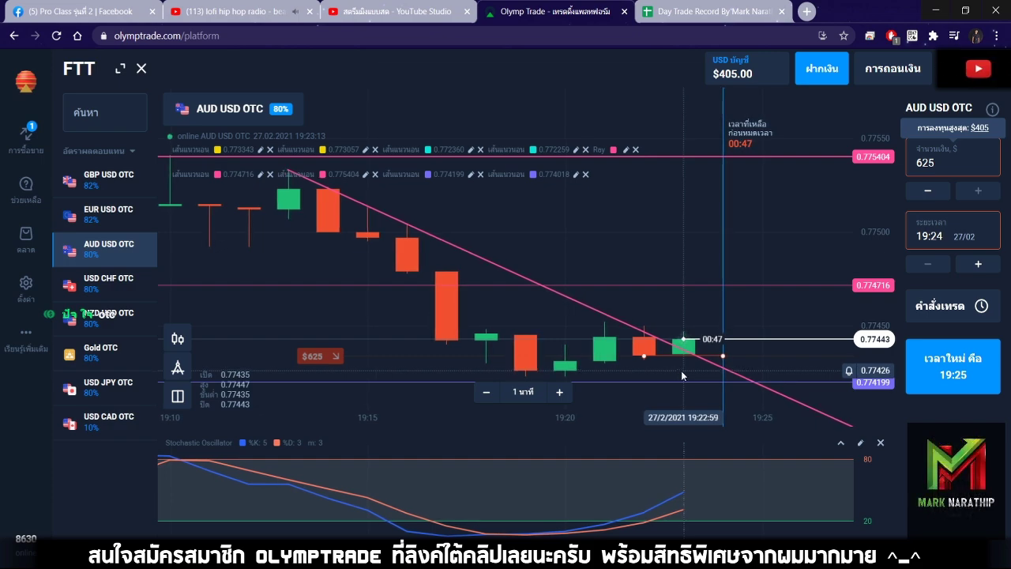
scroll(681, 371, "down", 2)
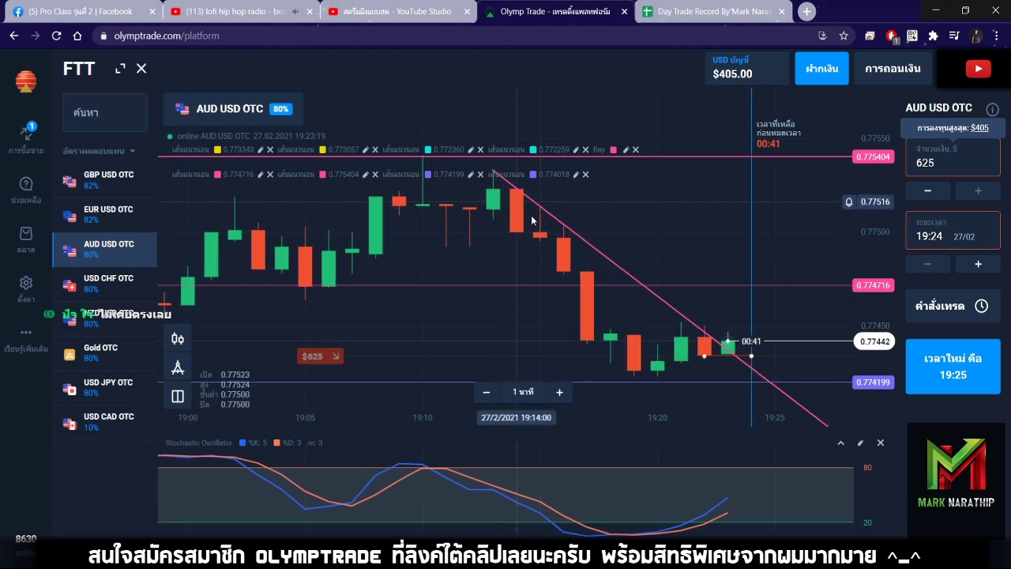
left_click_drag(526, 195, 564, 200)
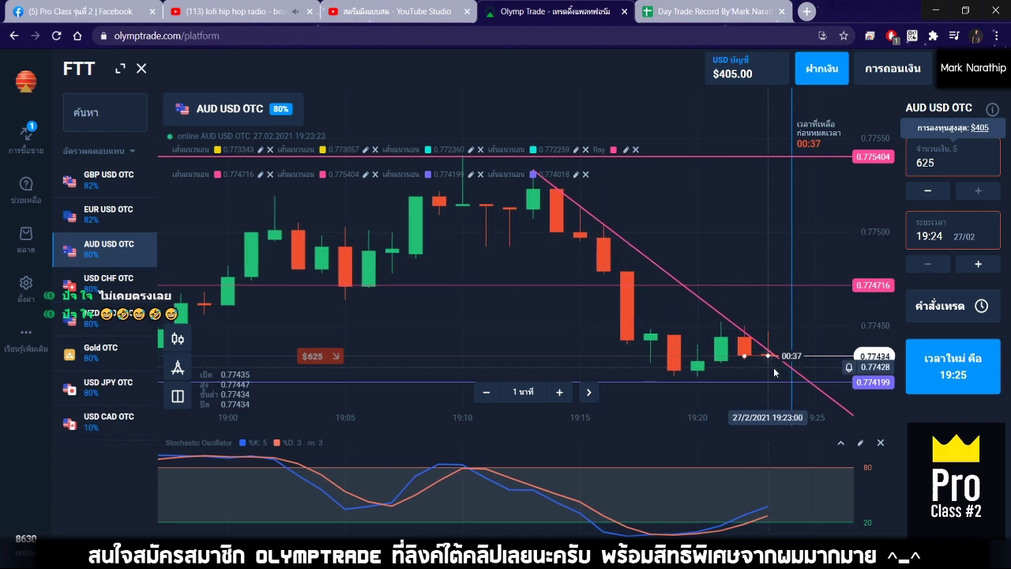
scroll(742, 329, "up", 5)
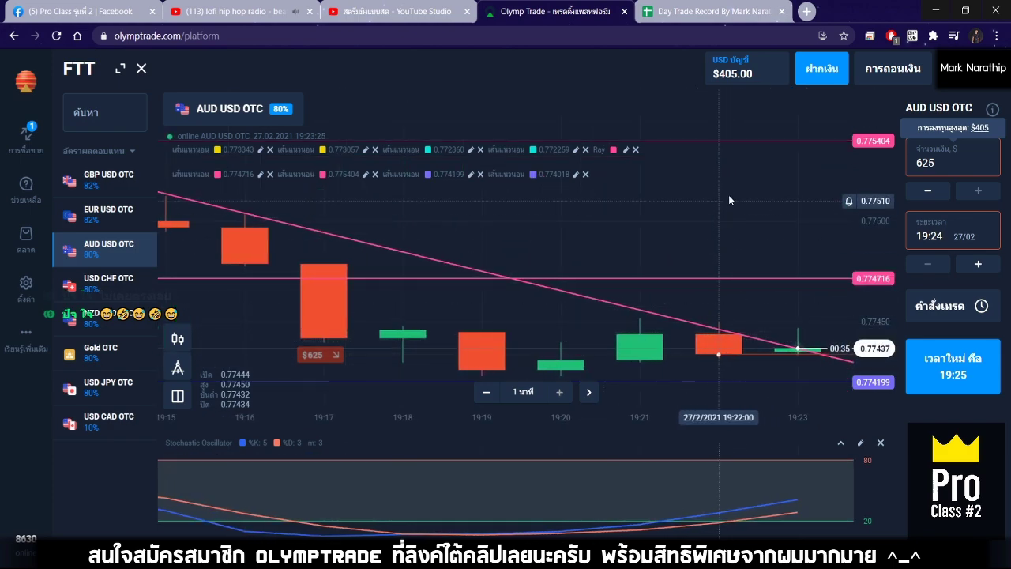
left_click_drag(715, 326, 672, 322)
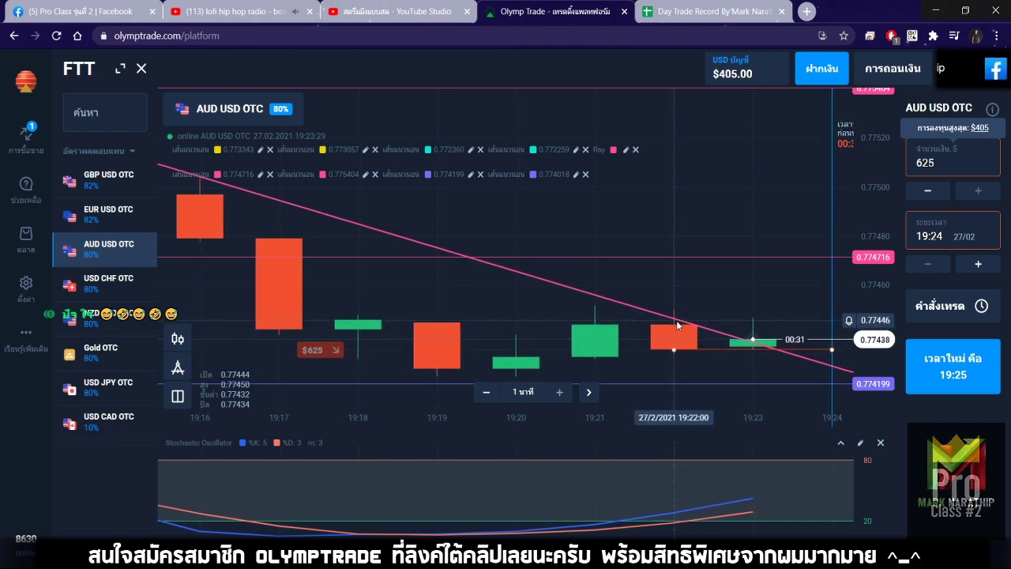
left_click_drag(697, 310, 614, 323)
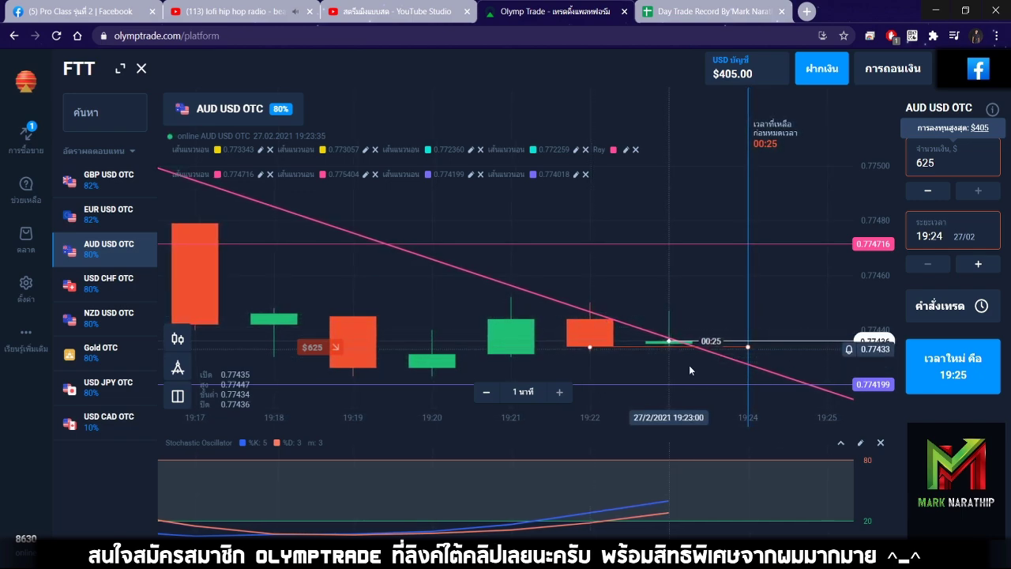
left_click_drag(709, 300, 748, 302)
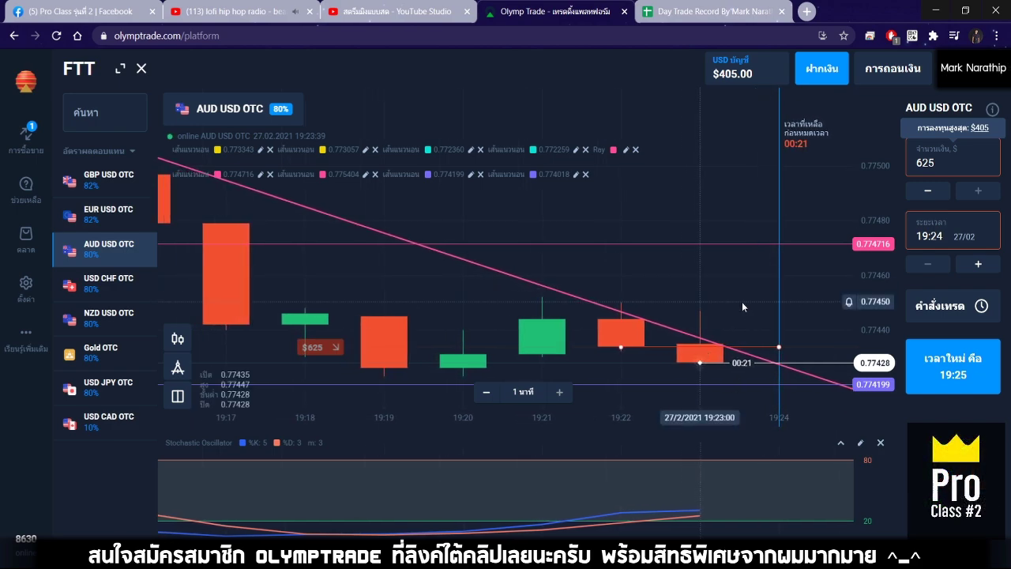
scroll(731, 308, "down", 2)
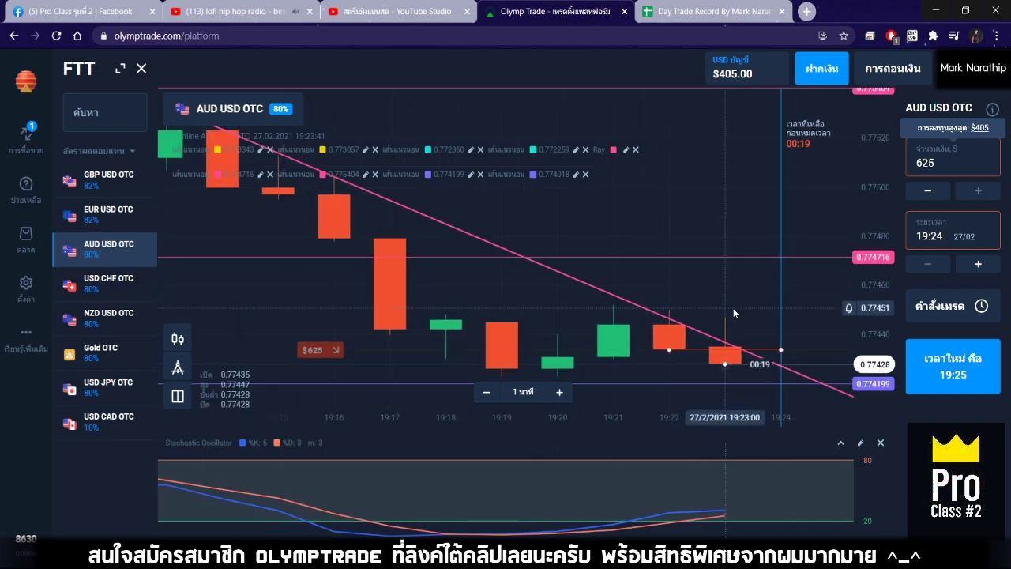
scroll(733, 310, "up", 2)
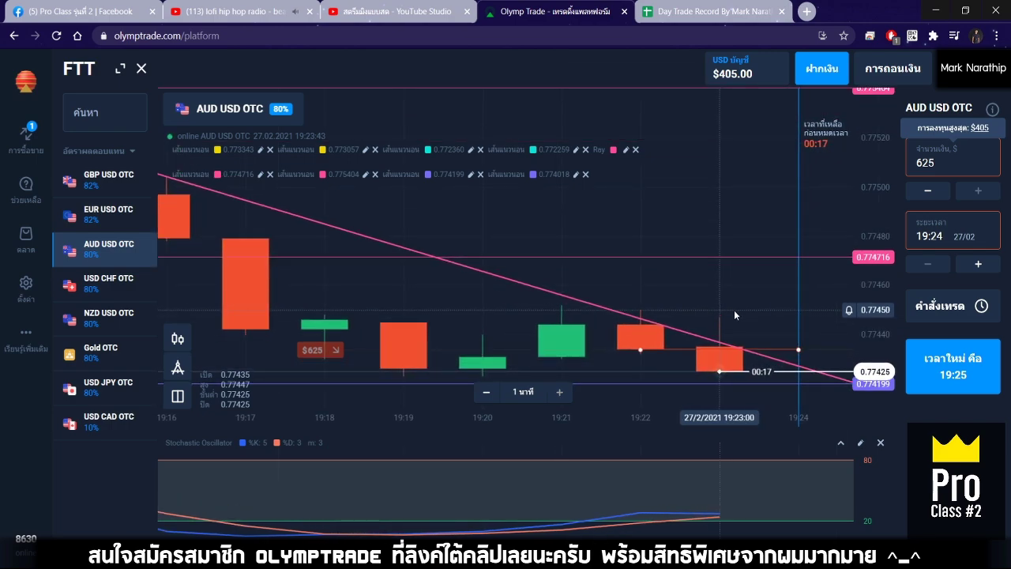
left_click_drag(734, 310, 717, 294)
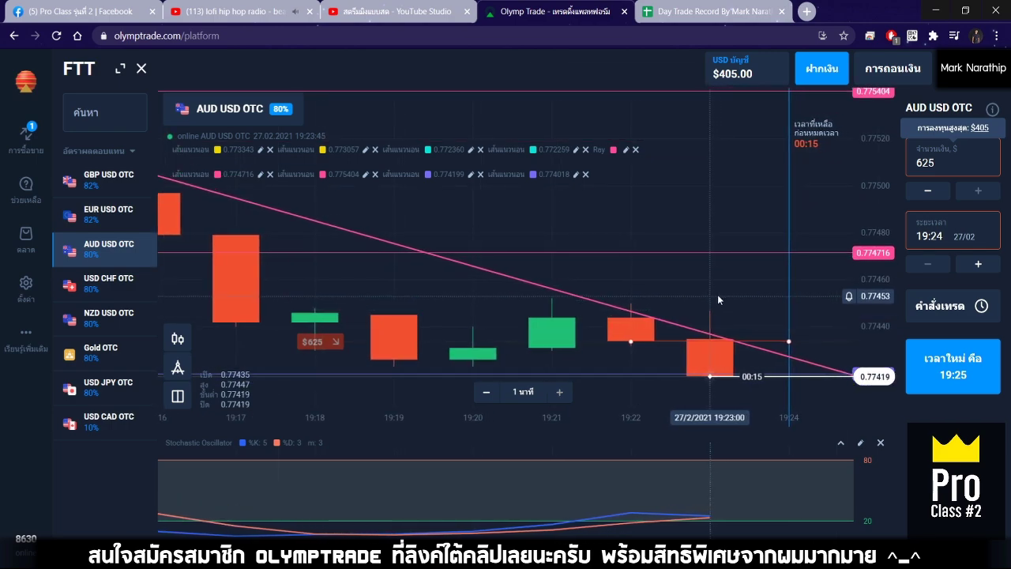
scroll(718, 294, "down", 2)
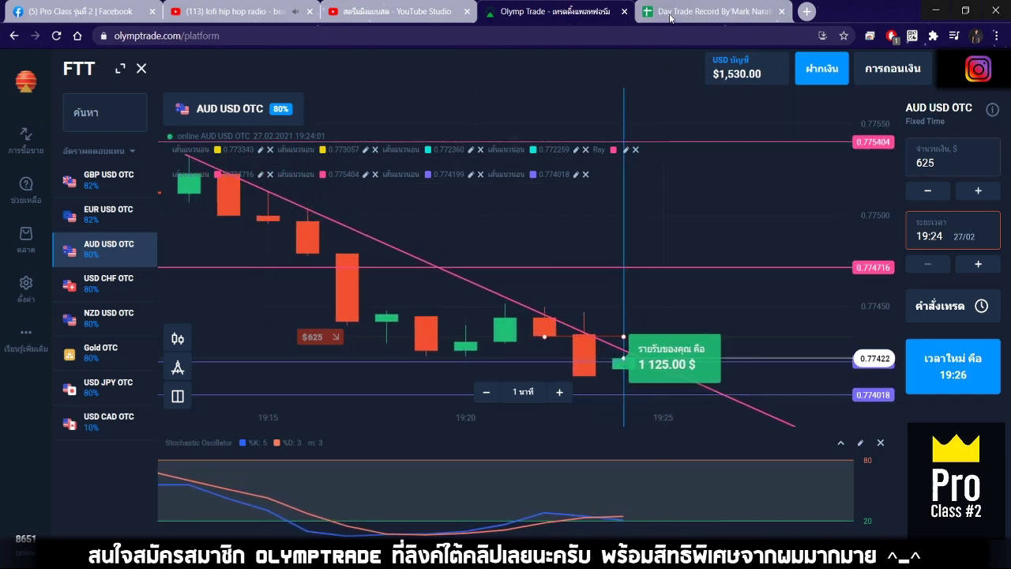
Step: Switch to the Google Sheets trade record and log trade 10 as ชนะ with an 80 percent payout
key("ctrl+Tab")
scroll(549, 217, "up", 3)
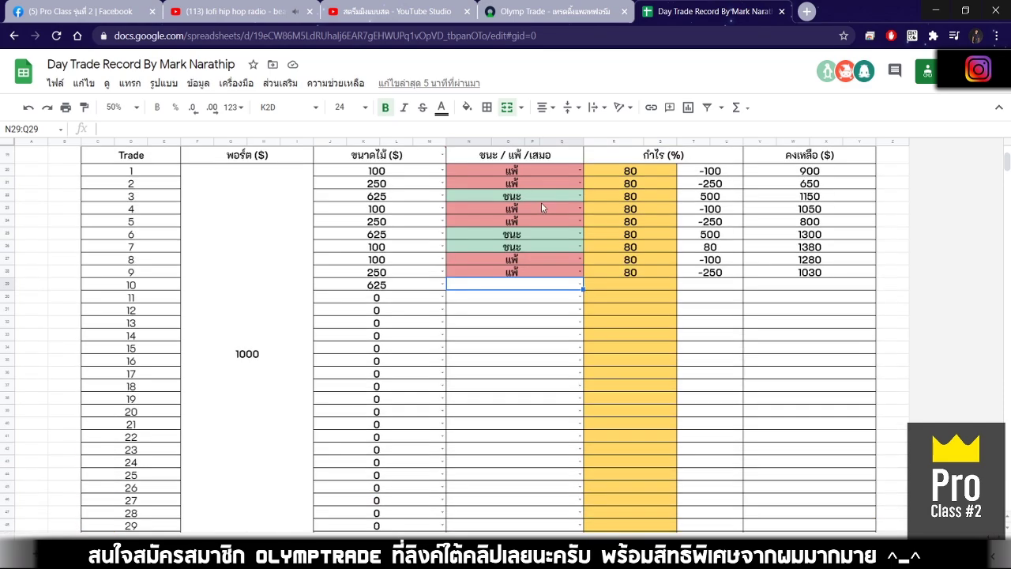
double_click(519, 290)
left_click(497, 310)
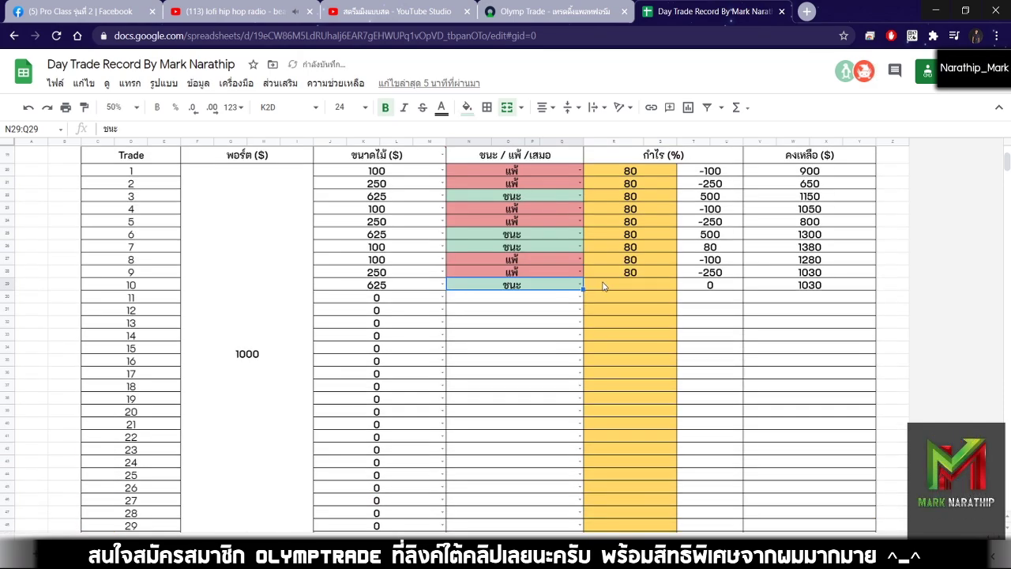
left_click(519, 17)
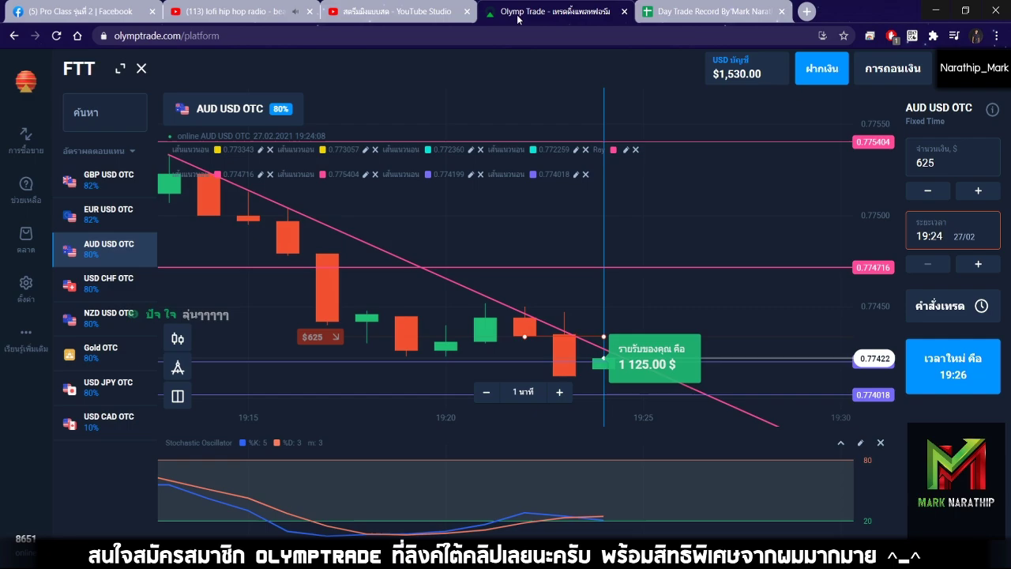
left_click(662, 20)
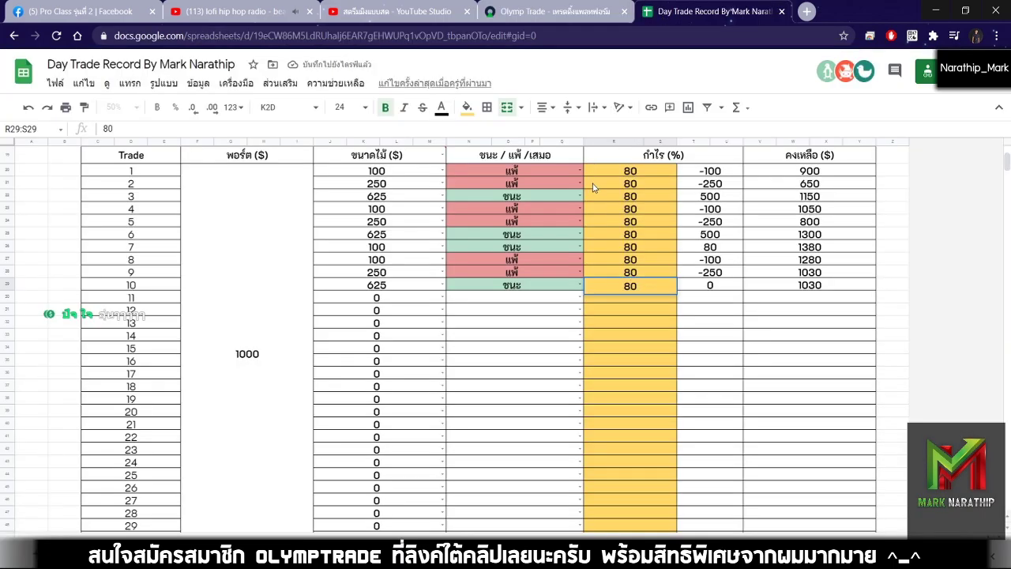
type("80")
key("Return")
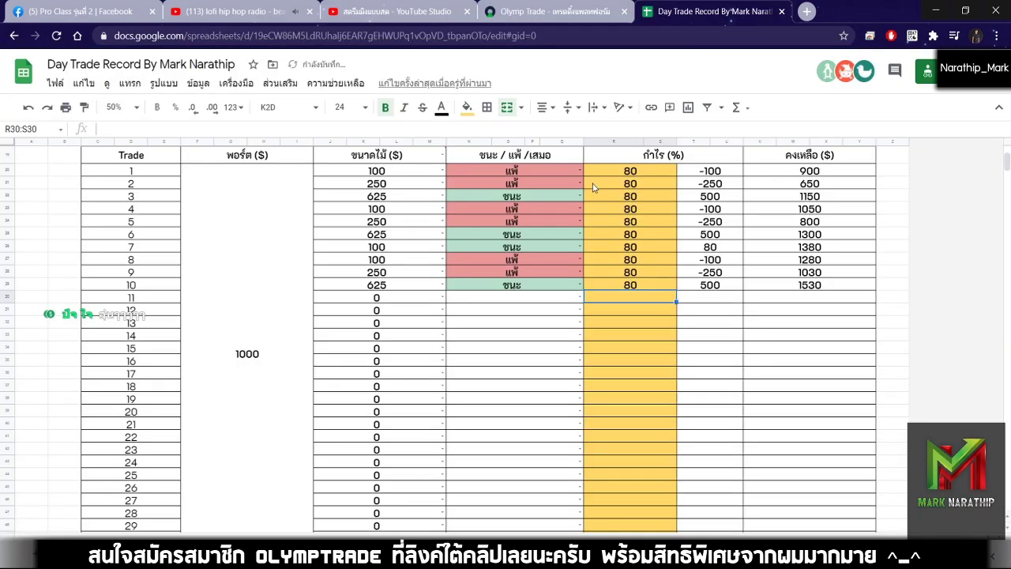
Step: Review the balance chart, the trade 10 result and the total profit against the $500 goal in the trade record
scroll(599, 213, "up", 3)
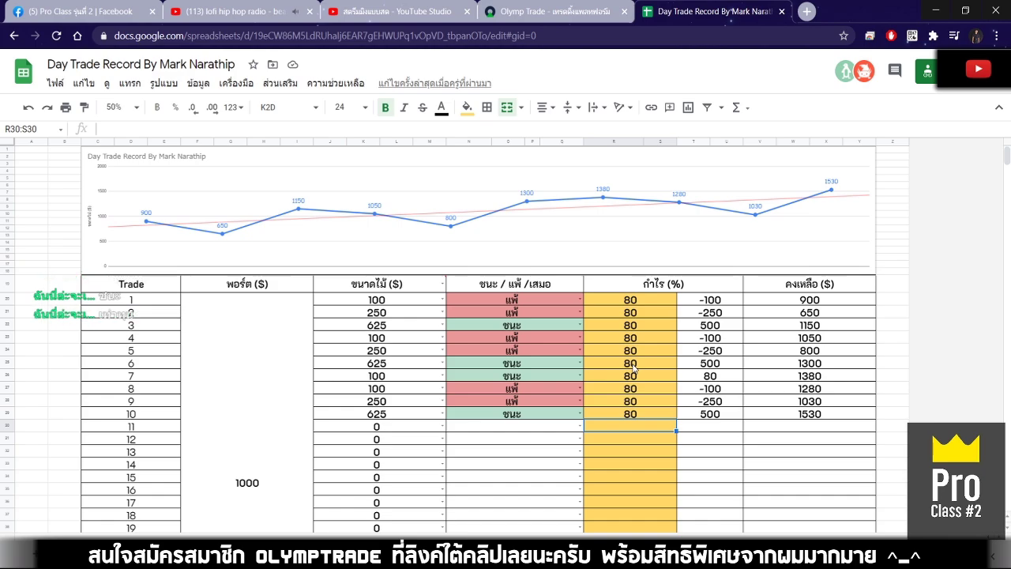
left_click(547, 417)
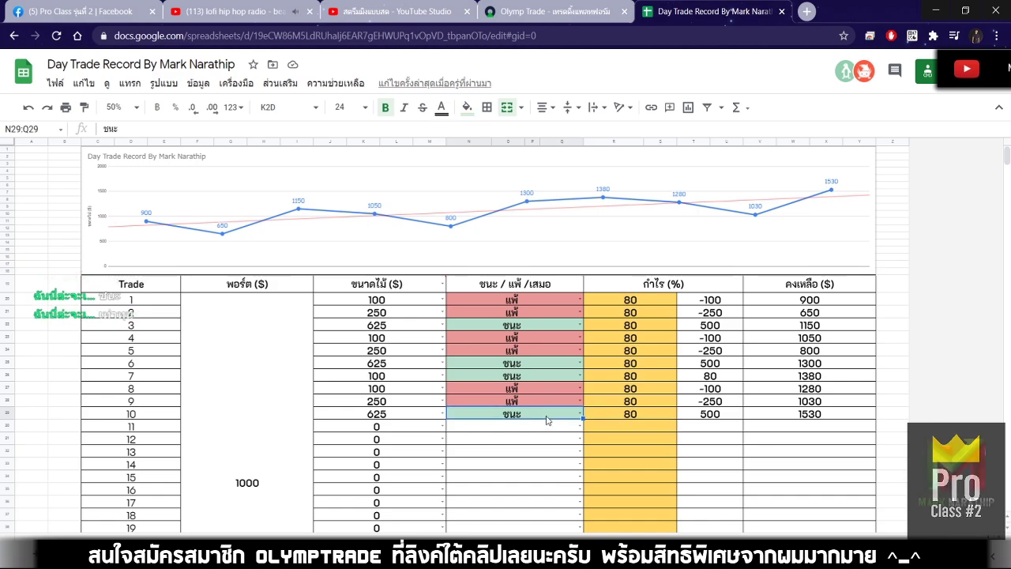
scroll(546, 421, "down", 2)
scroll(521, 314, "up", 2)
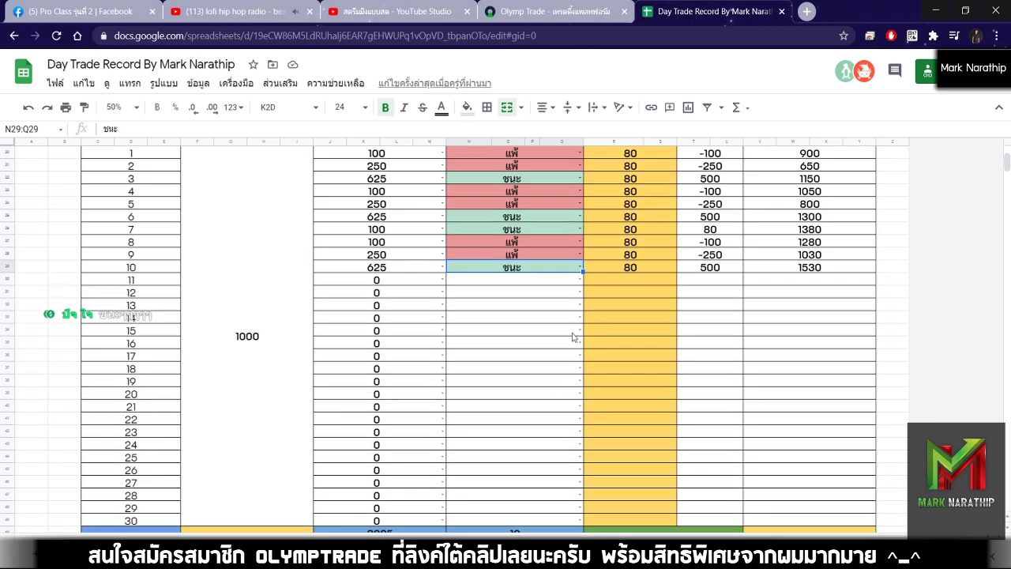
scroll(553, 395, "down", 2)
scroll(409, 298, "down", 4)
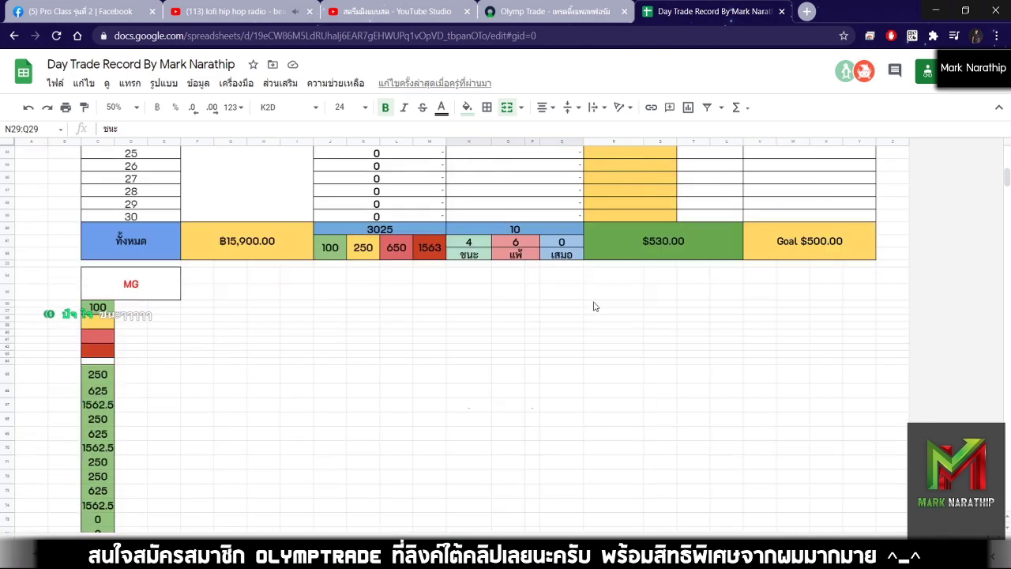
left_click(676, 237)
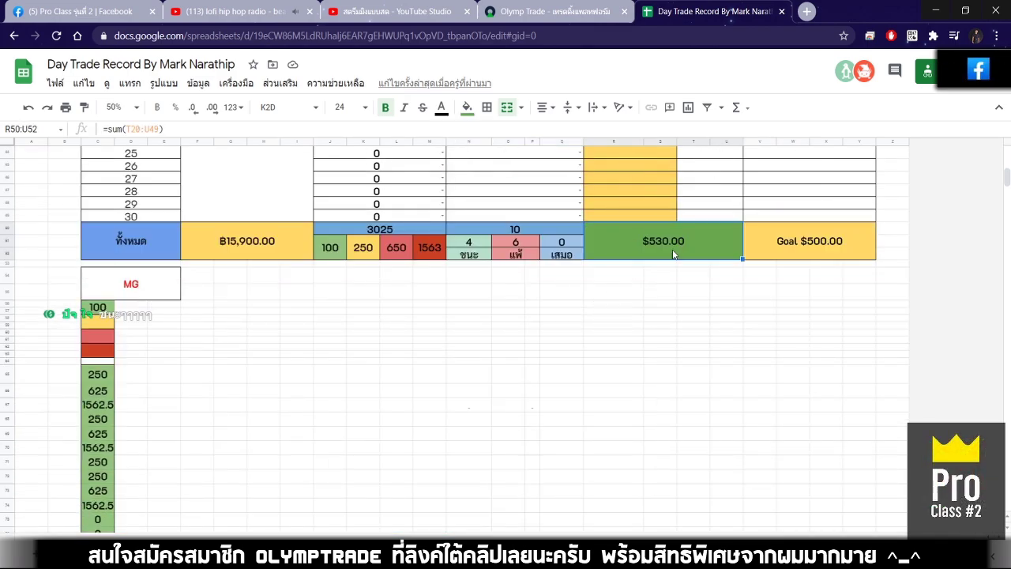
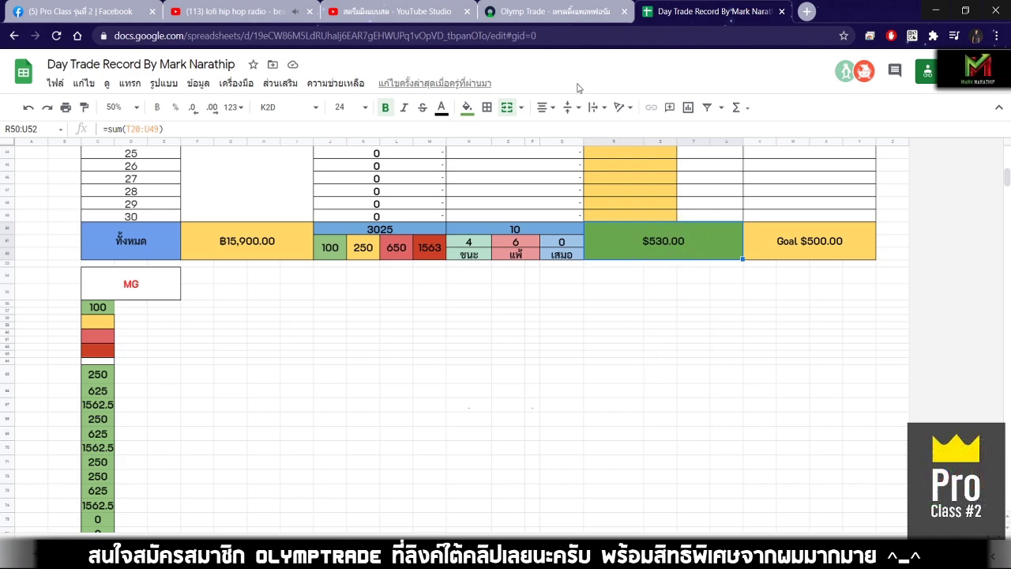
Step: Switch to Olymp Trade and review the AUD USD OTC price action around the trendline and horizontal levels after the last trade
left_click(555, 13)
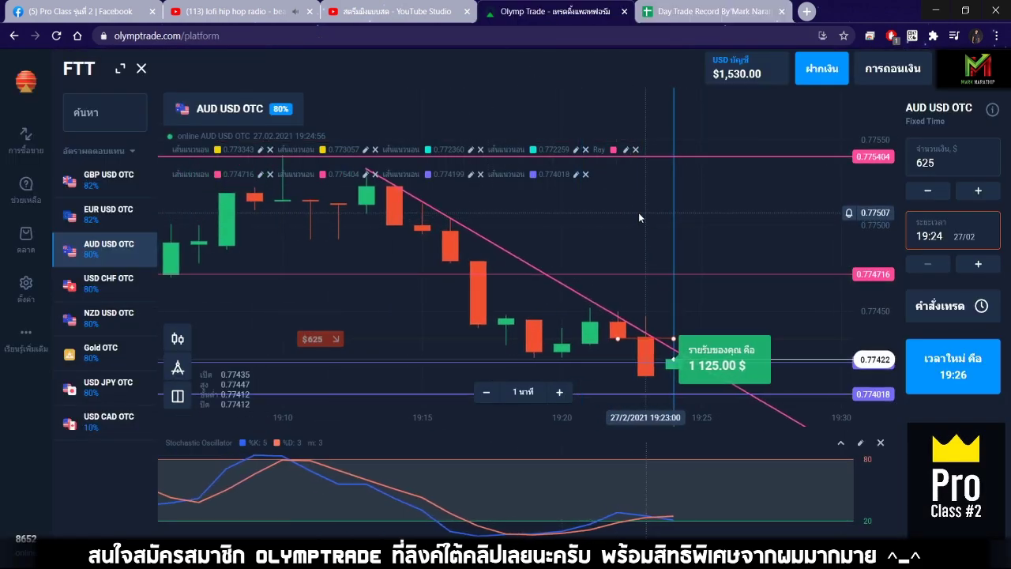
scroll(662, 293, "down", 2)
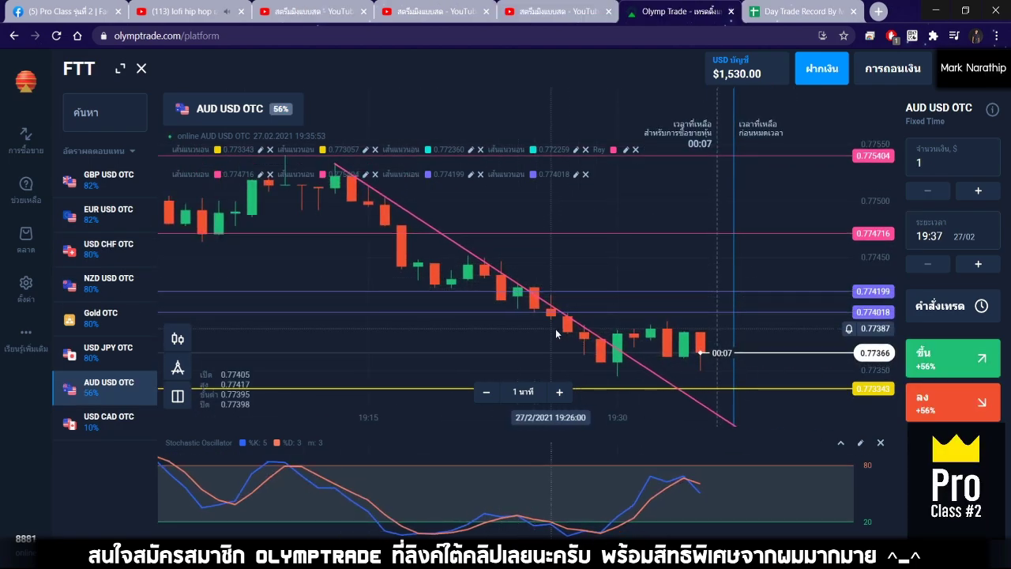
scroll(555, 329, "up", 2)
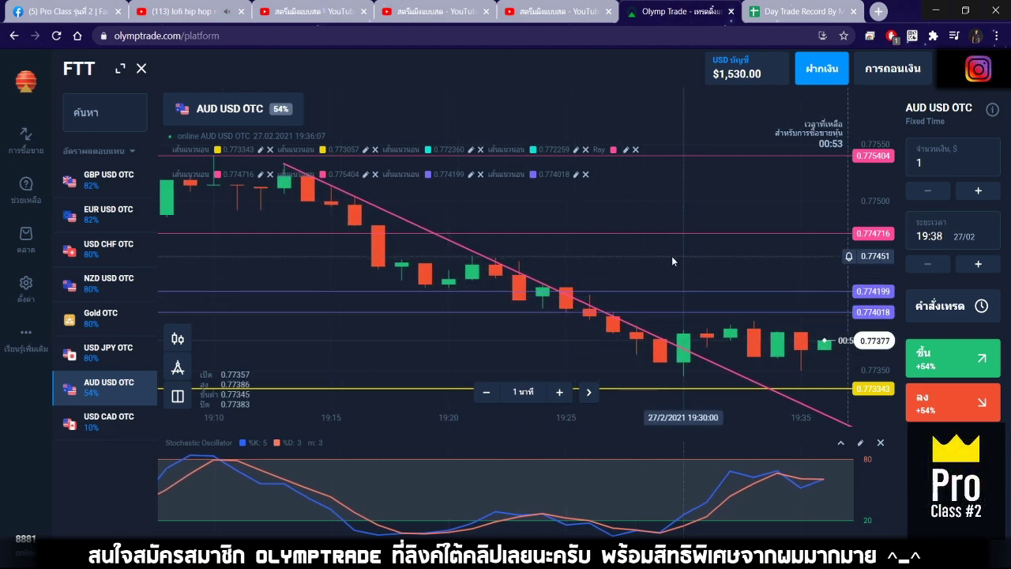
scroll(670, 256, "down", 3)
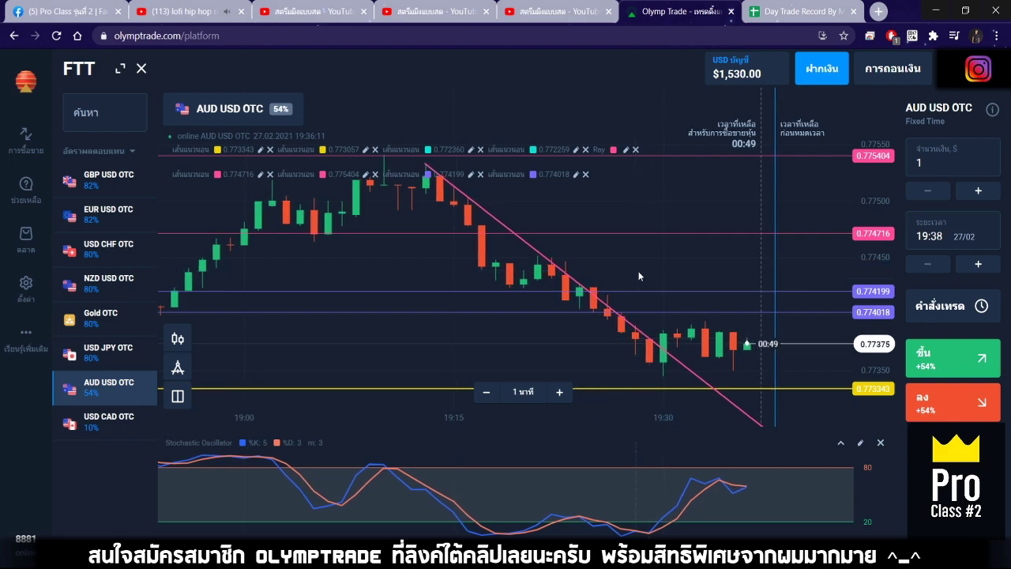
scroll(644, 272, "down", 2)
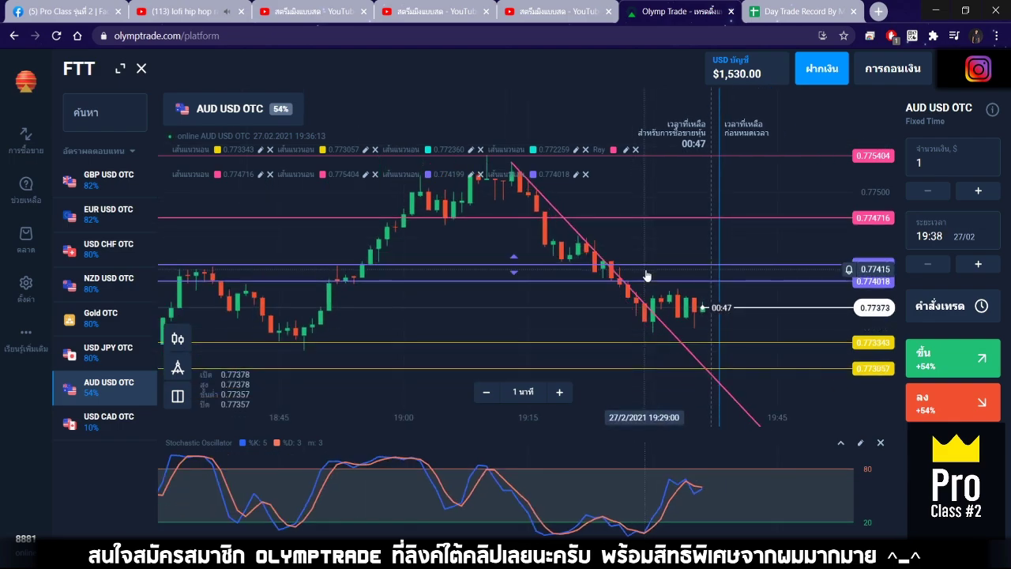
Step: Return to the Google Sheets trade record and check the win and loss counts and total profit in the summary row
left_click(785, 17)
scroll(544, 323, "down", 5)
left_click(636, 345)
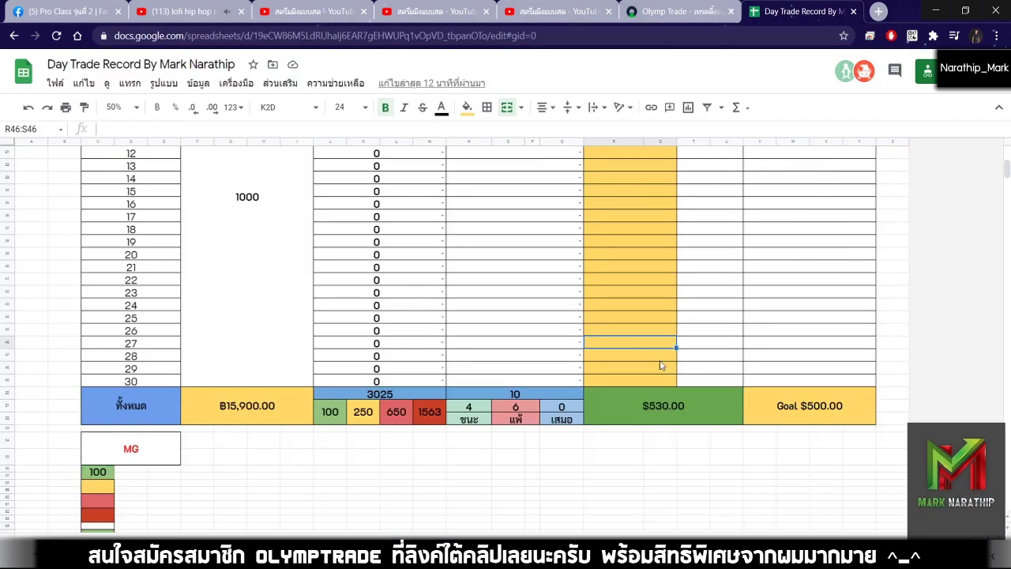
scroll(661, 365, "down", 3)
left_click(685, 315)
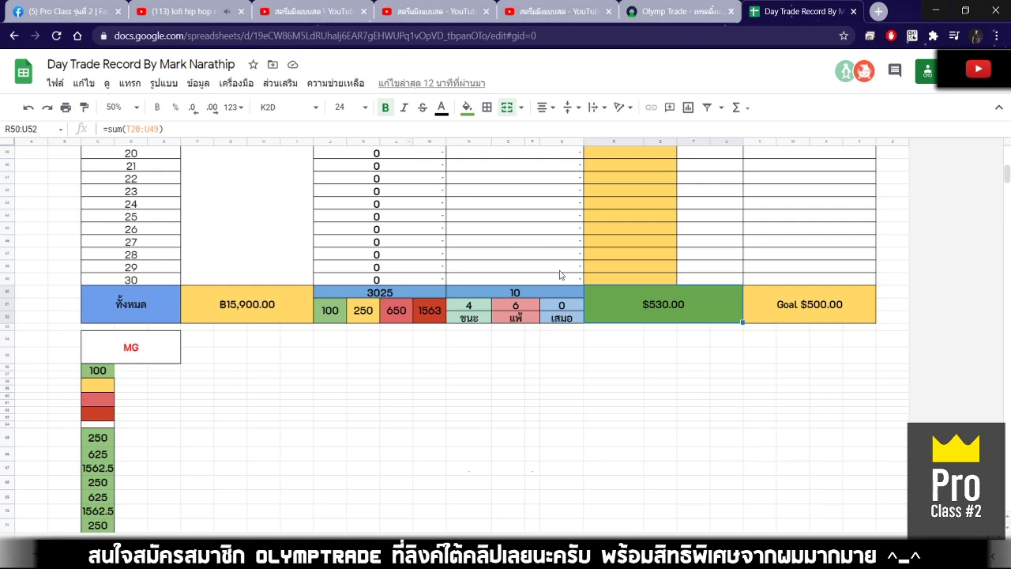
Step: Switch to YouTube Studio and examine the finished stream's peak concurrent viewers and total watch time in the summary
left_click(297, 9)
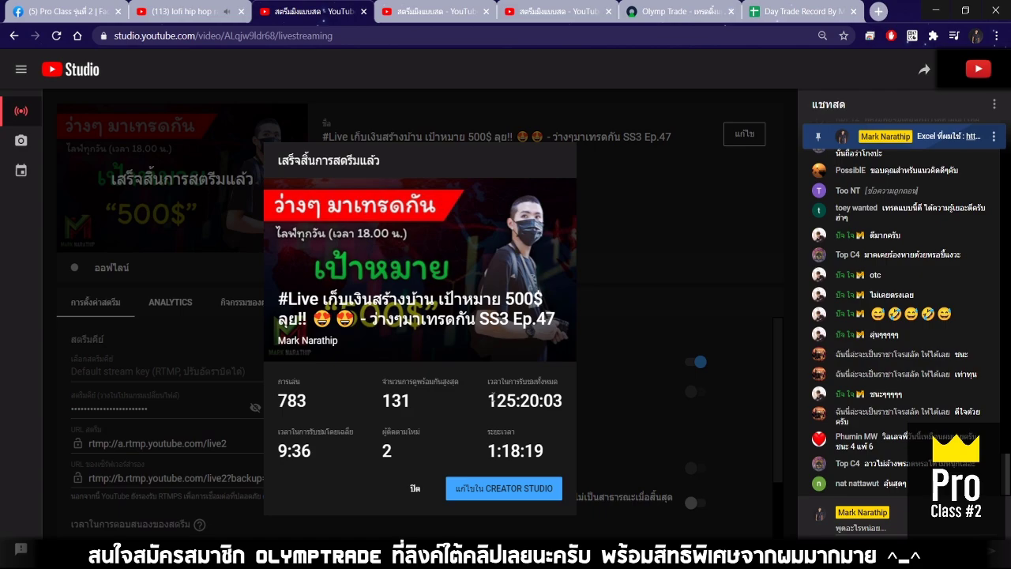
double_click(492, 399)
left_click_drag(542, 401, 481, 396)
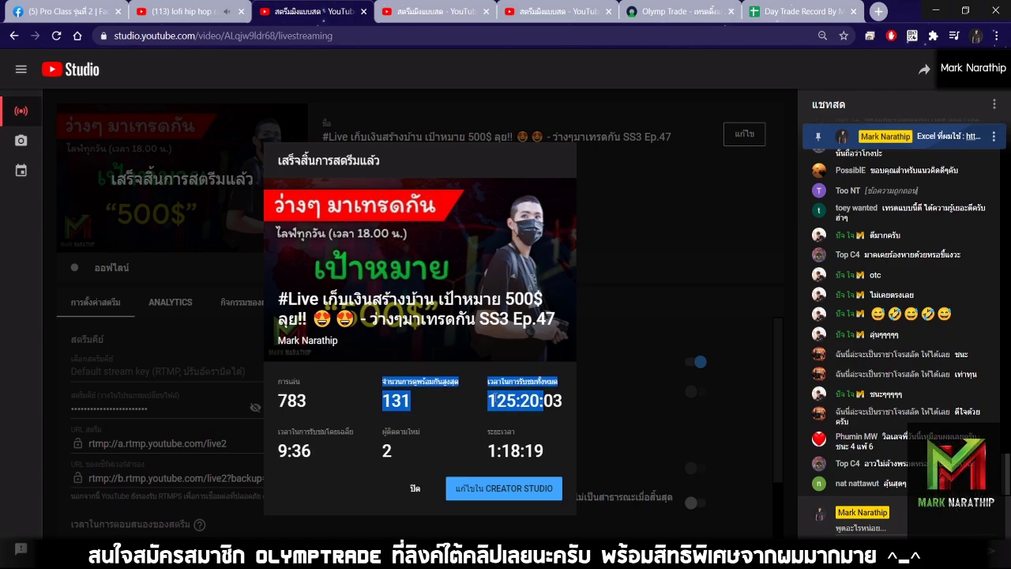
Step: Examine the finished stream's total duration in the stream summary
left_click(481, 395)
left_click_drag(490, 449, 530, 449)
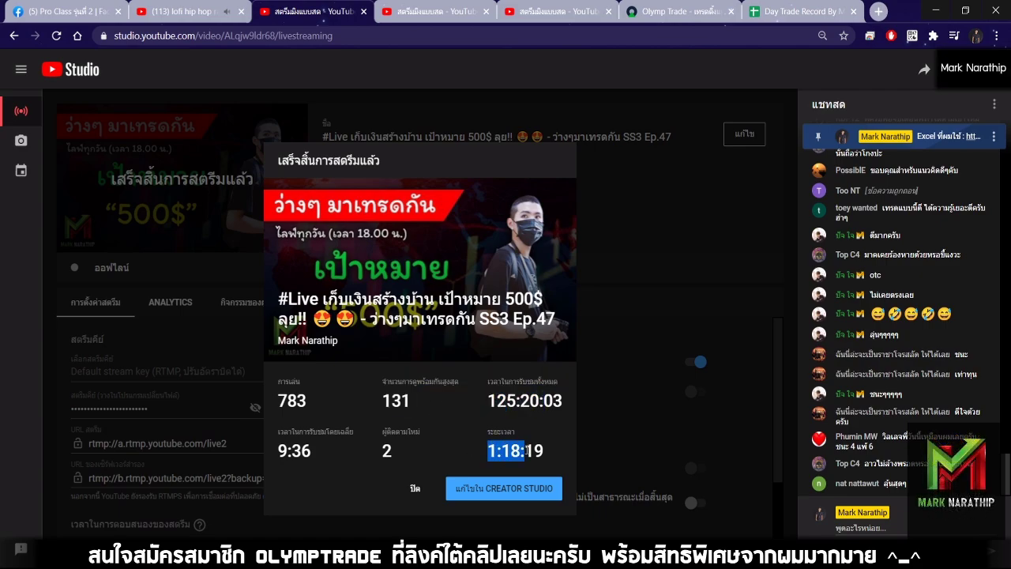
left_click(530, 449)
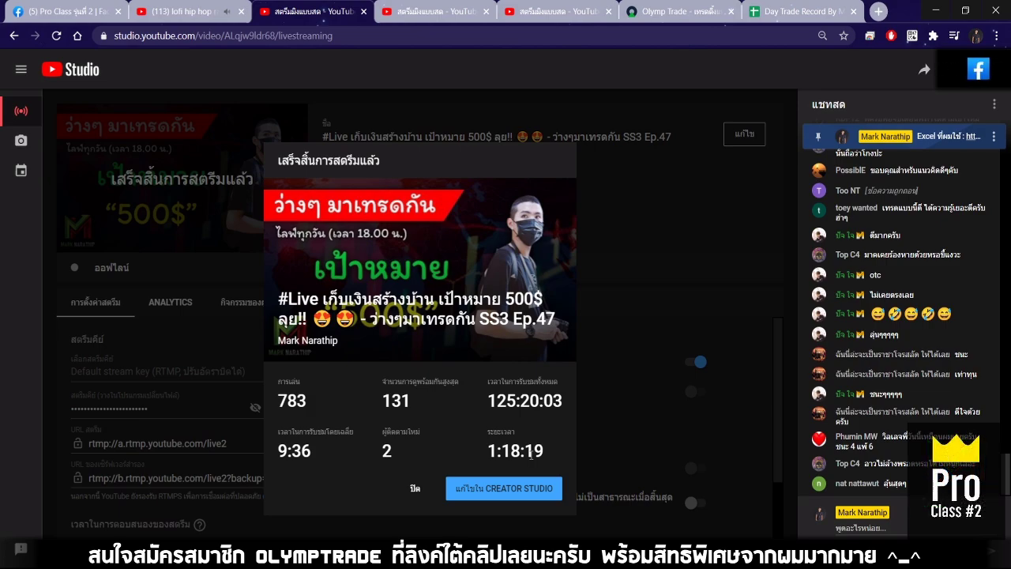
mouse_move(536, 450)
left_mouse_down()
mouse_move(486, 450)
mouse_move(528, 450)
left_mouse_up()
left_click(491, 450)
left_click(530, 450)
left_click_drag(501, 450, 536, 452)
left_click(535, 450)
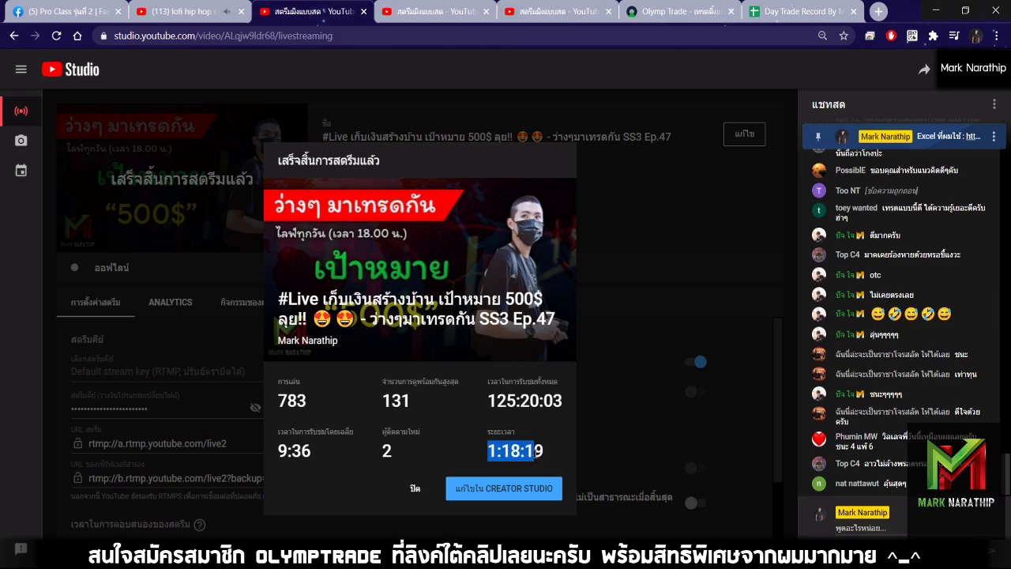
left_click(530, 452)
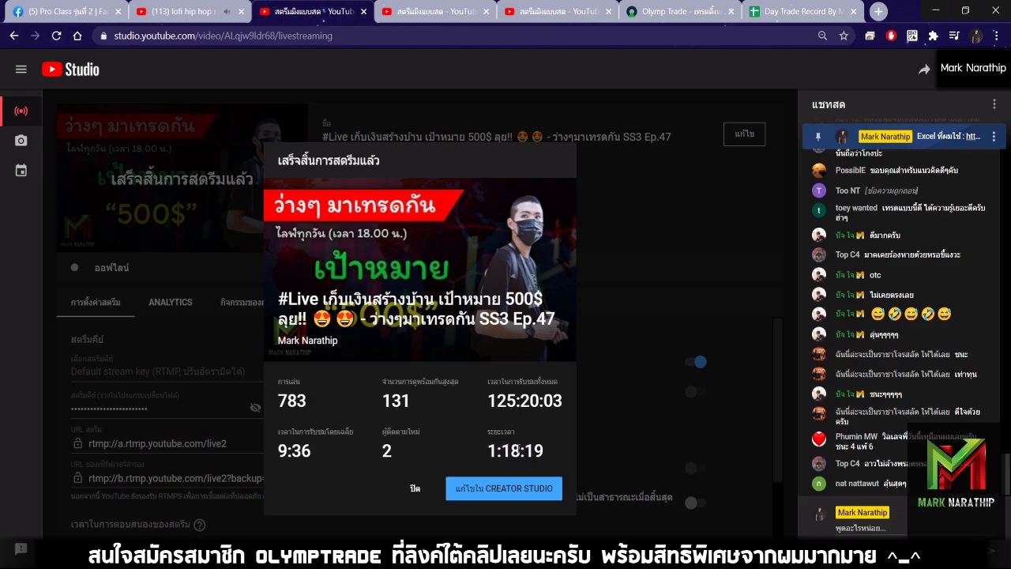
Step: Switch to the Google Sheets trade record to review the logged trades and starting capital, and compare with the Olymp Trade account balance
left_click(798, 11)
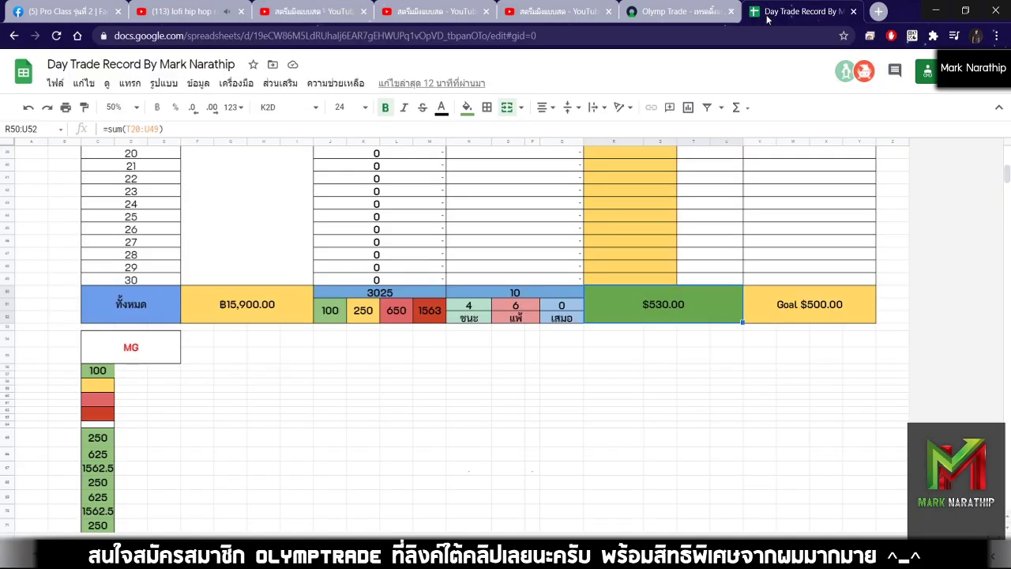
left_click(616, 356)
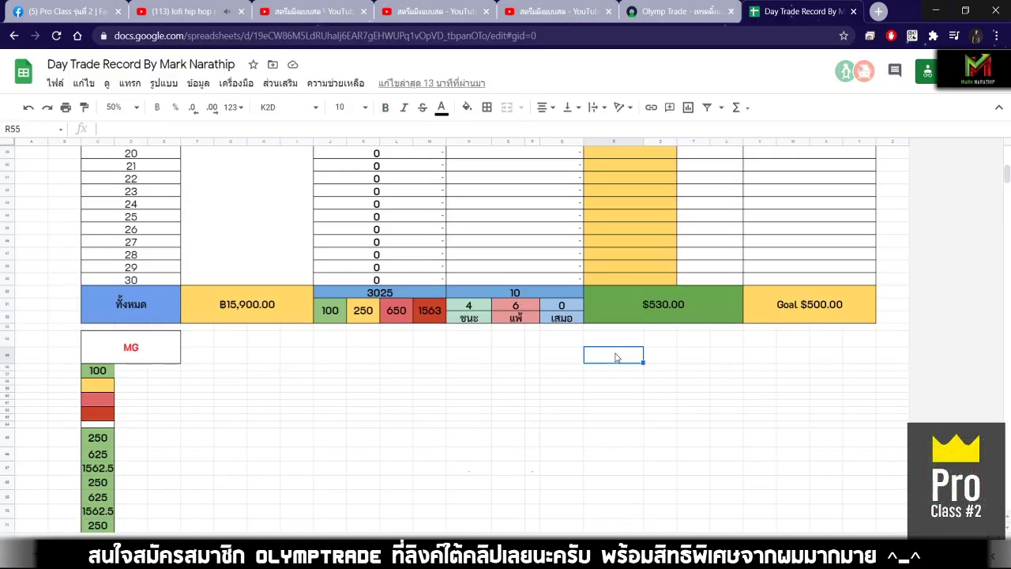
scroll(617, 358, "up", 10)
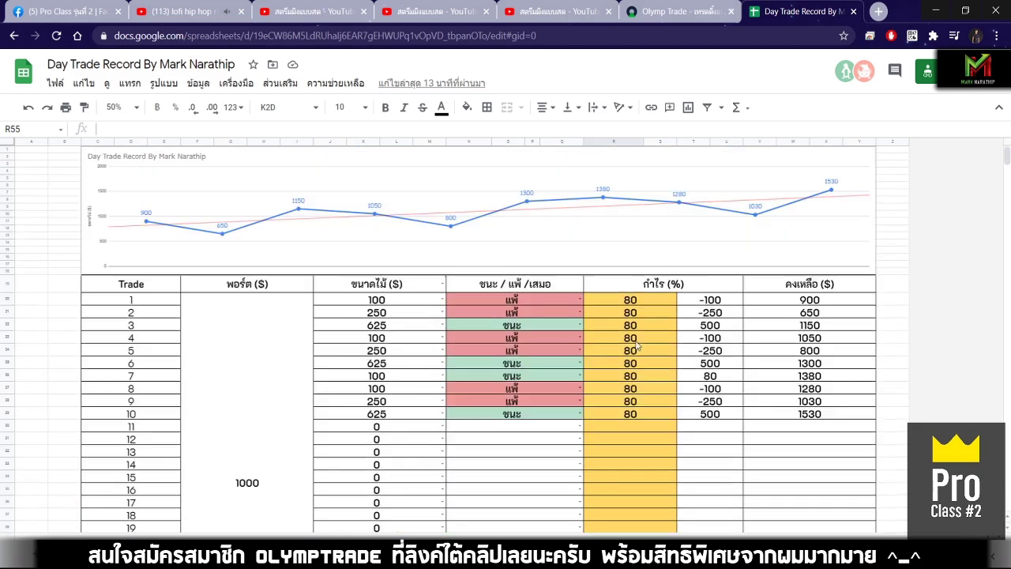
scroll(622, 342, "down", 3)
left_click(238, 345)
left_click(676, 11)
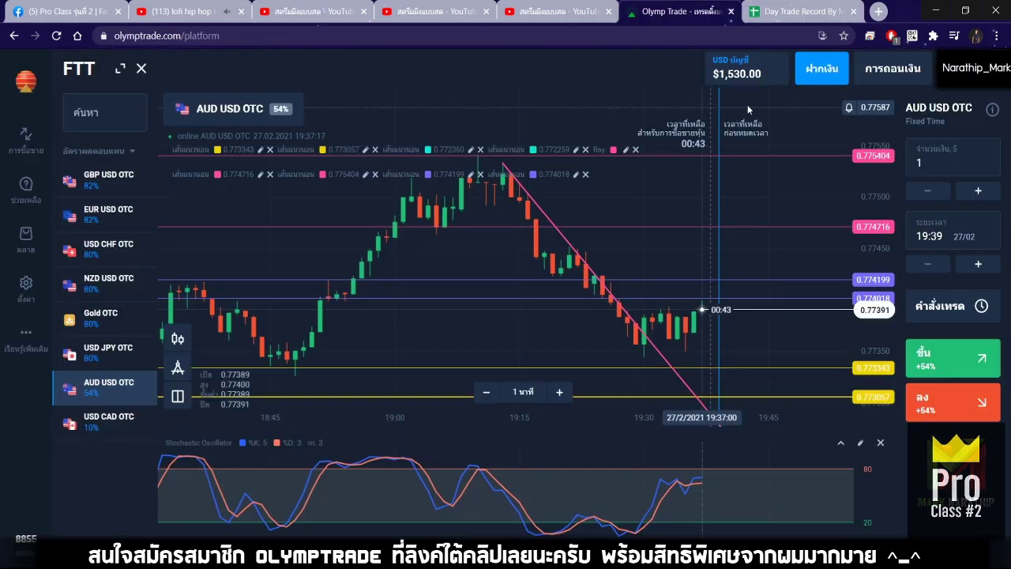
Step: Return to the Google Sheets trade record and examine the total profit in dollars and its baht equivalent in the summary row
left_click(774, 11)
scroll(676, 316, "down", 5)
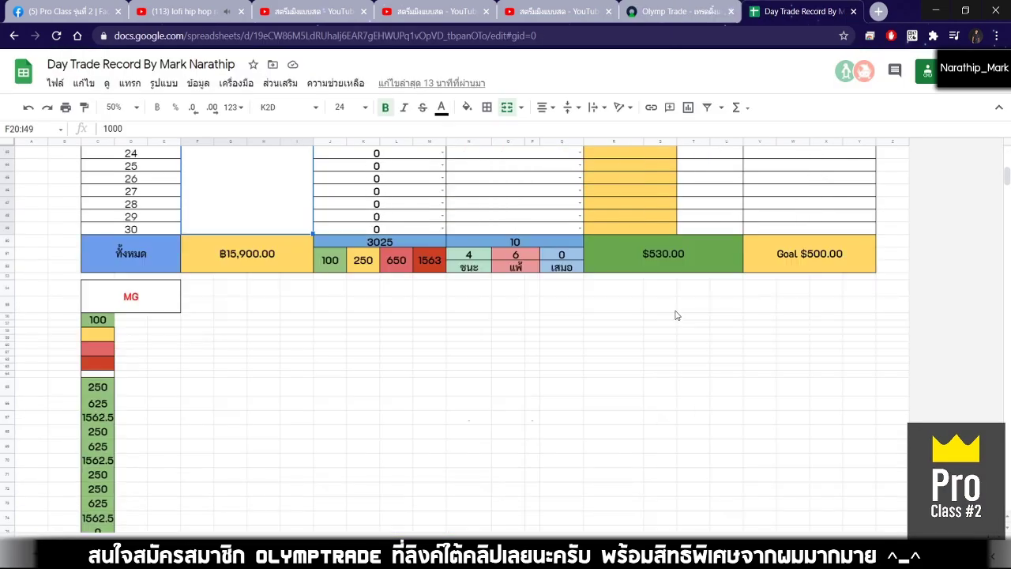
left_click(678, 259)
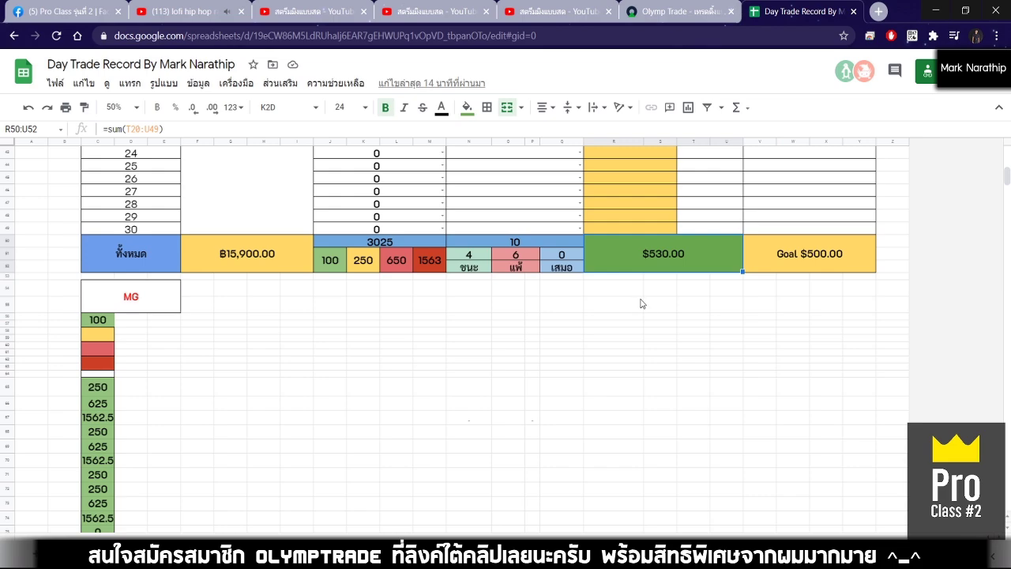
scroll(657, 231, "down", 1)
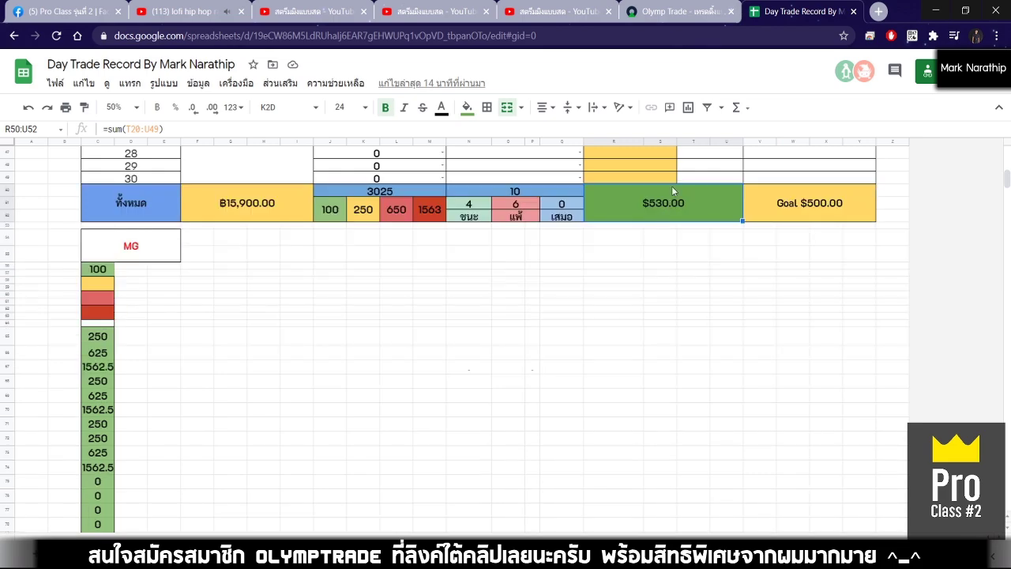
left_click(277, 220)
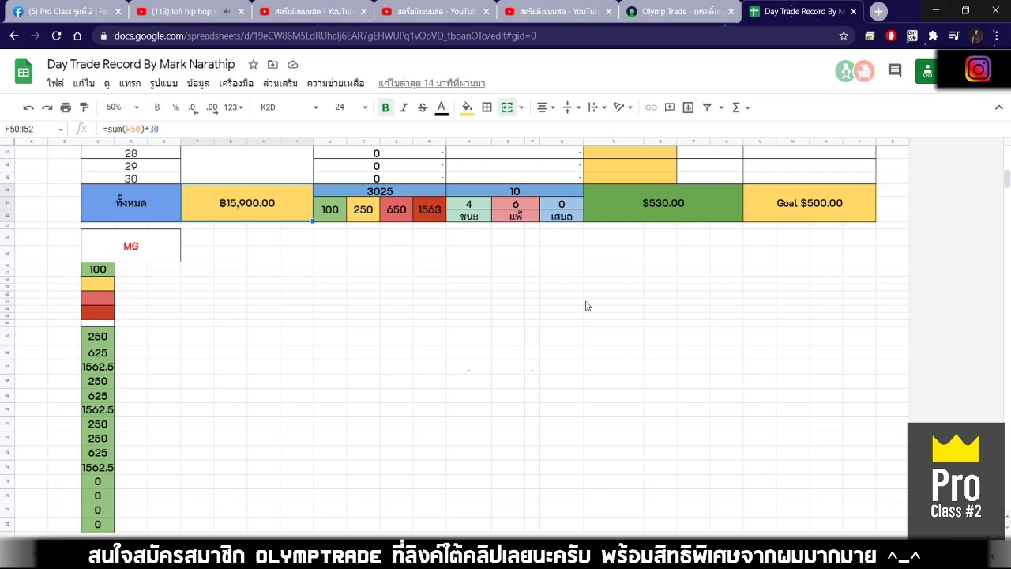
Step: Review the balance chart and the win and loss sequence of trades 1 to 10 in the trade record
scroll(586, 306, "up", 10)
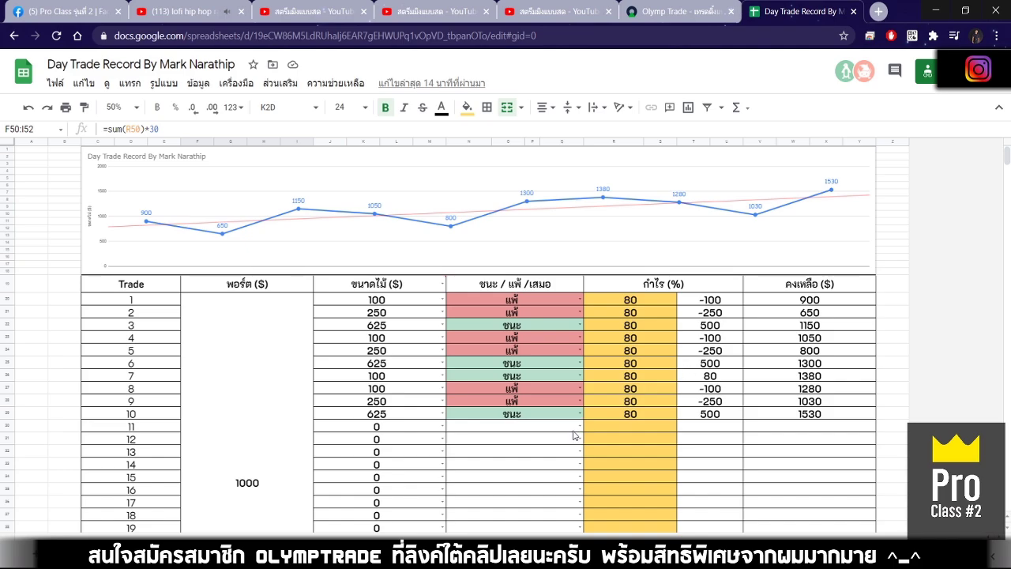
left_click(574, 435)
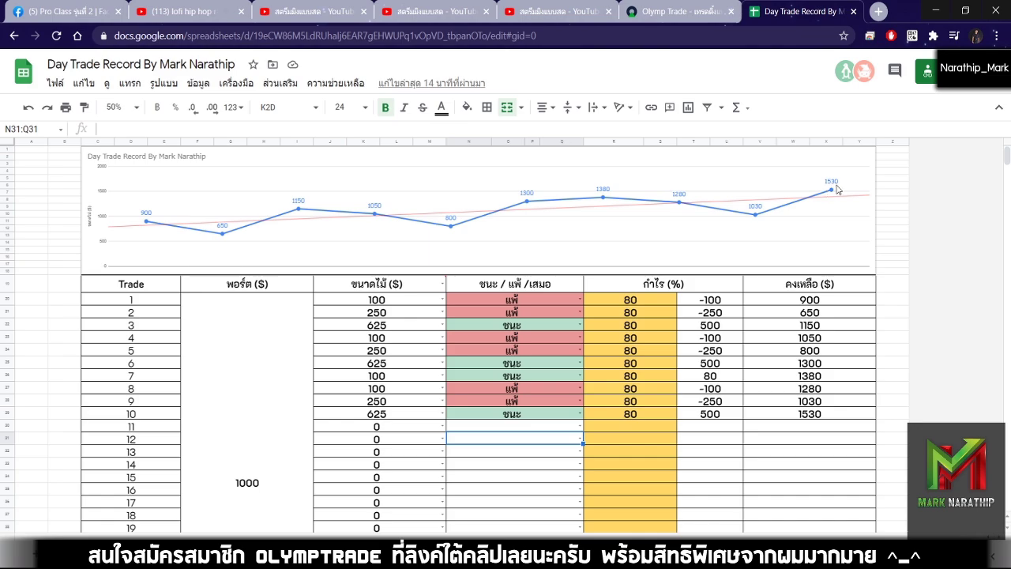
scroll(673, 302, "down", 2)
left_click(631, 389)
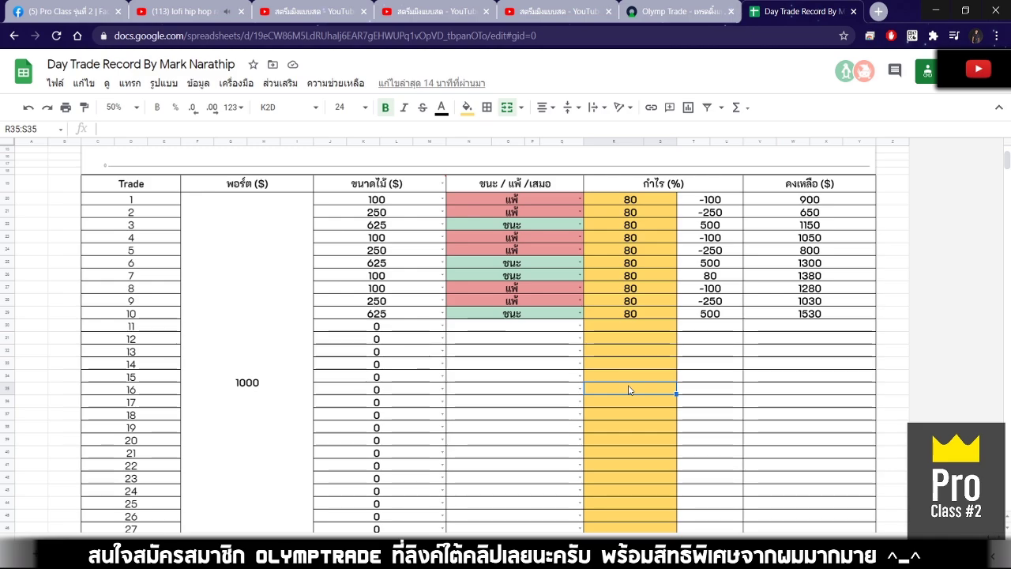
scroll(631, 389, "up", 2)
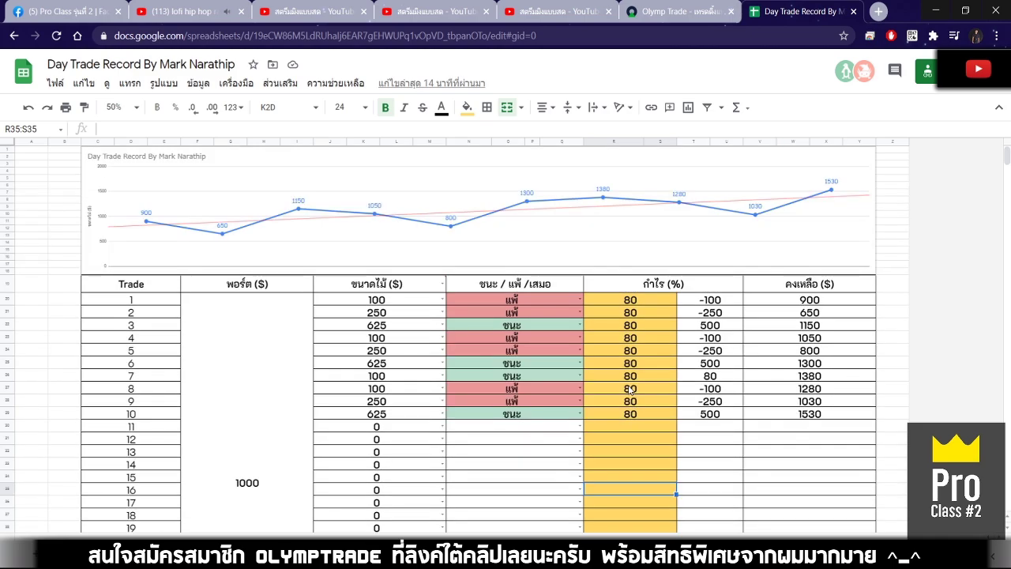